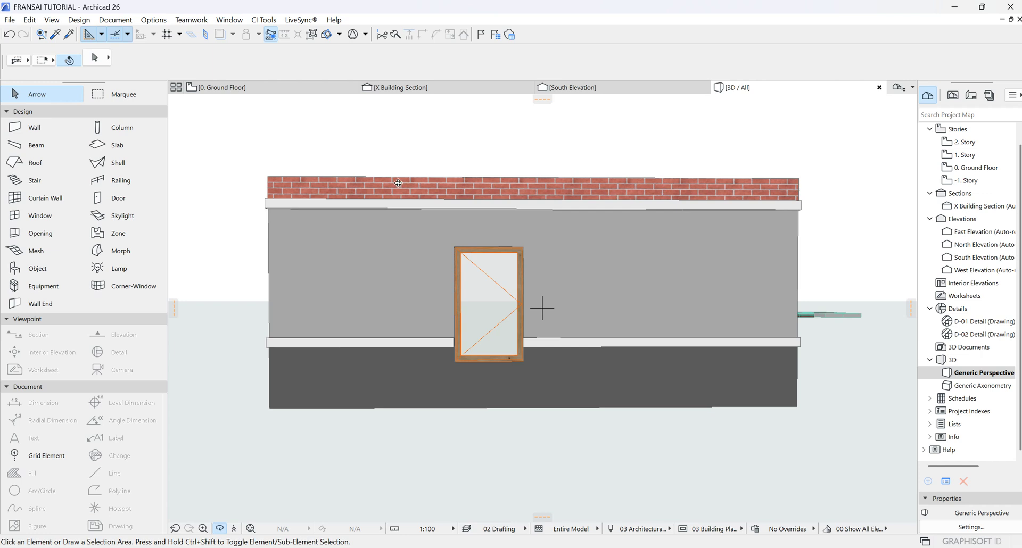
Suspend element grouping and select only the exterior wall with the single window beside the house corner
drag(614, 243, 304, 284)
scroll(368, 301, up, 5)
scroll(376, 299, down, 2)
drag(590, 289, 559, 269)
scroll(554, 269, up, 3)
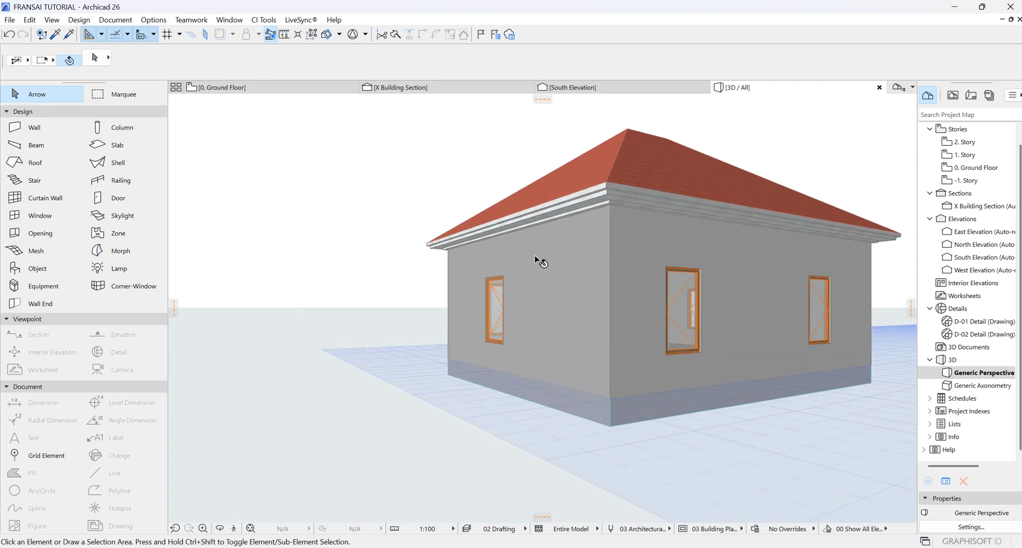
key(ctrl+a)
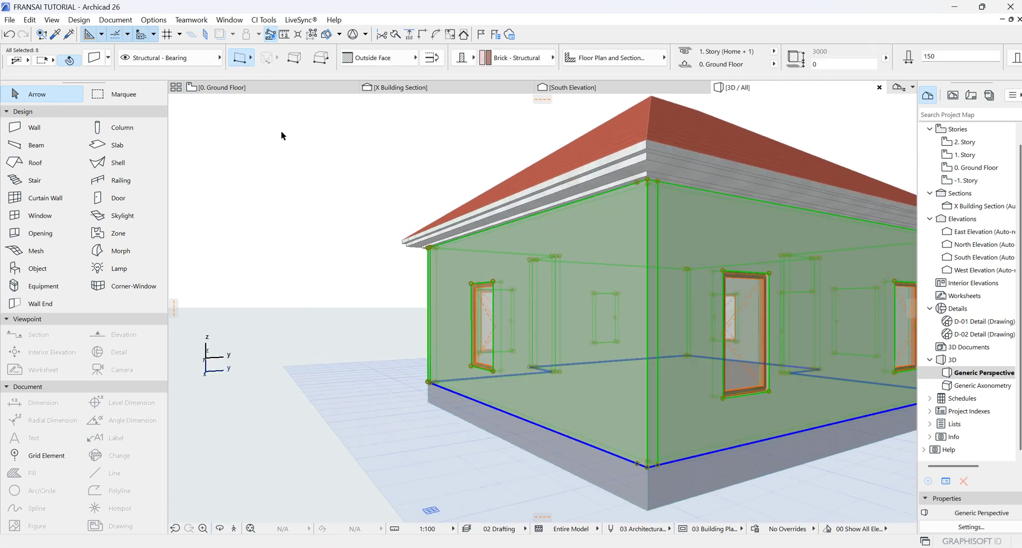
click(279, 138)
click(312, 34)
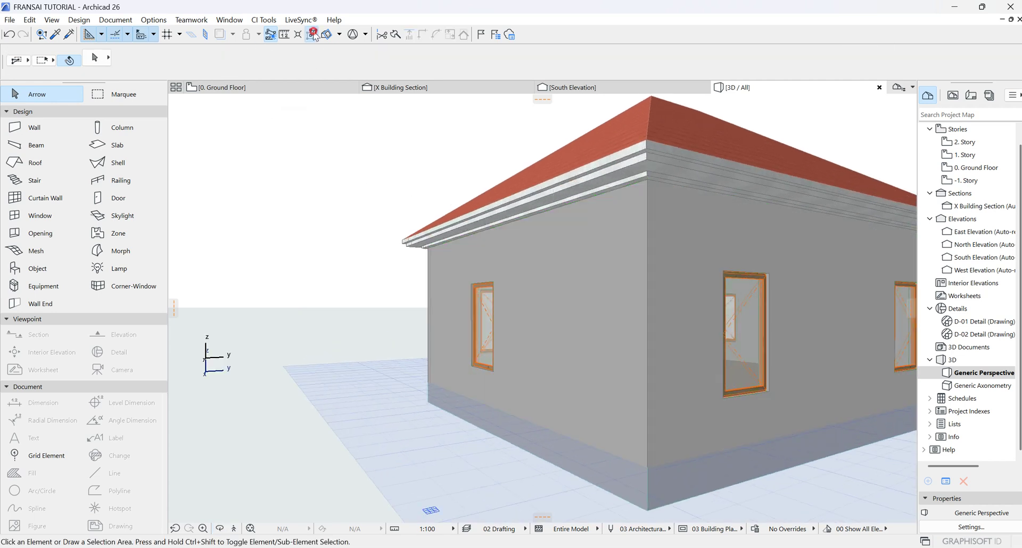
click(574, 250)
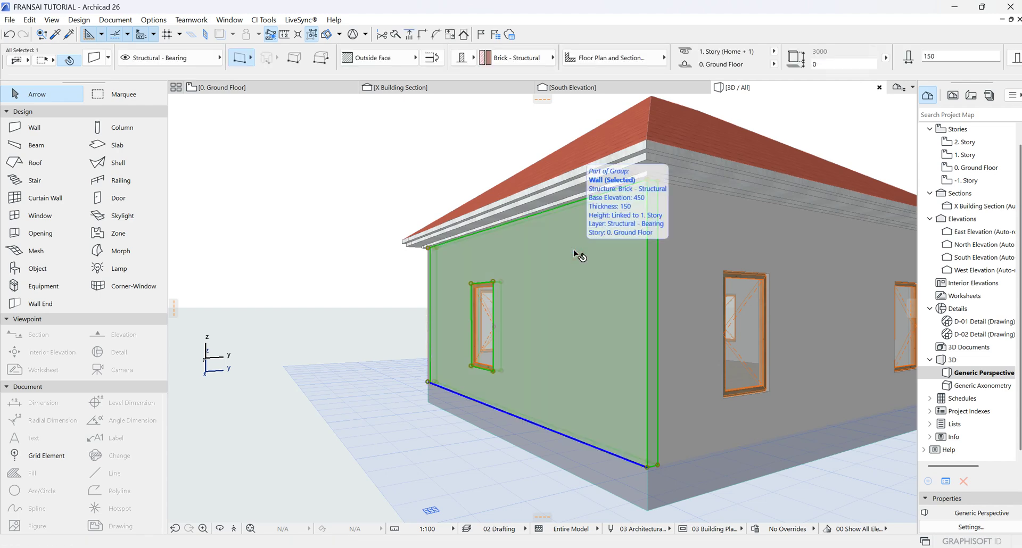
key(Tab)
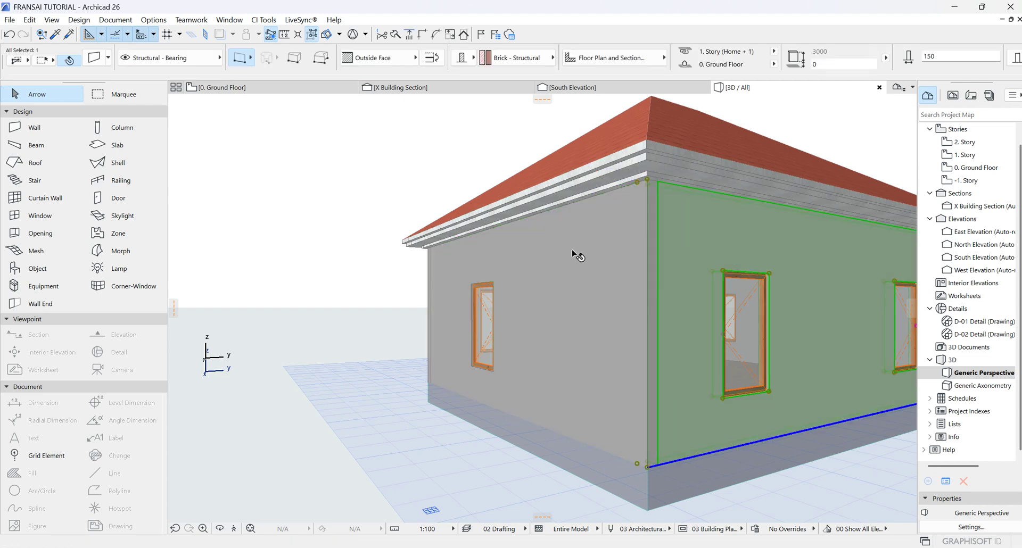
click(537, 263)
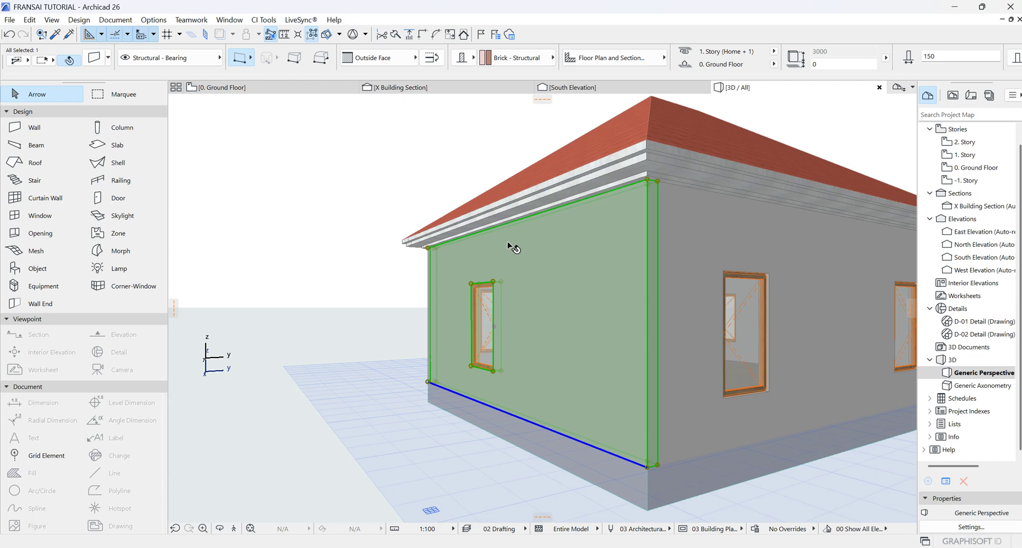
click(464, 57)
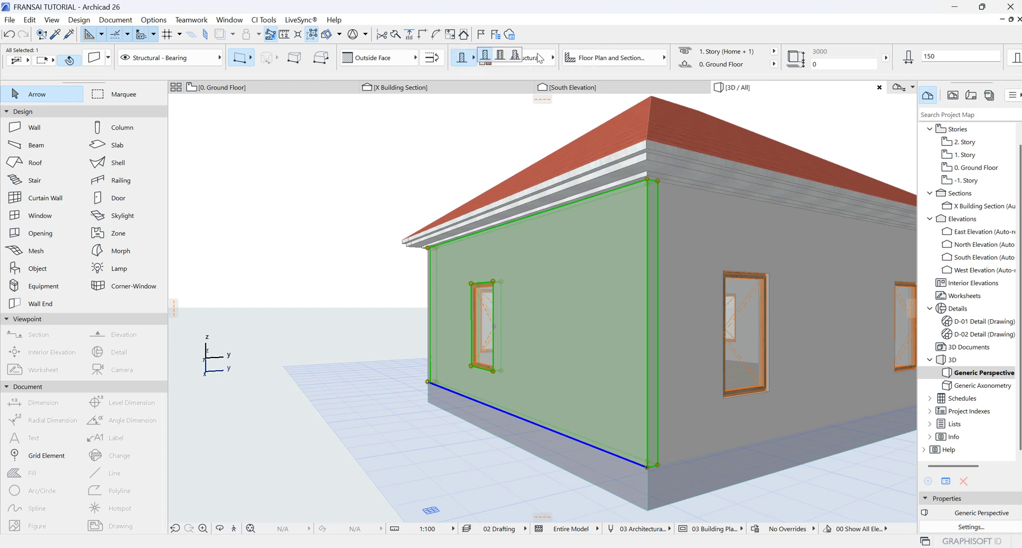
click(516, 56)
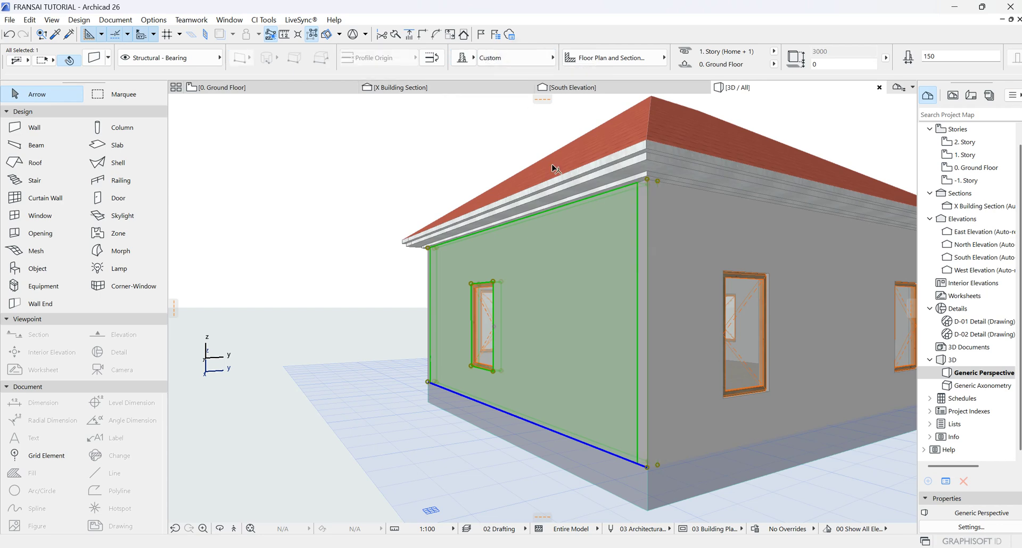
click(465, 57)
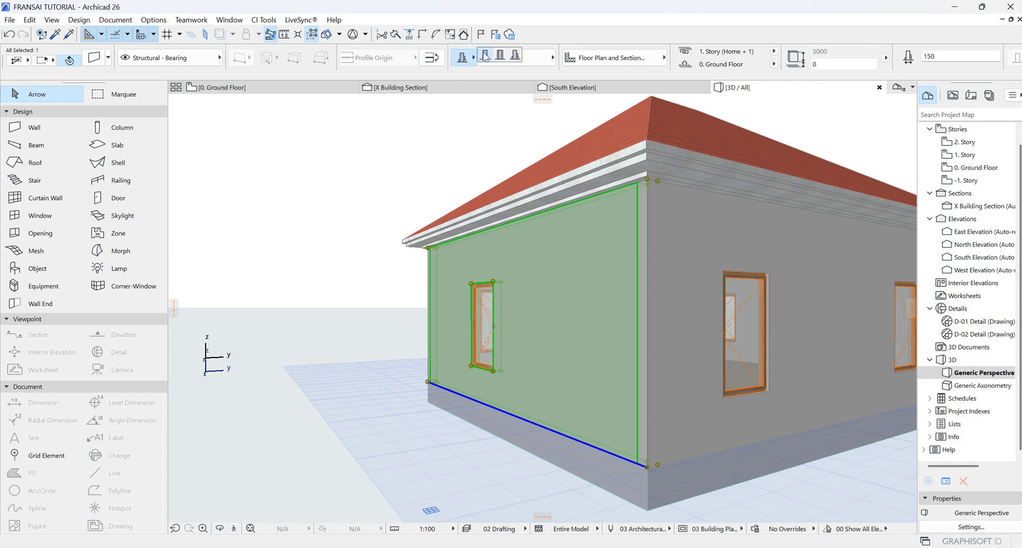
click(485, 56)
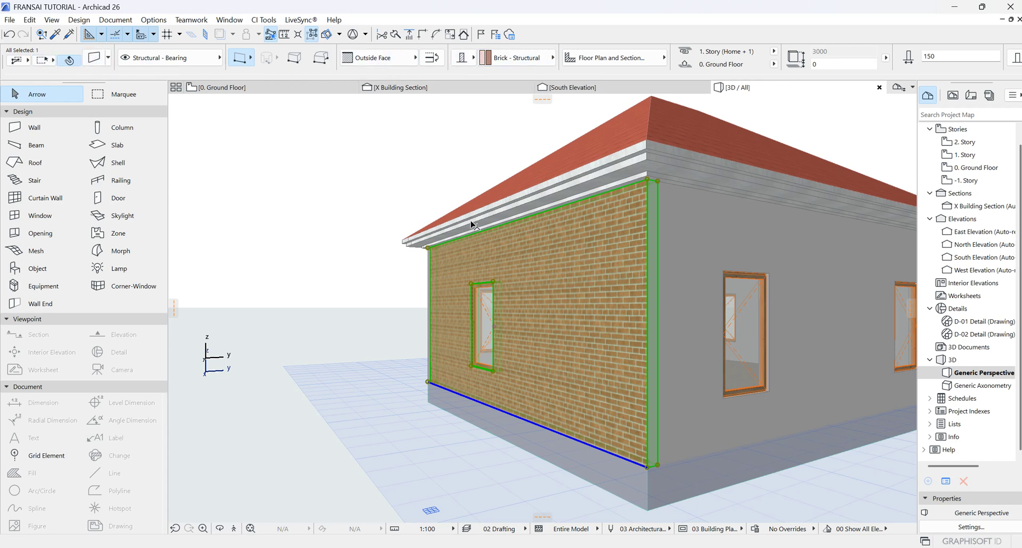
click(101, 61)
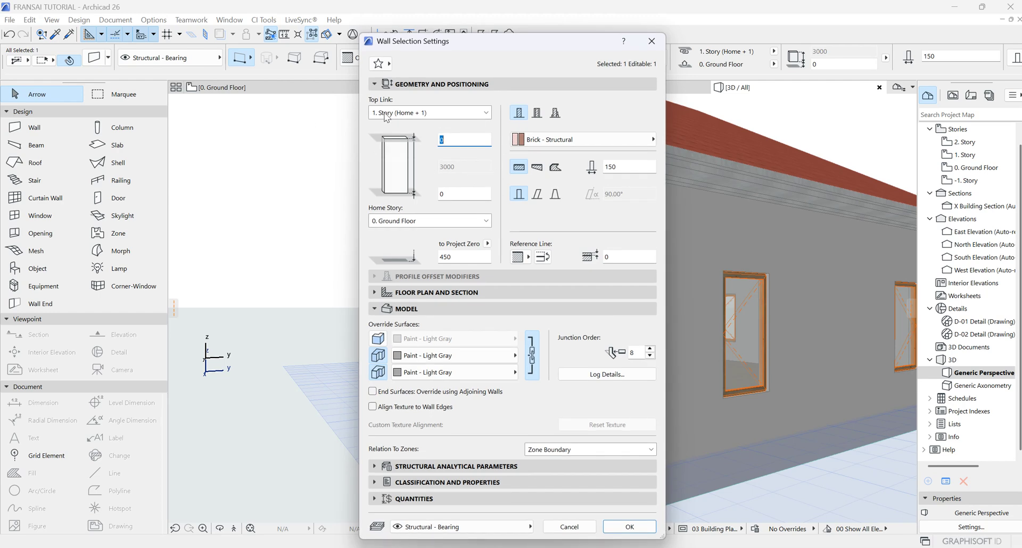
click(652, 41)
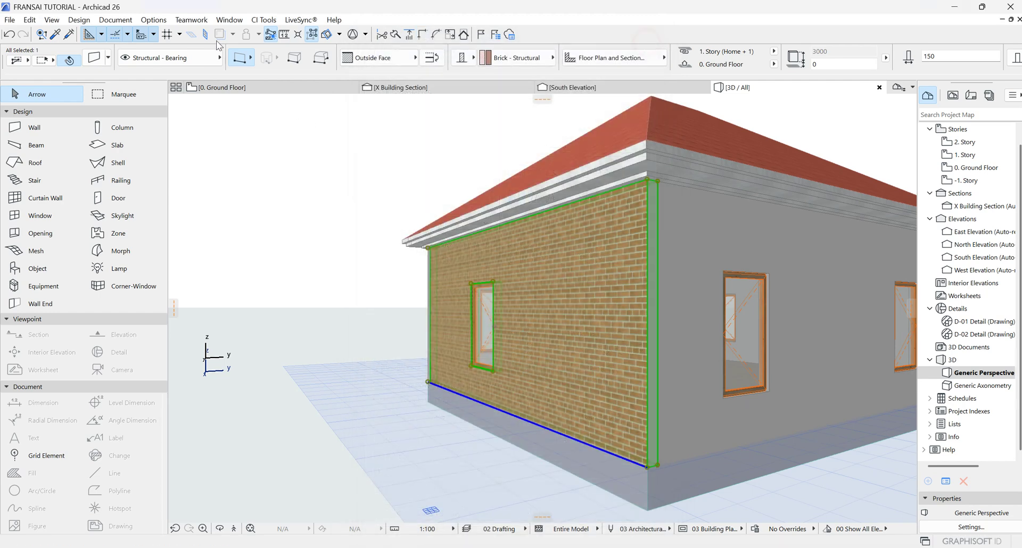
Change the selected wall's structure from basic to a custom complex profile in its selection settings
click(98, 60)
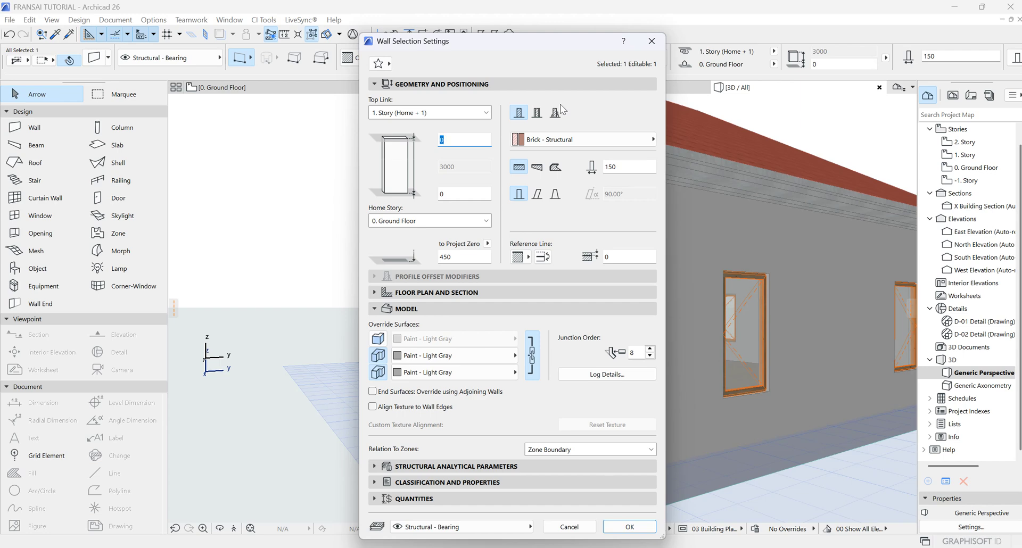
click(557, 113)
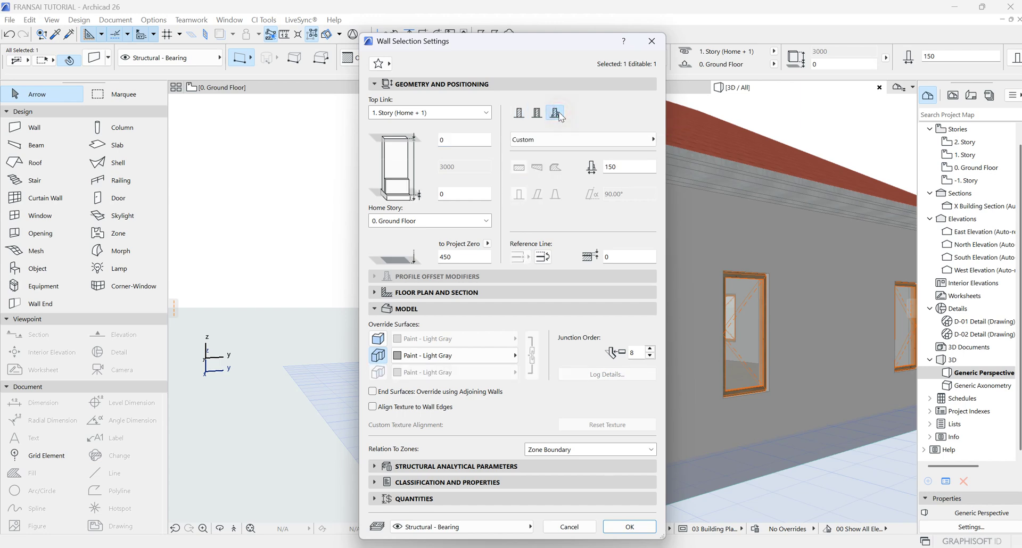
click(624, 527)
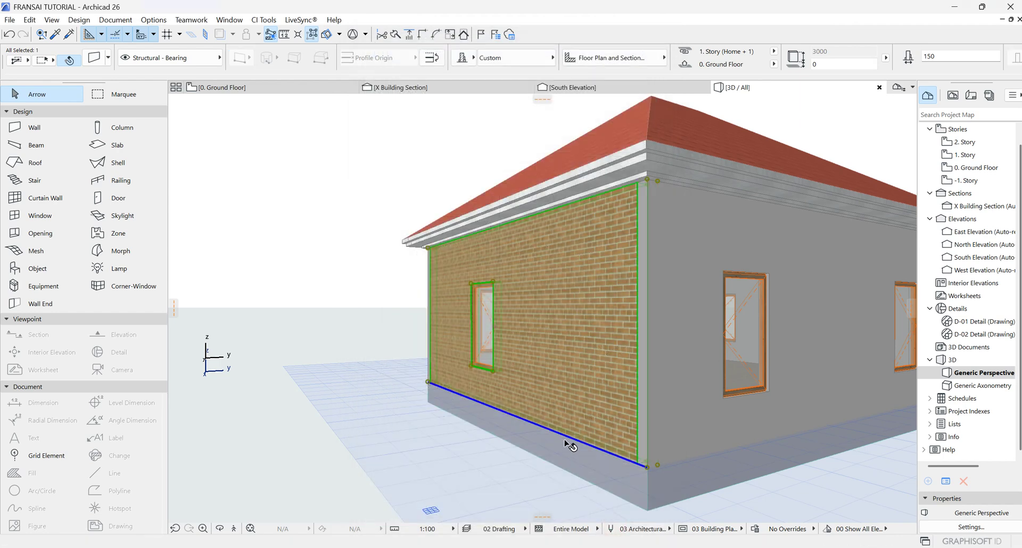
click(468, 58)
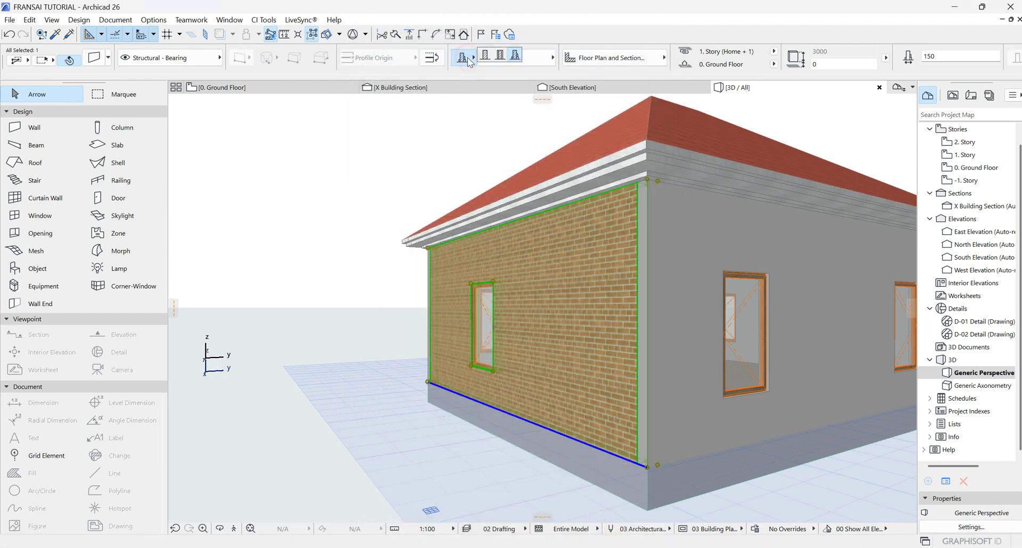
click(518, 55)
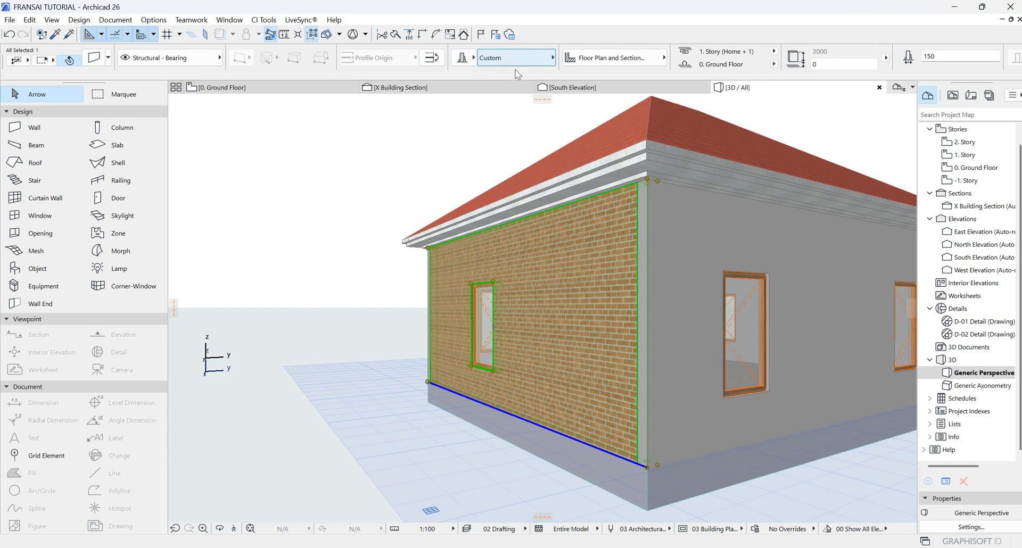
Open the selected wall's custom profile for editing and inspect its core fill and corner points
right_click(538, 274)
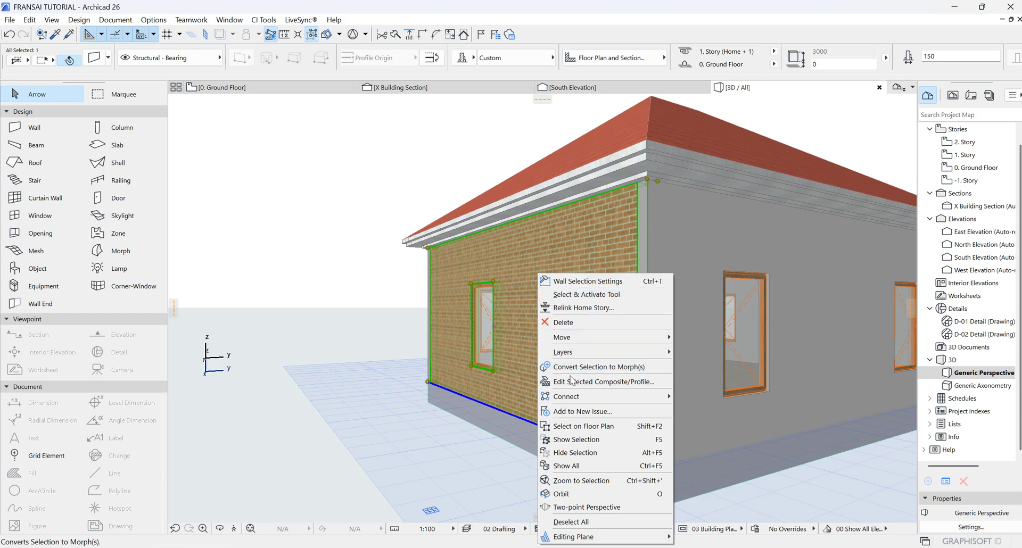
click(626, 382)
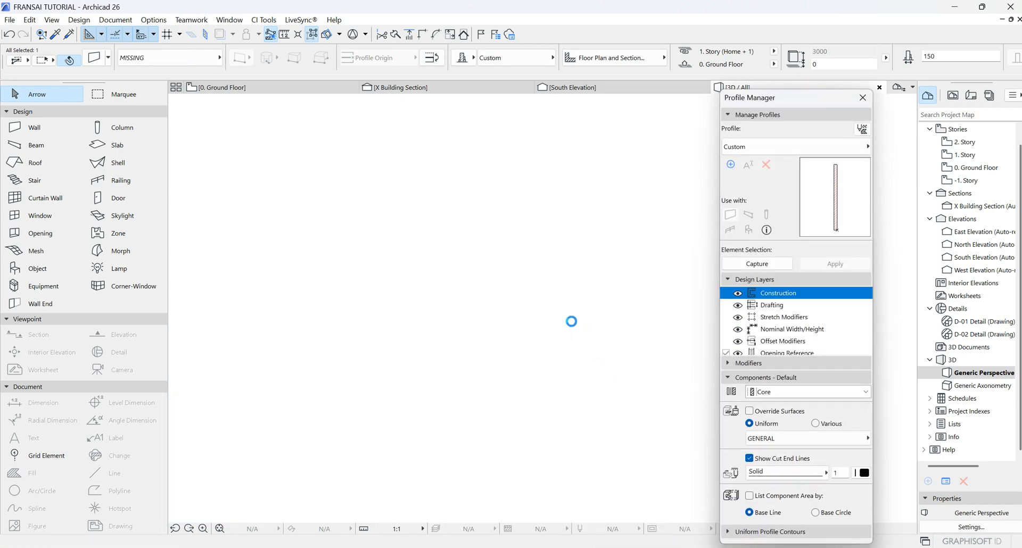
scroll(488, 293, up, 3)
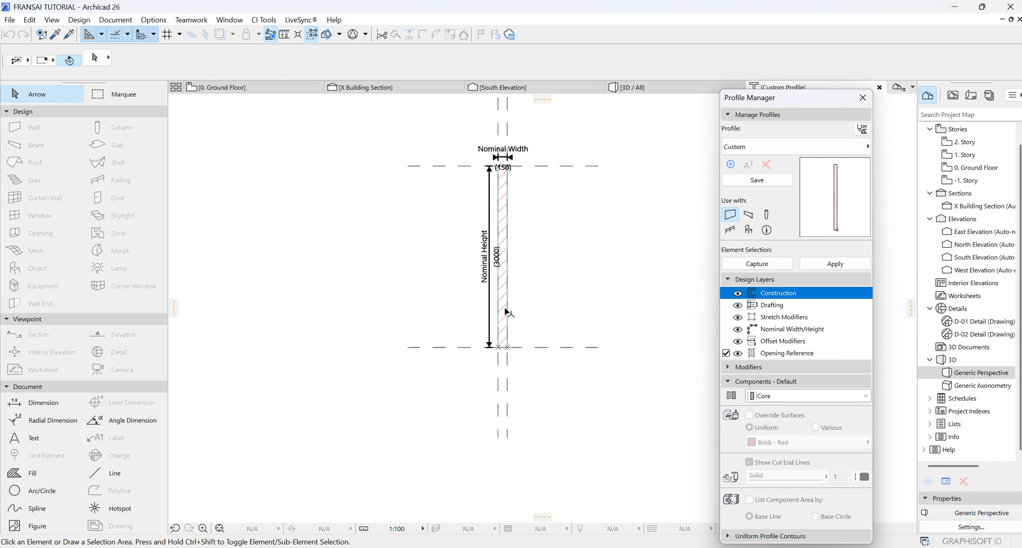
scroll(479, 256, up, 2)
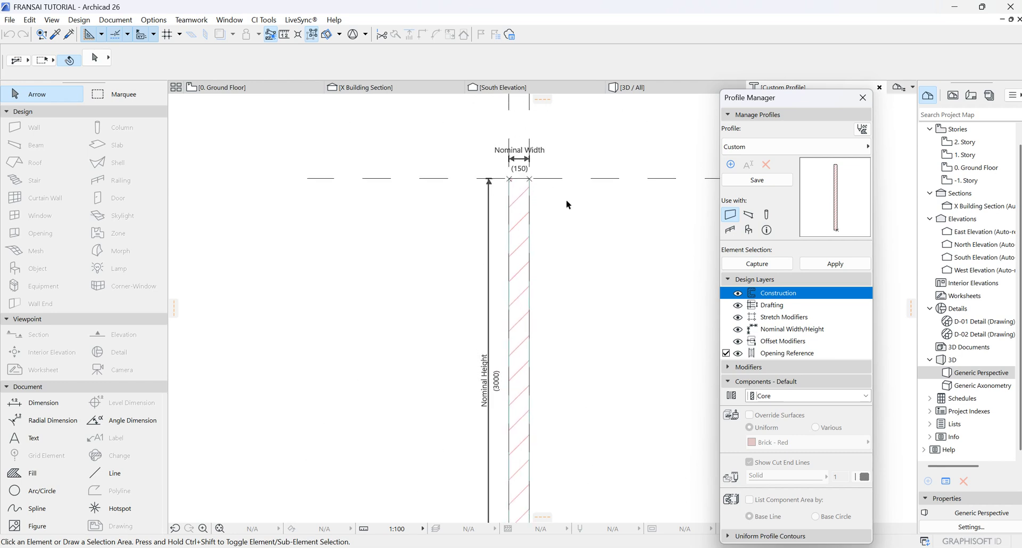
scroll(410, 264, down, 2)
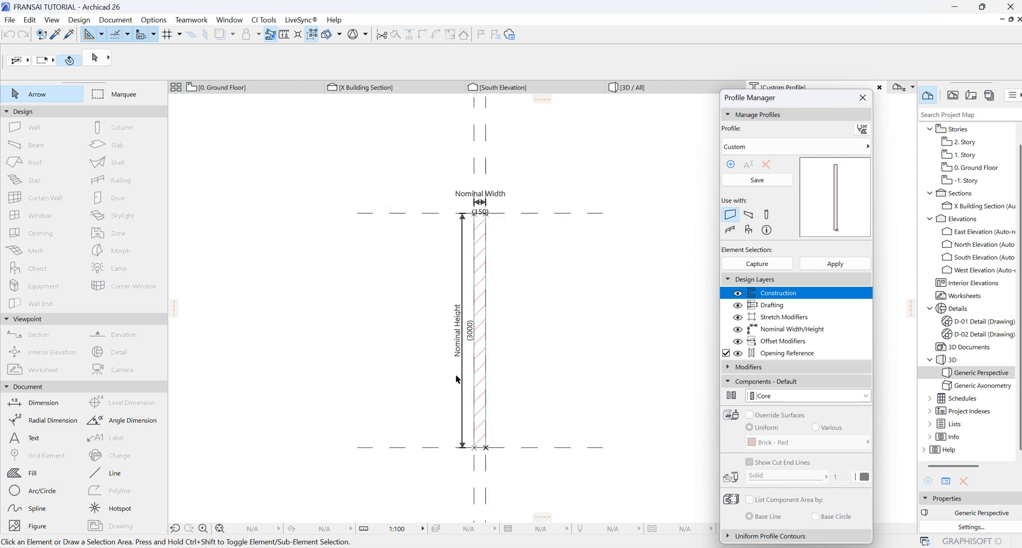
scroll(502, 448, up, 3)
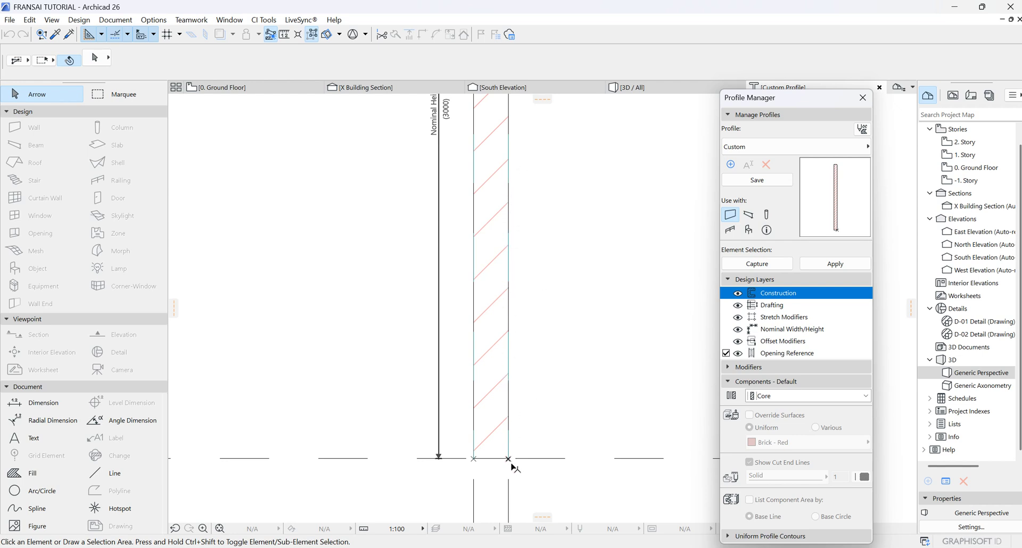
scroll(505, 450, down, 2)
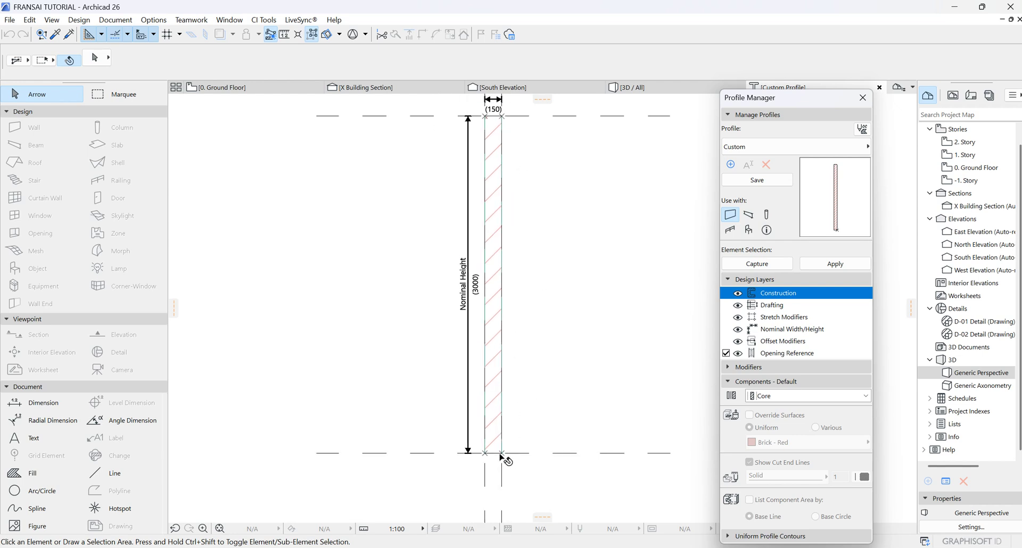
click(492, 360)
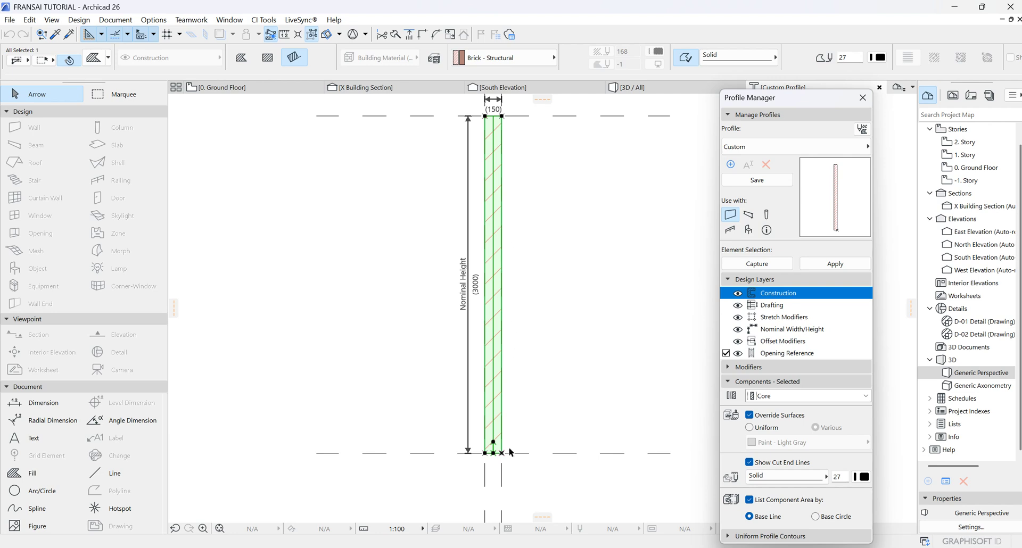
click(523, 377)
Draw a rotated rectangular Brick fill 900 high and 8 thick against the profile's right face, starting at its bottom-right corner
middle_drag(506, 120, 477, 246)
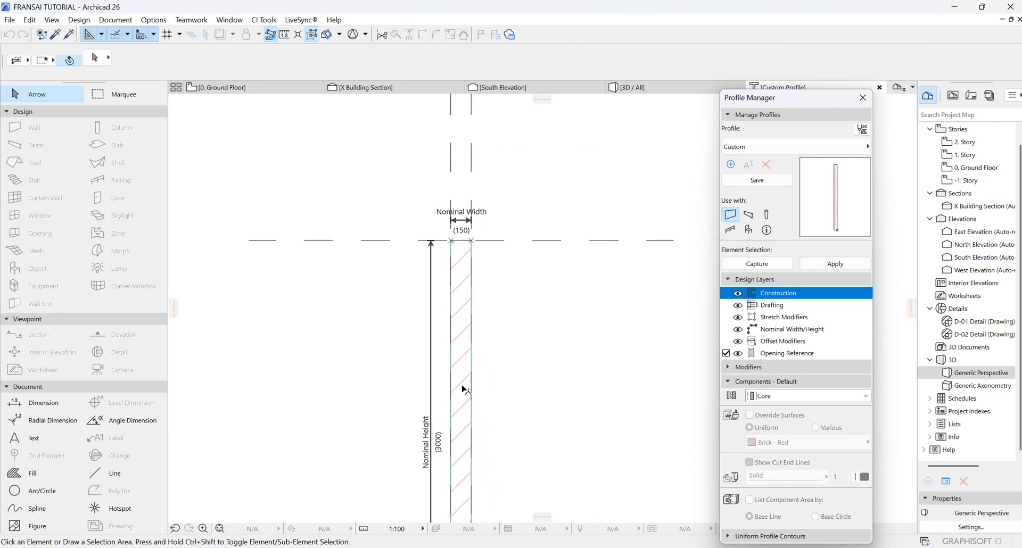
click(25, 474)
scroll(486, 266, down, 2)
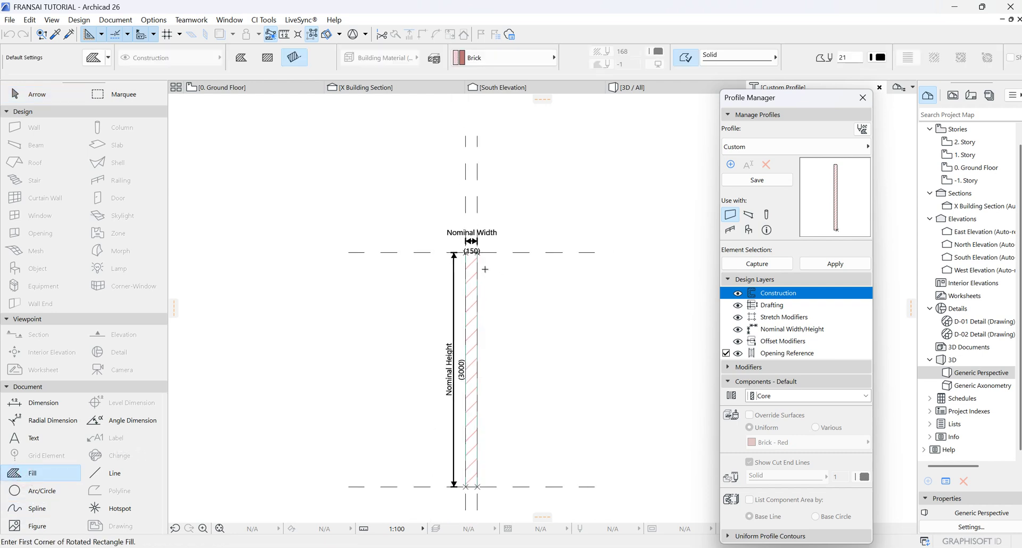
scroll(478, 485, up, 4)
click(478, 487)
scroll(472, 479, down, 3)
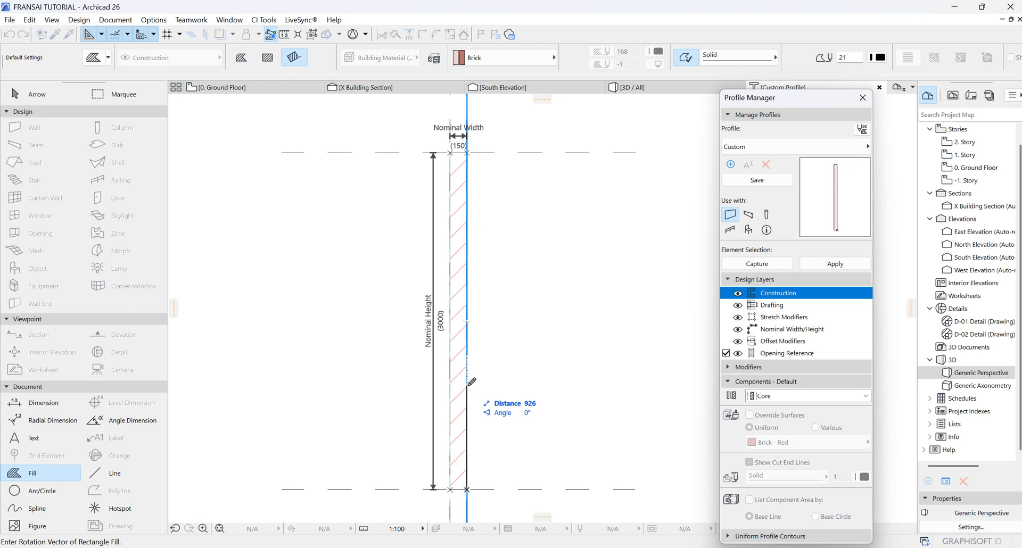
text(900)
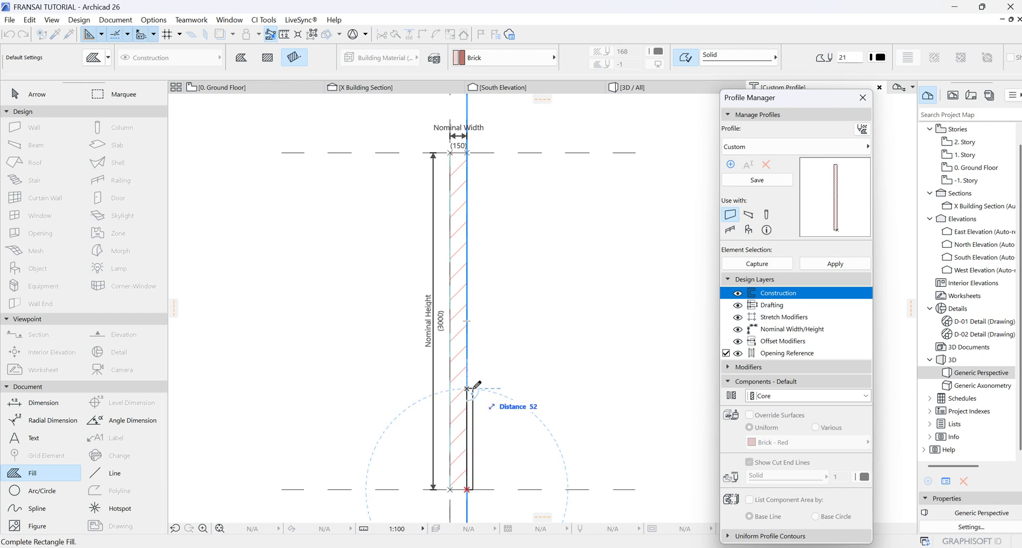
key(Return)
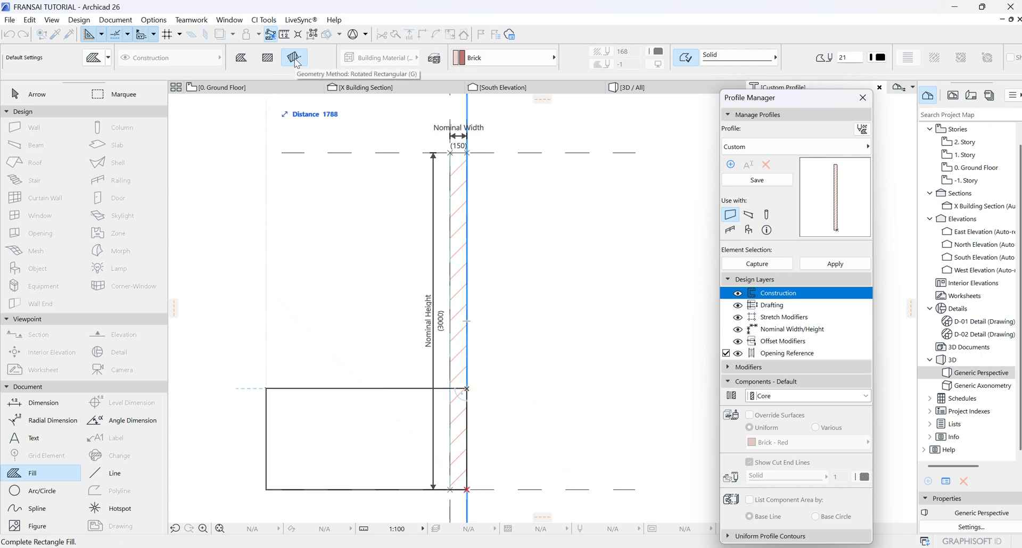
scroll(479, 383, up, 5)
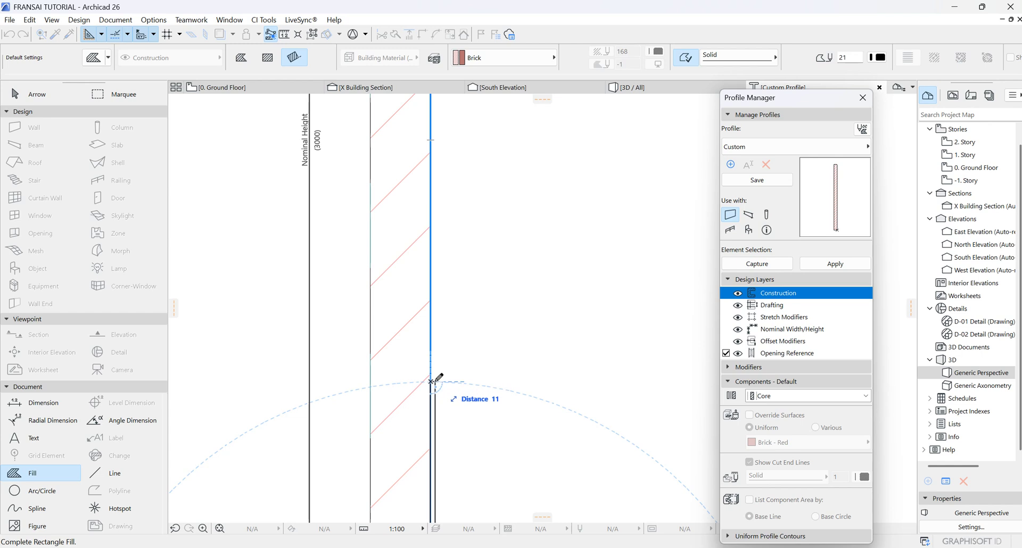
scroll(432, 381, up, 2)
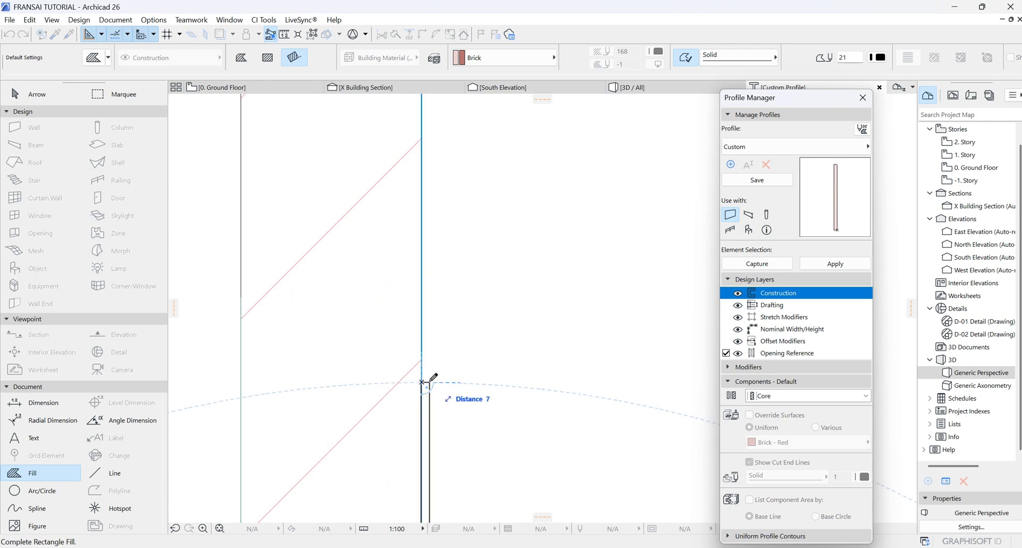
text(8)
key(Return)
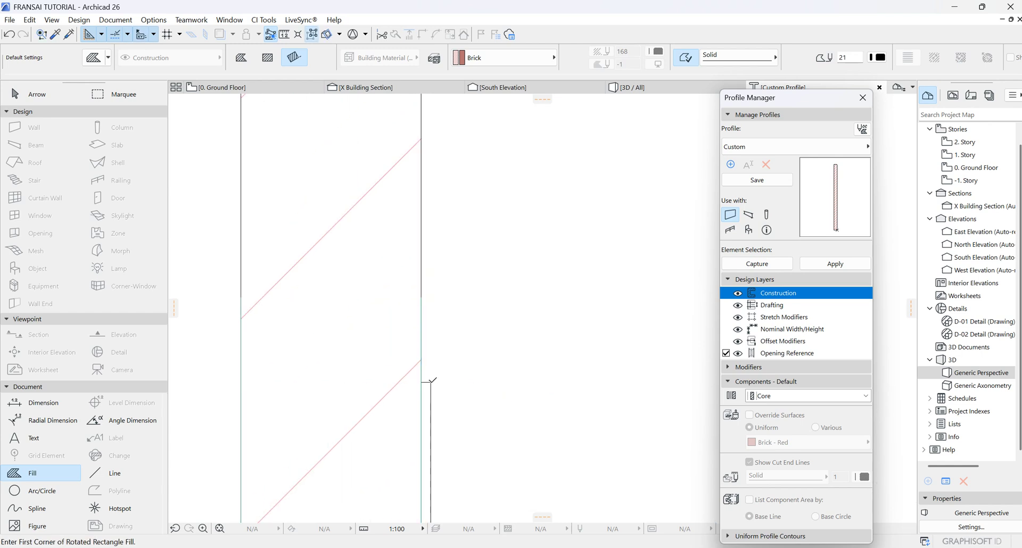
Override the surfaces of the thin 900-high layer on the profile's right face with a uniform Paint - Dark Gray
scroll(468, 378, down, 5)
scroll(431, 397, up, 2)
scroll(431, 397, up, 4)
key(Escape)
click(426, 347)
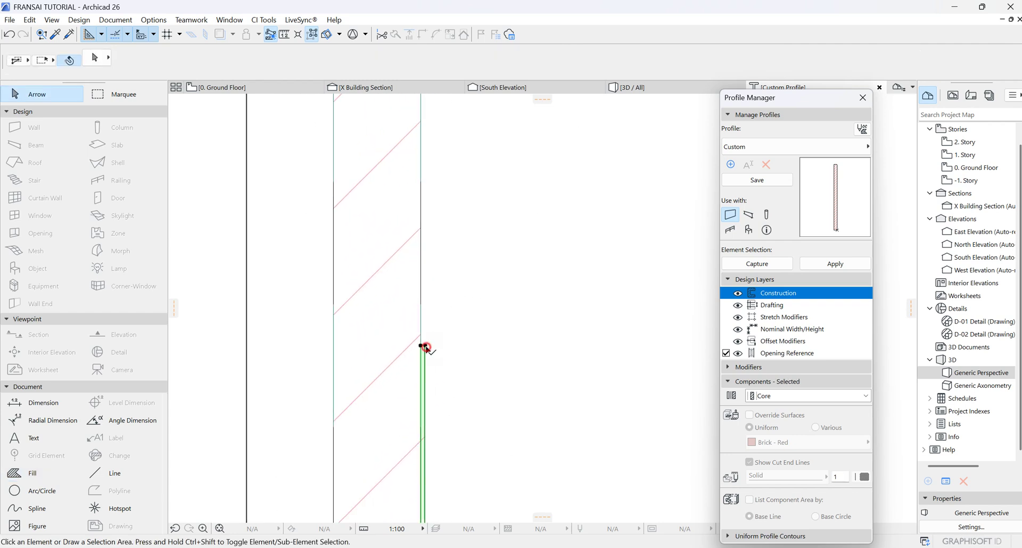
scroll(504, 345, down, 3)
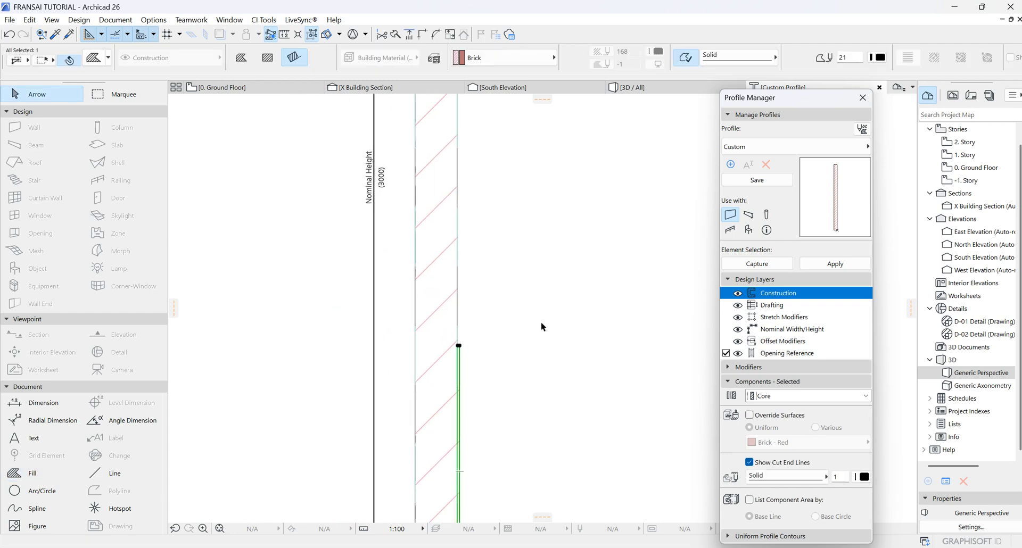
scroll(457, 374, up, 3)
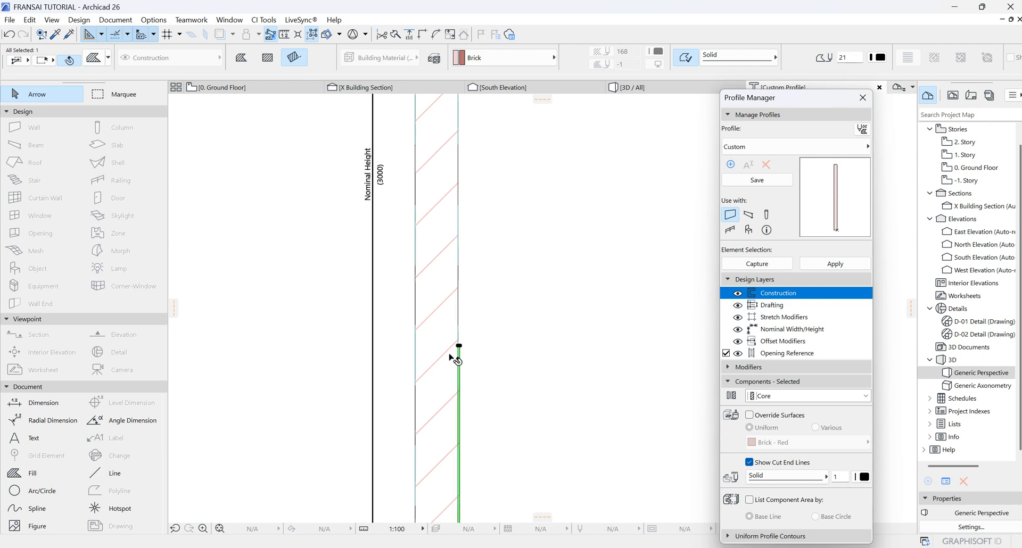
click(750, 415)
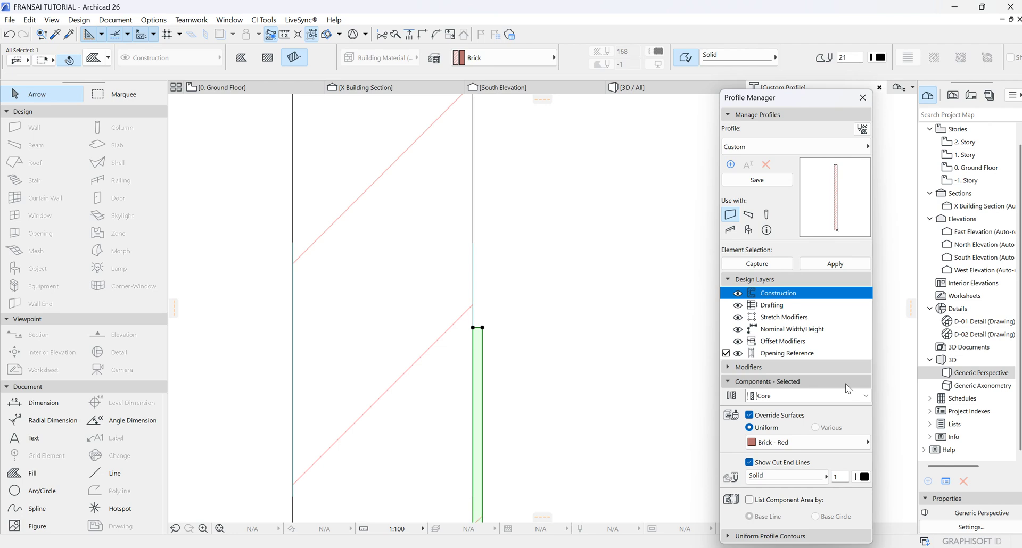
click(789, 446)
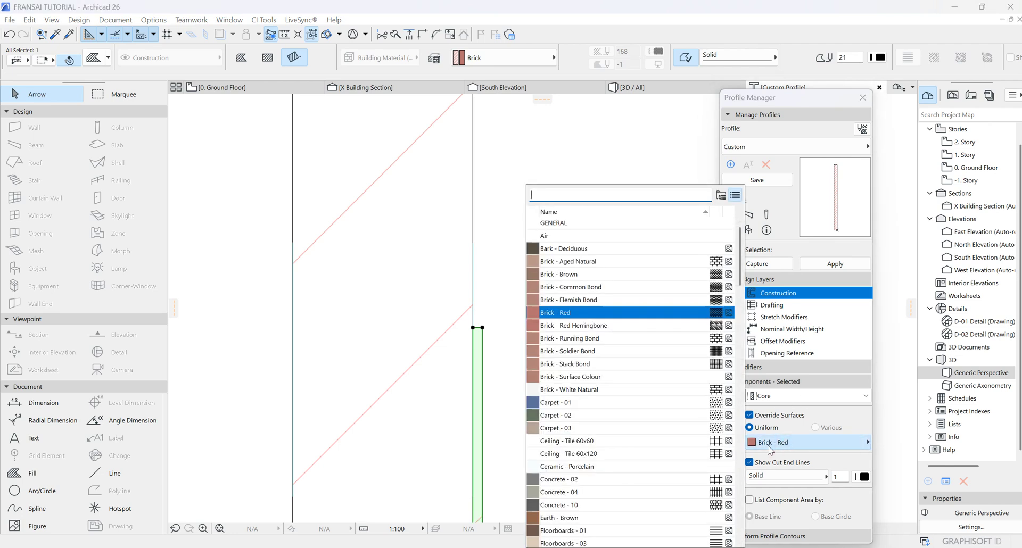
scroll(580, 424, down, 15)
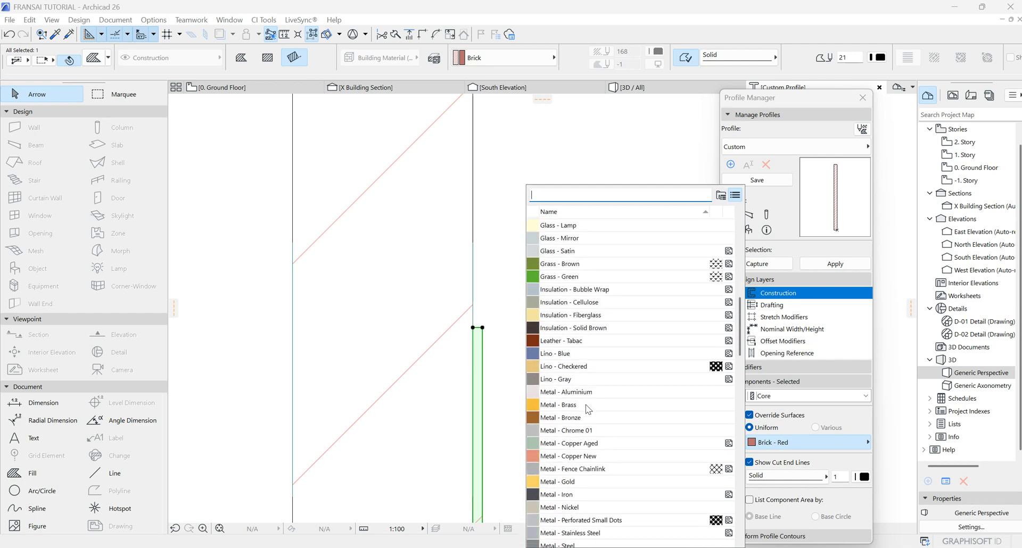
scroll(581, 424, down, 6)
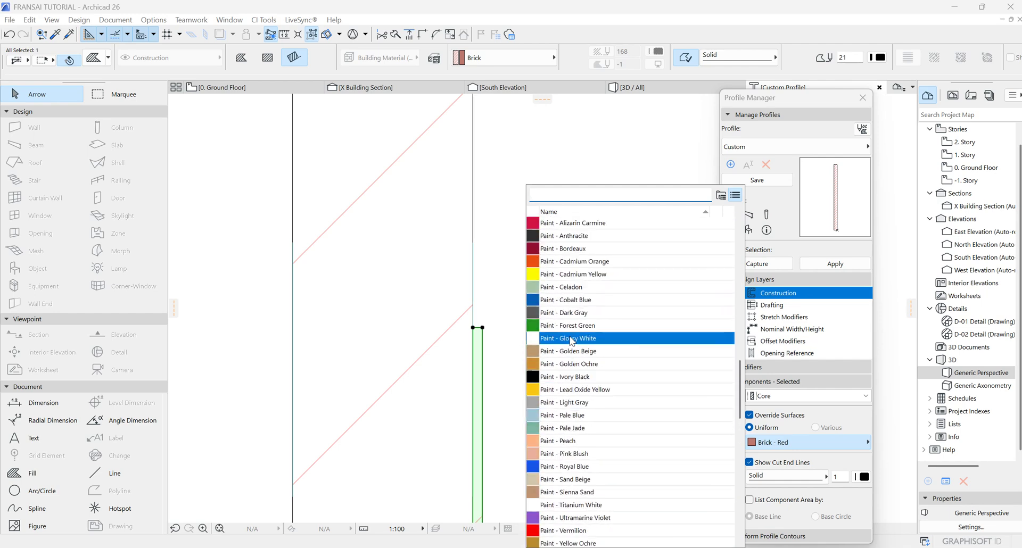
click(563, 313)
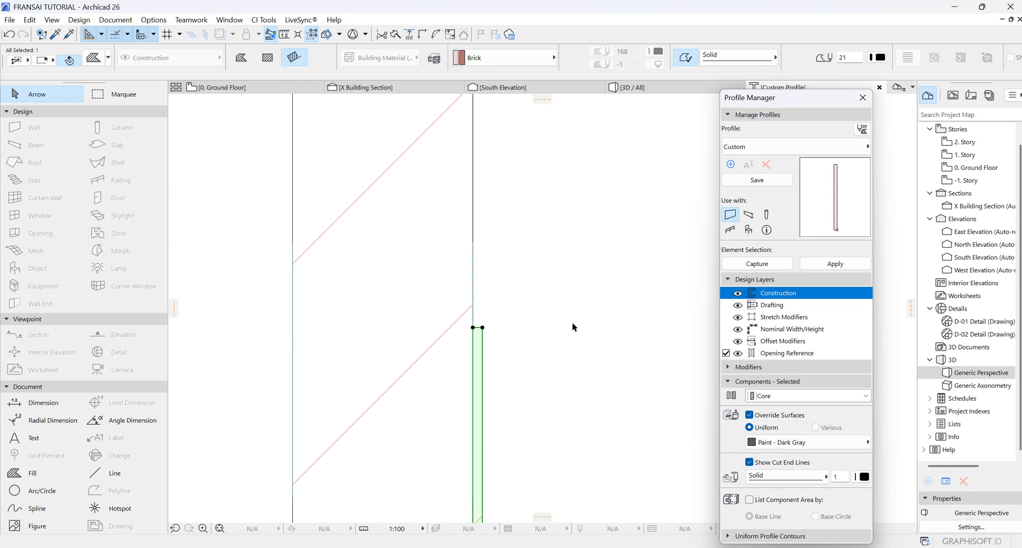
click(532, 379)
Draw a rectangular Brick fill 75 wide and about 100 high upward from the top-left corner of the 900-high layer, projecting outward
scroll(454, 342, down, 4)
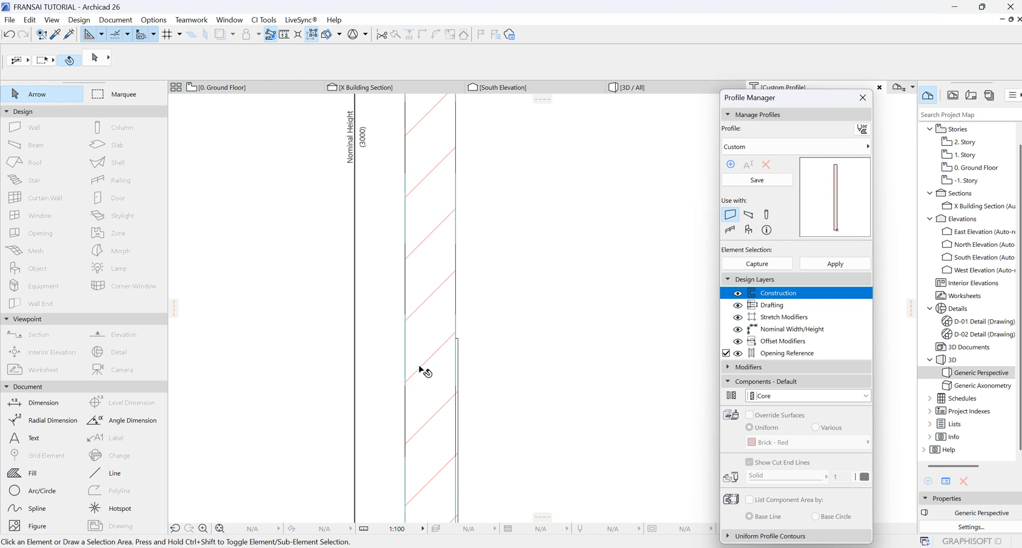
click(25, 473)
scroll(456, 335, up, 5)
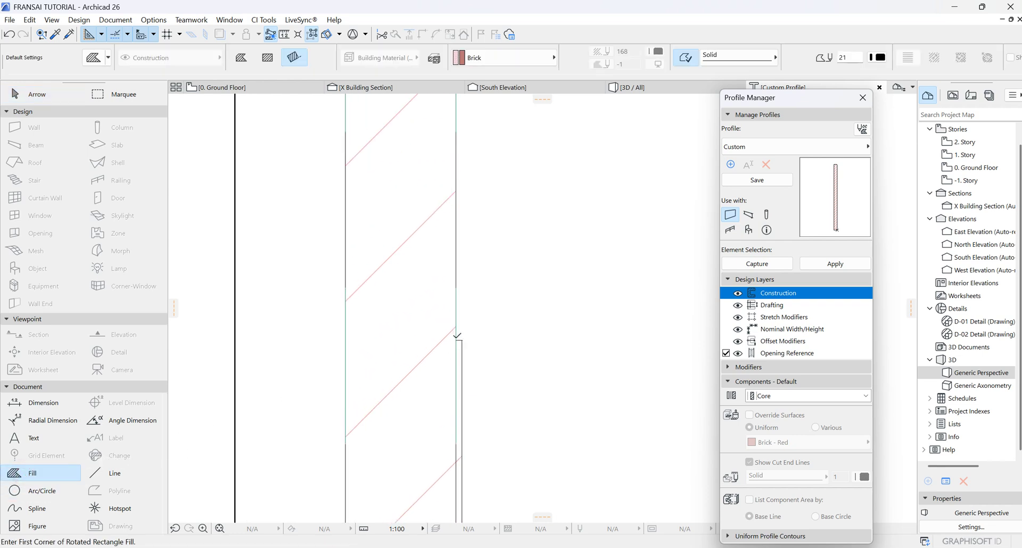
click(456, 339)
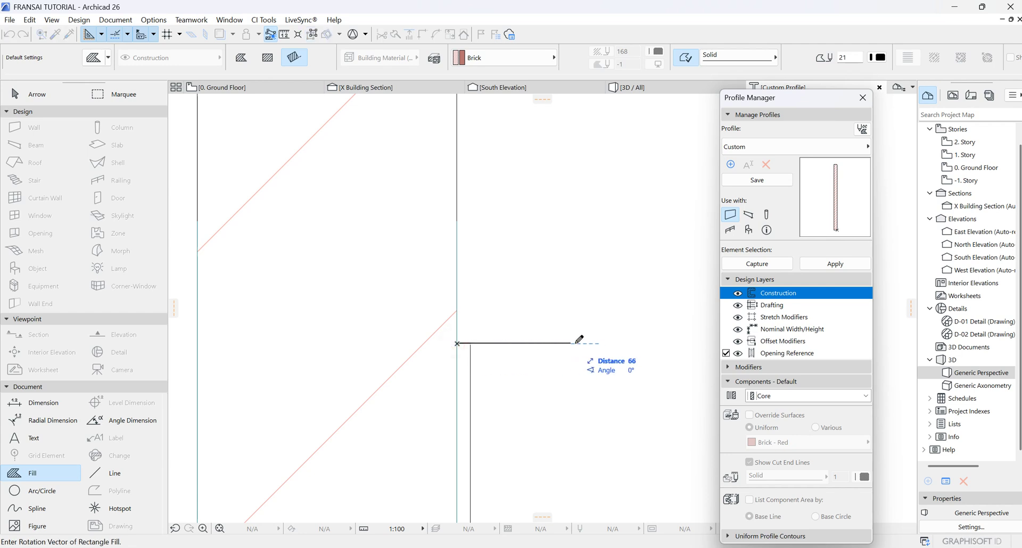
scroll(308, 343, down, 2)
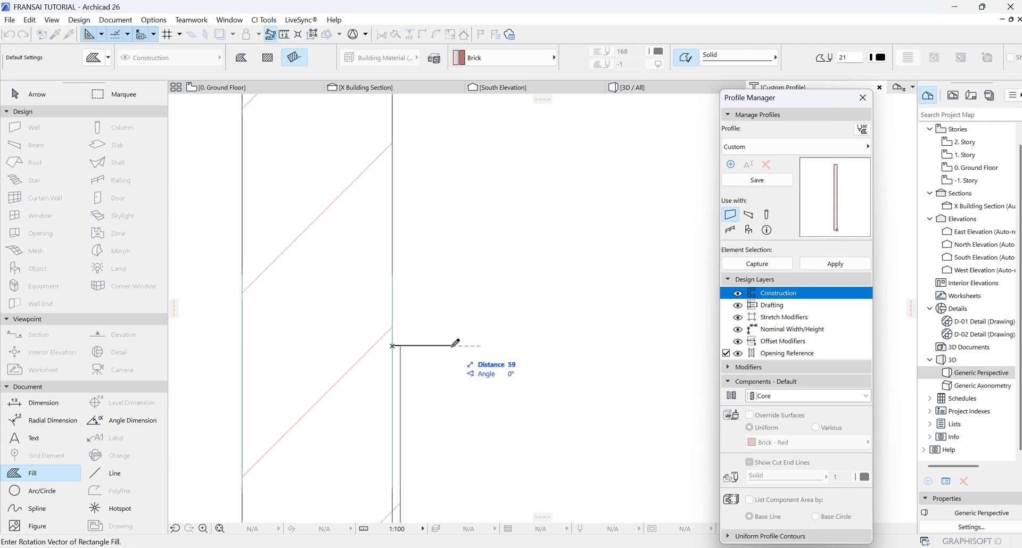
text(75)
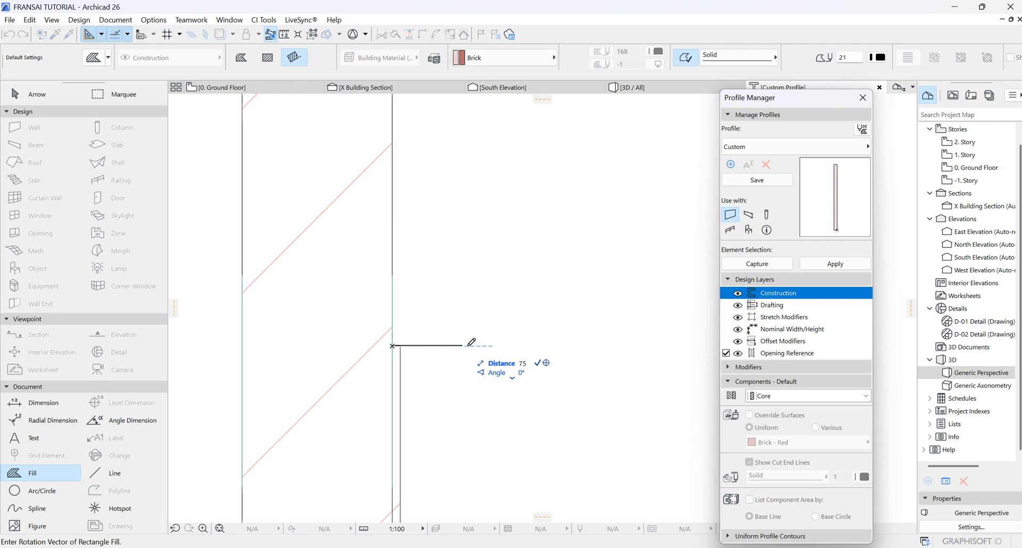
key(Return)
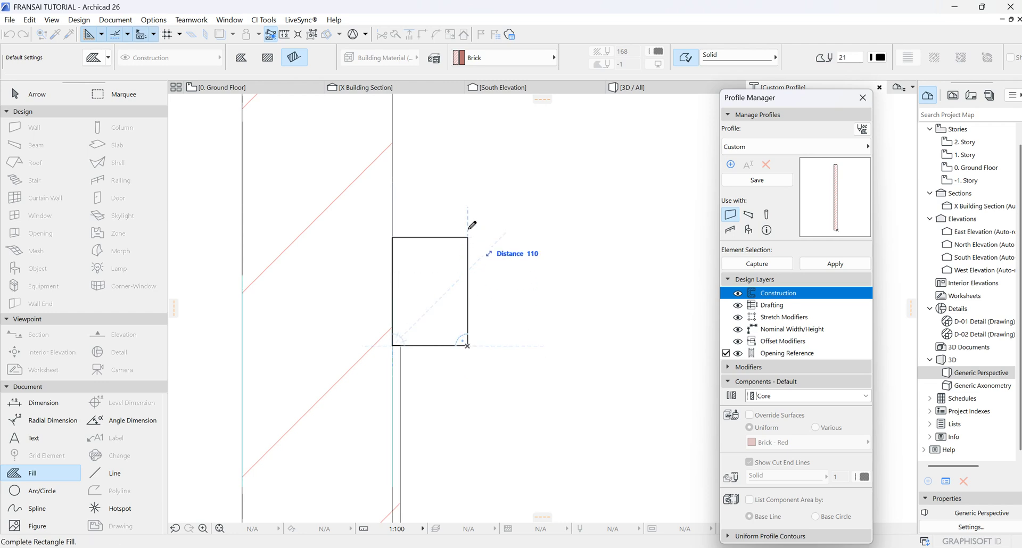
text(12)
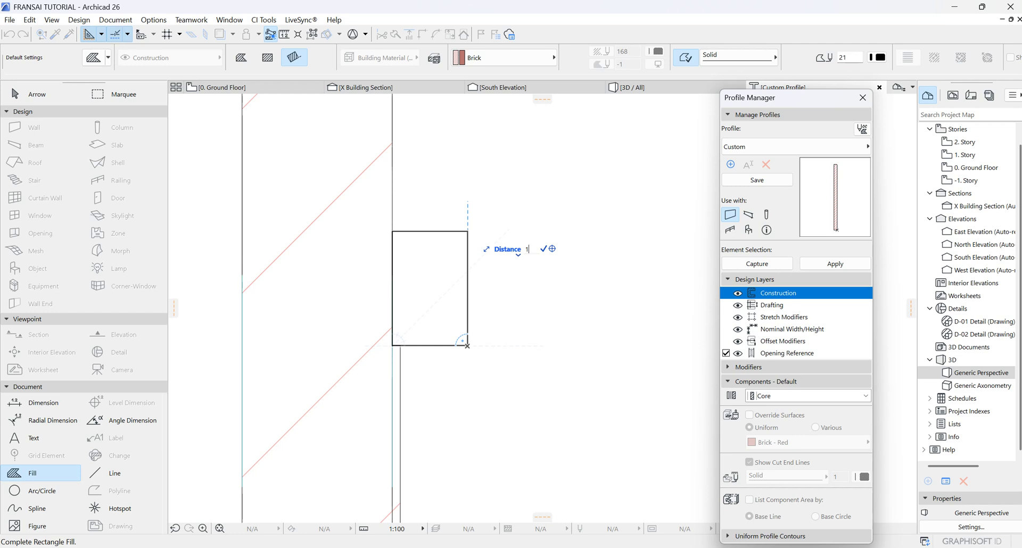
click(468, 245)
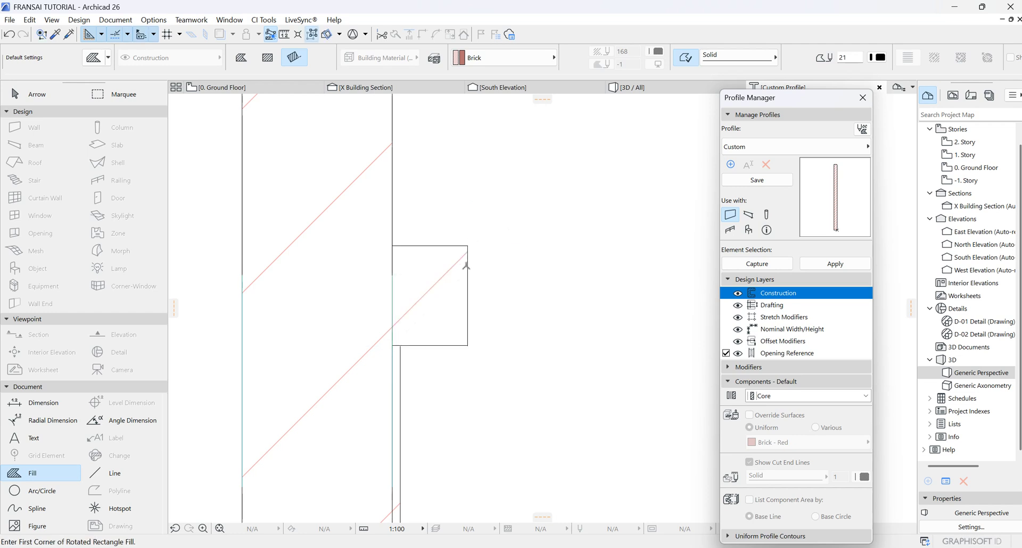
key(Escape)
Override the surfaces of the 75-wide projecting block with a uniform Paint - Glossy White
click(451, 282)
click(749, 415)
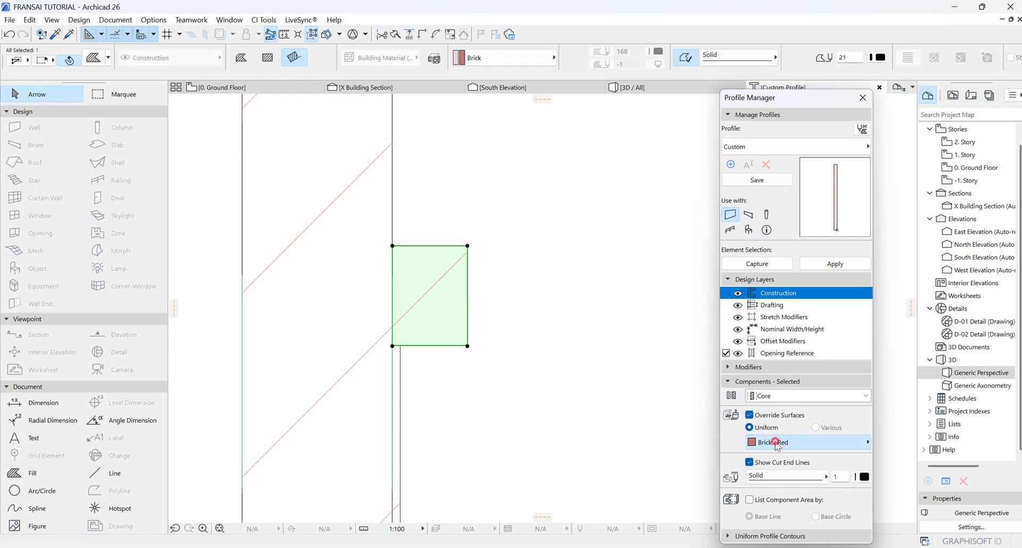
click(778, 443)
scroll(660, 399, down, 10)
scroll(580, 417, down, 8)
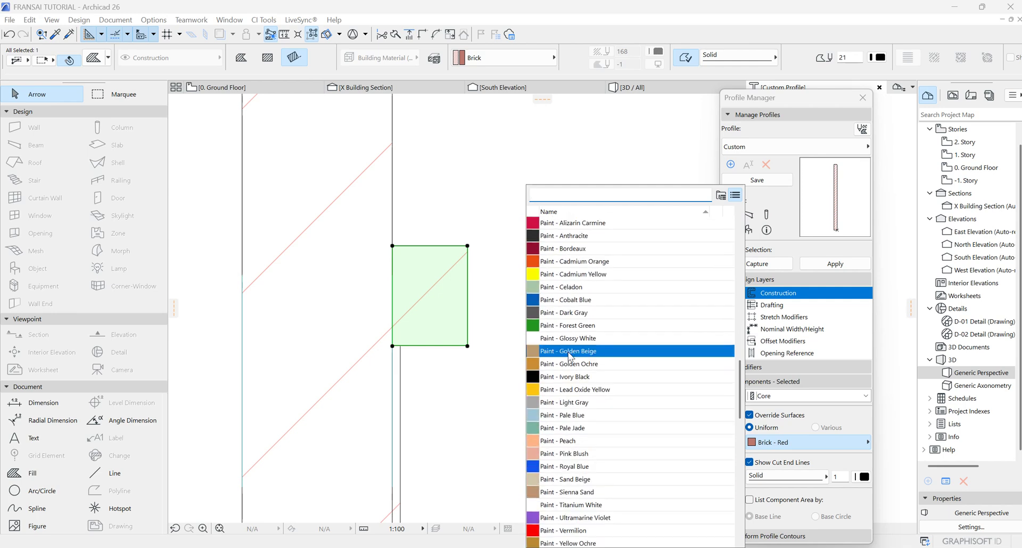
click(562, 340)
click(501, 412)
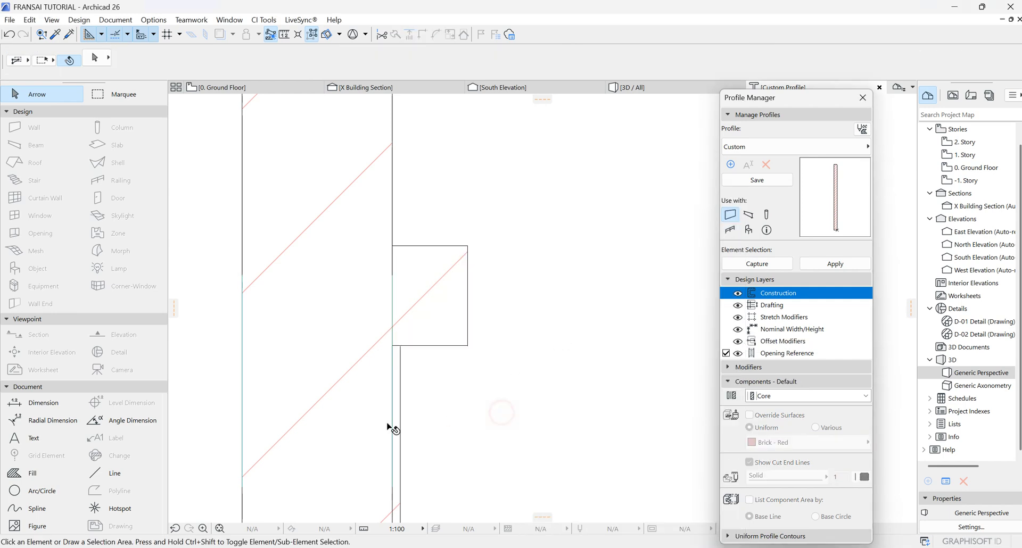
Draw a rectangular Brick fill 450 high and 8 thick down the profile's right face, starting at its top-right corner
scroll(491, 433, down, 5)
scroll(409, 431, down, 2)
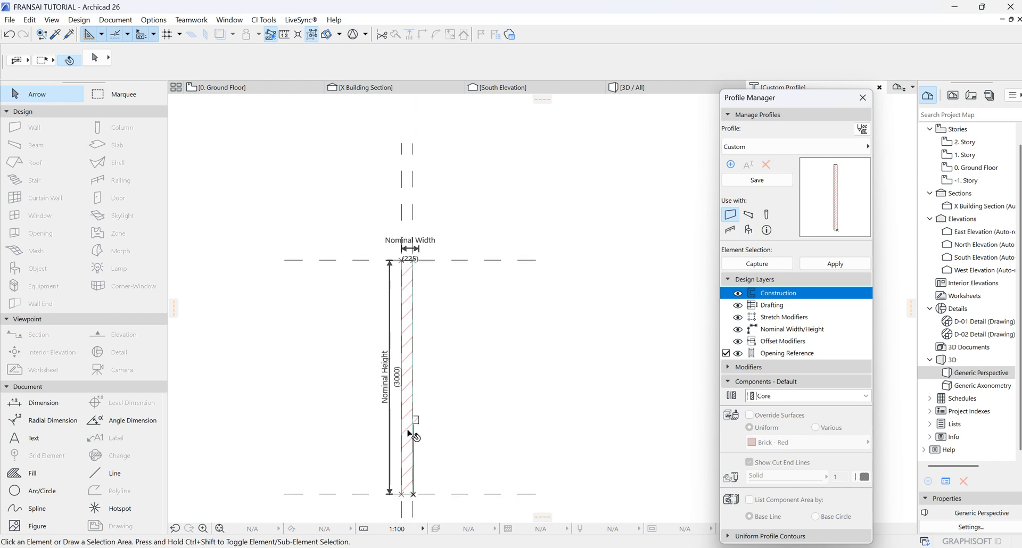
scroll(463, 347, up, 3)
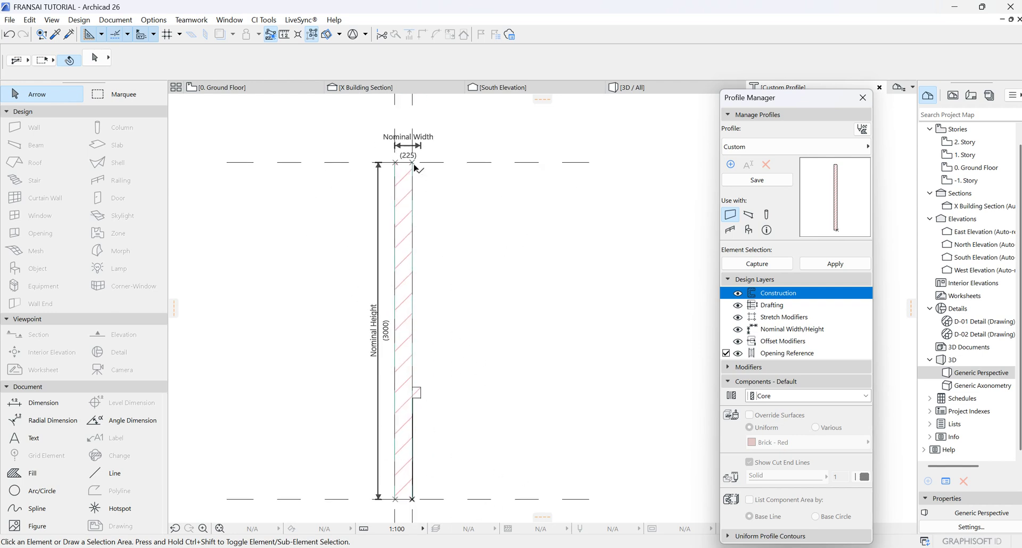
scroll(417, 169, up, 4)
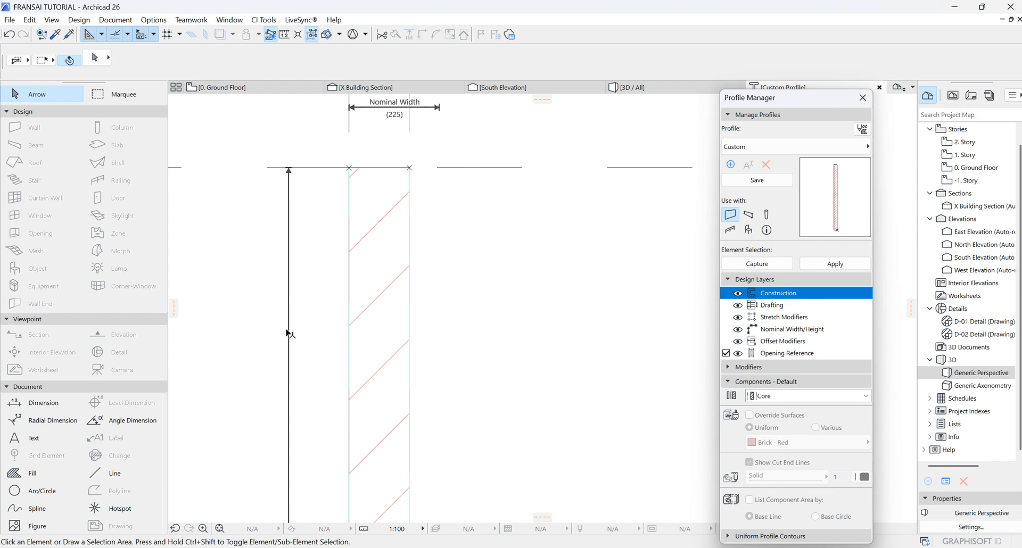
click(22, 475)
click(409, 167)
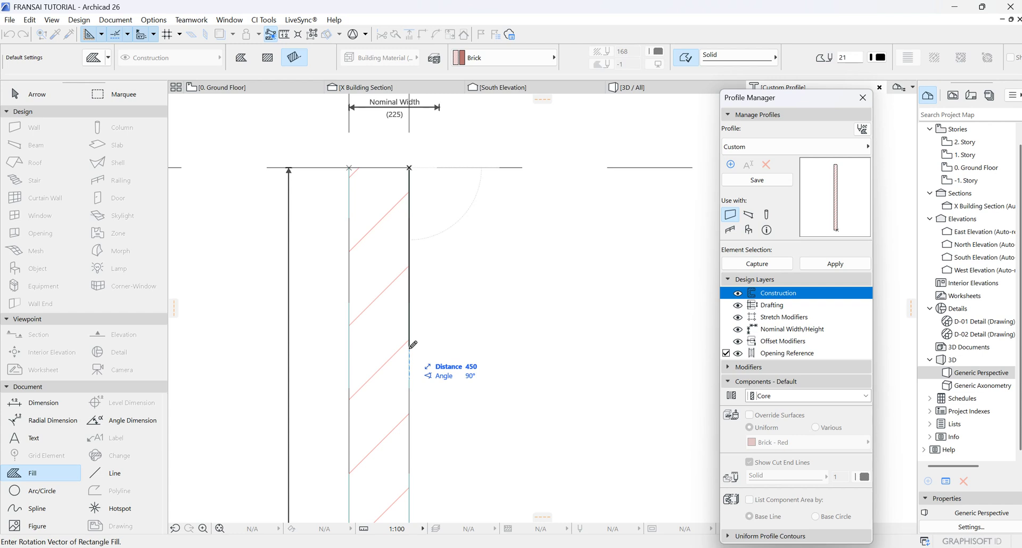
text(4)
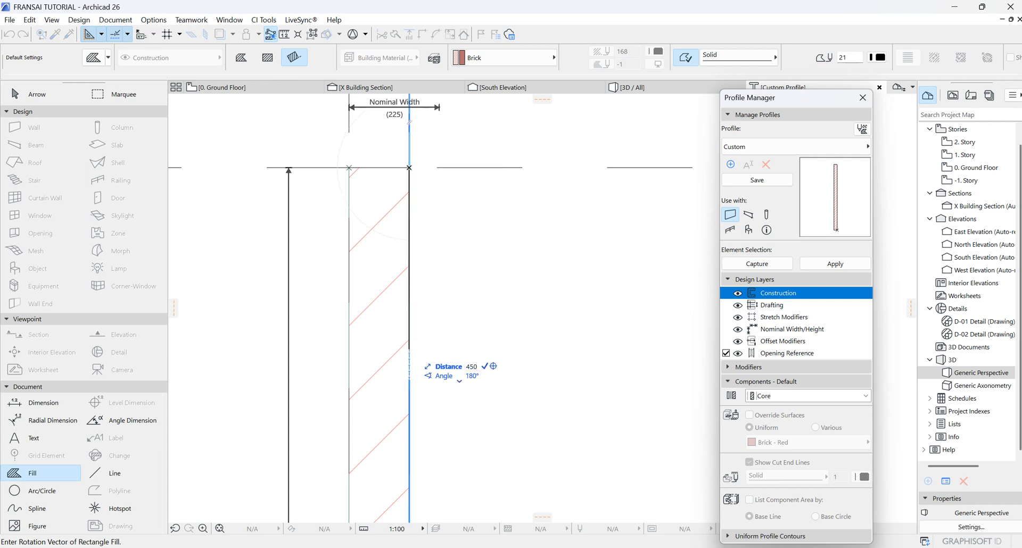
key(Return)
scroll(423, 166, up, 2)
scroll(424, 167, up, 1)
text(8)
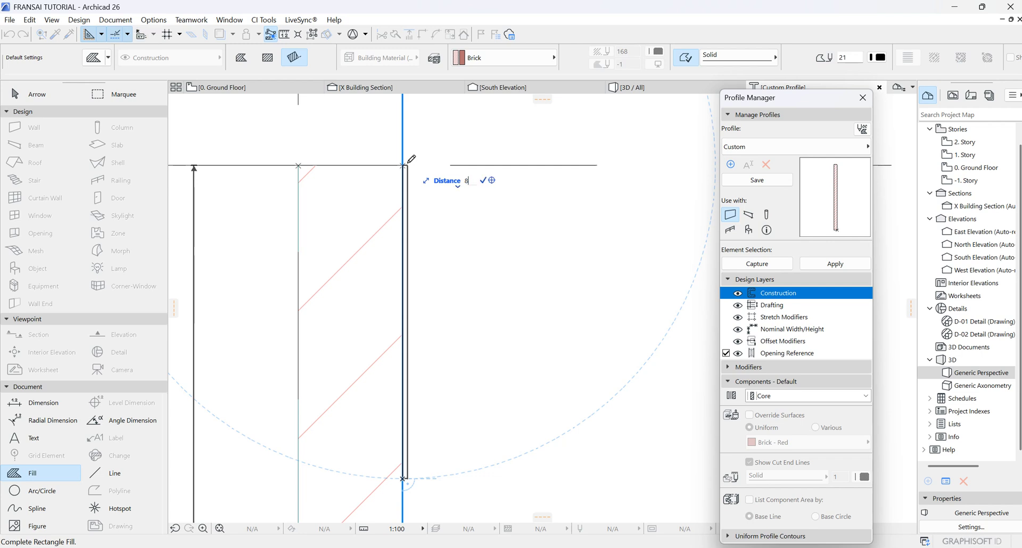
key(Return)
key(Escape)
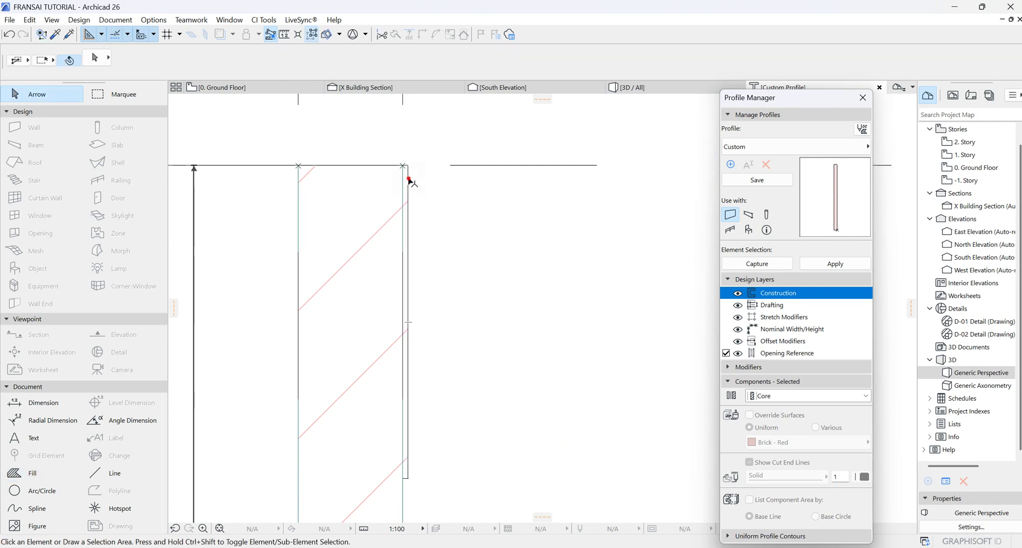
Enable a uniform surface override on the 450-high upper layer and choose its surface
click(408, 182)
click(750, 415)
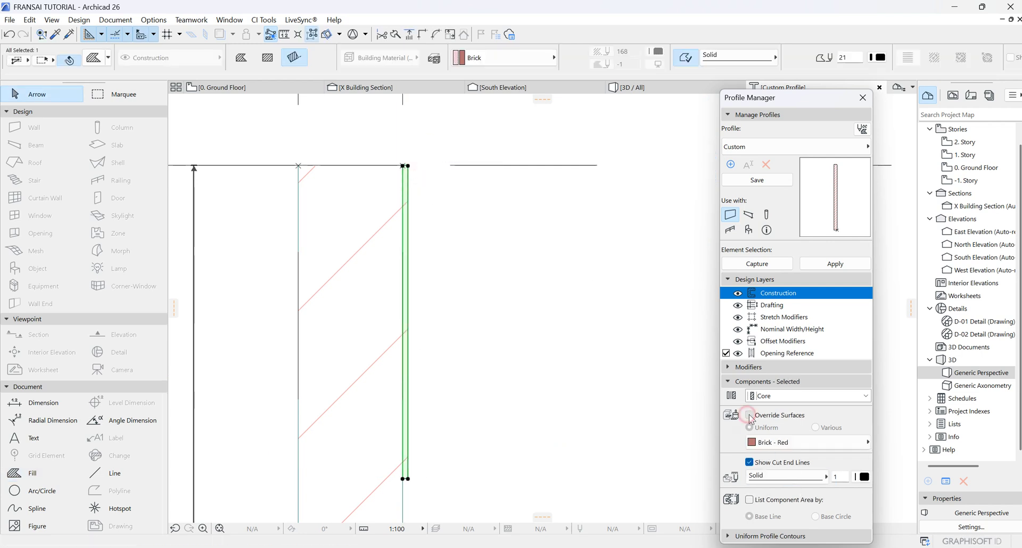
click(766, 442)
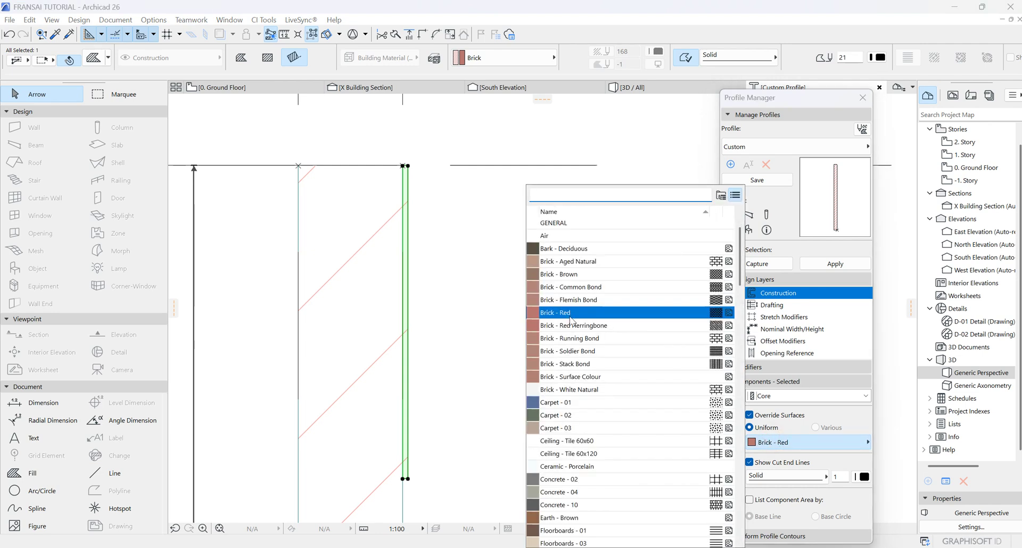
click(565, 314)
click(443, 322)
Copy the glossy white block 1550 upward, placing its top-left corner at the bottom-left corner of the 450-high upper layer
scroll(443, 322, down, 2)
scroll(443, 325, down, 2)
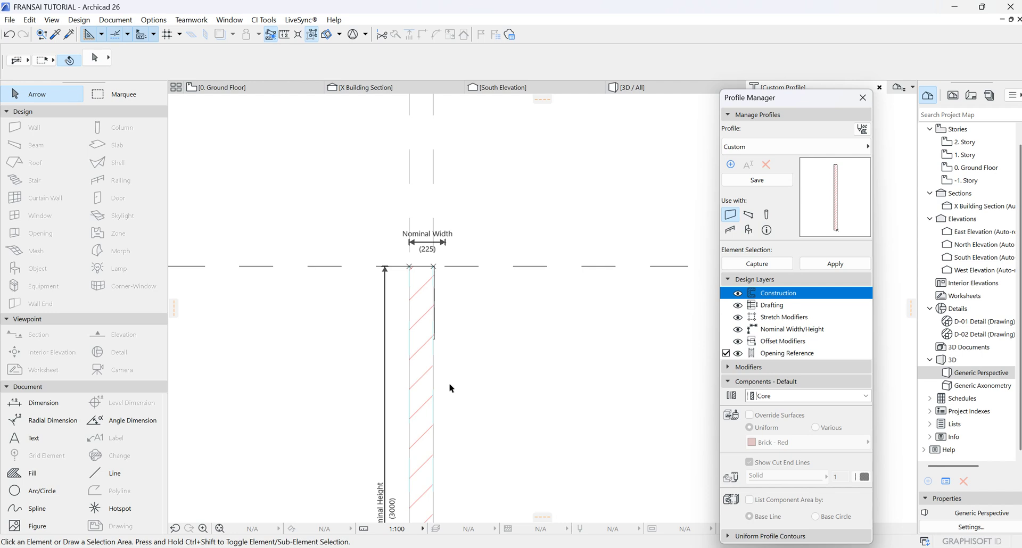
scroll(459, 445, up, 3)
click(456, 447)
right_click(456, 446)
mouse_move(479, 362)
click(620, 403)
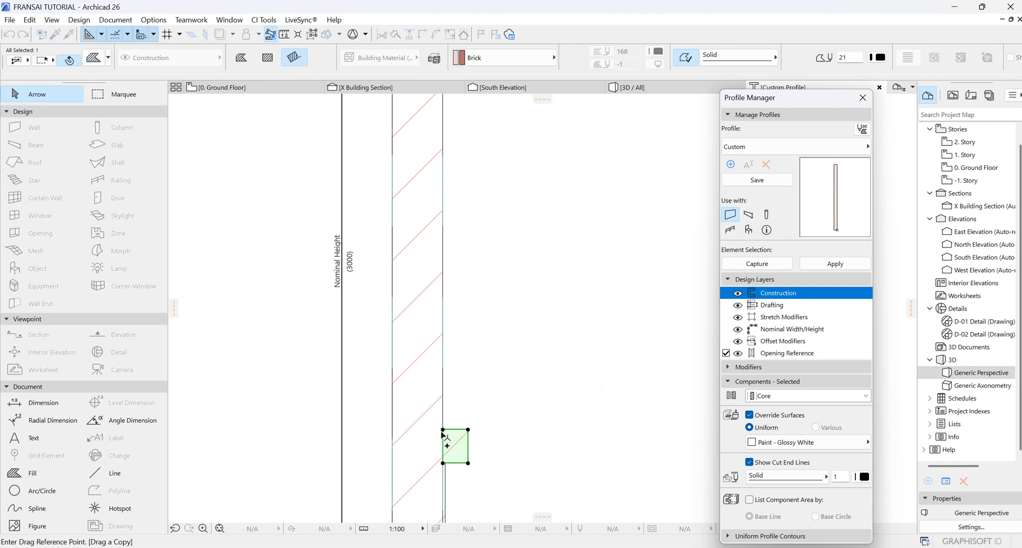
click(443, 431)
scroll(498, 491, down, 3)
scroll(491, 430, up, 4)
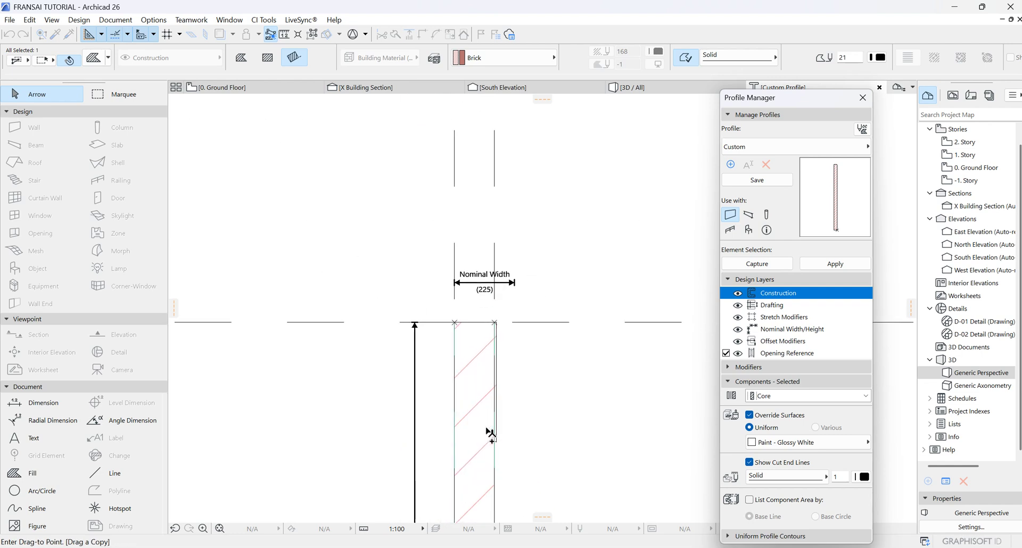
scroll(507, 471, up, 3)
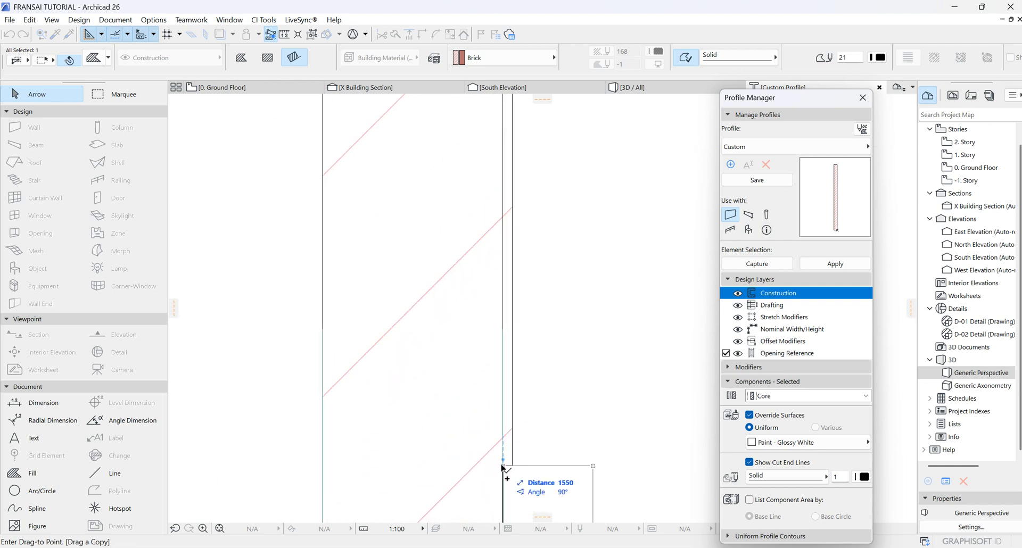
click(503, 467)
scroll(497, 347, down, 8)
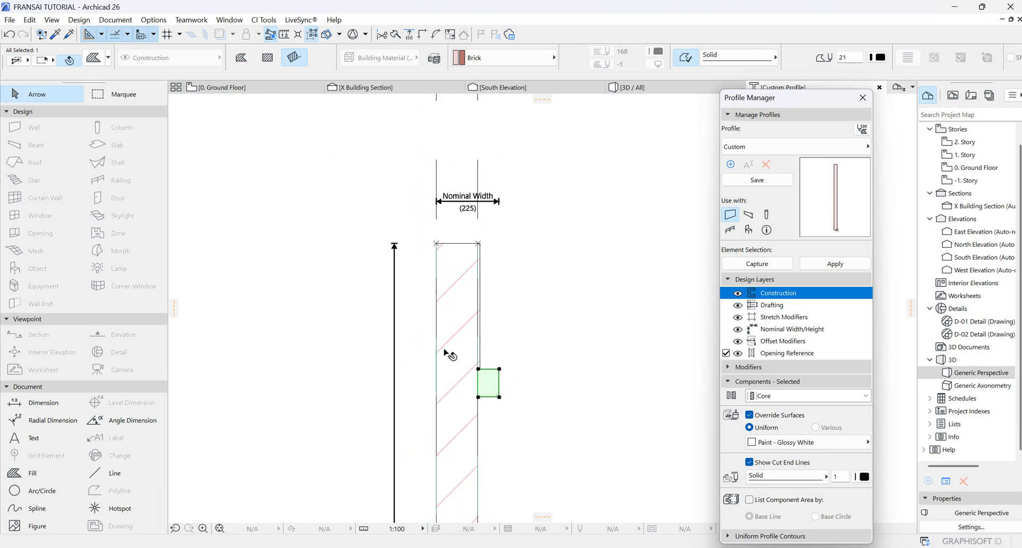
click(537, 395)
scroll(515, 250, down, 2)
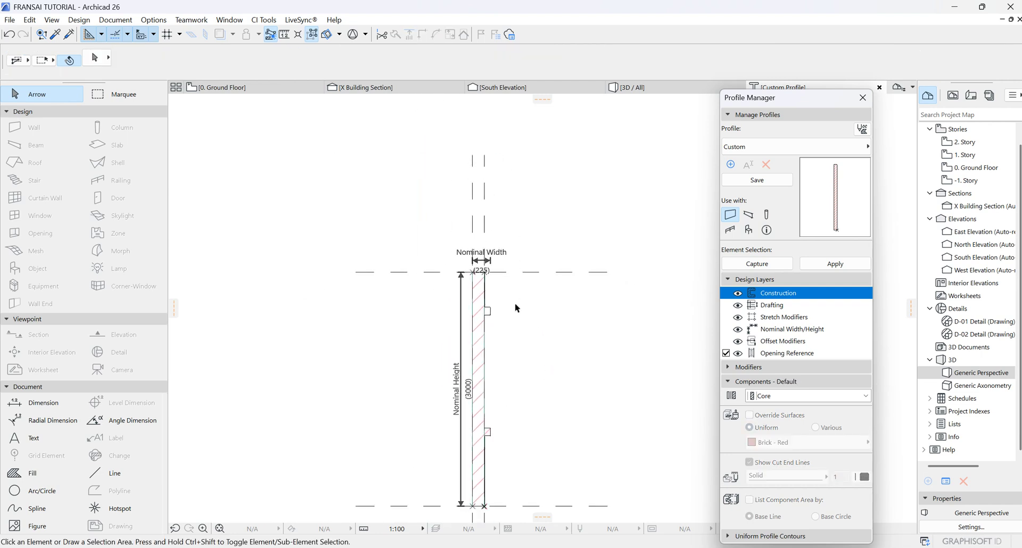
scroll(483, 488, up, 6)
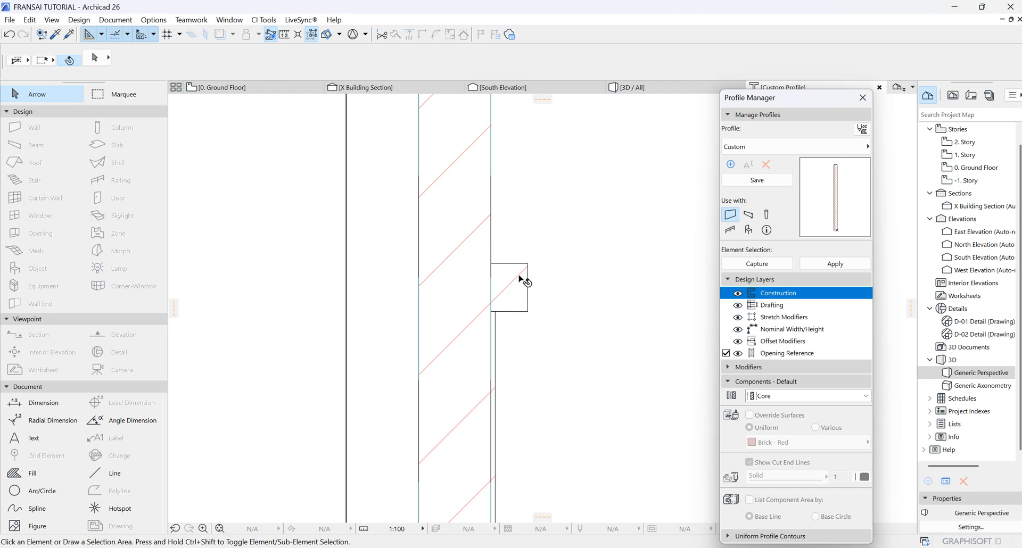
Examine the two projecting blocks and the surface override of the thin upper layer in the profile
scroll(494, 304, down, 3)
scroll(479, 319, up, 3)
scroll(490, 279, up, 2)
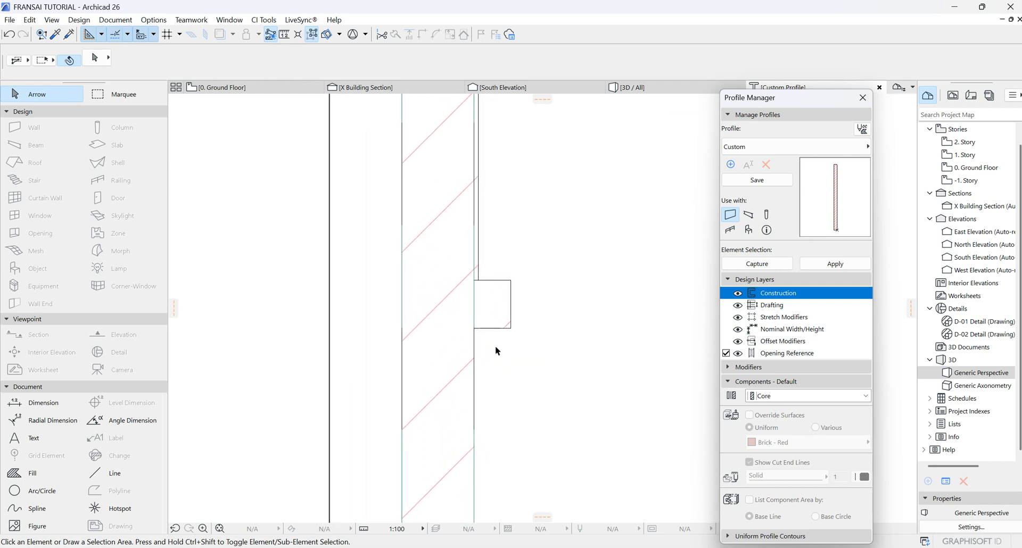
scroll(463, 341, down, 2)
scroll(447, 280, up, 3)
click(439, 265)
scroll(475, 222, down, 5)
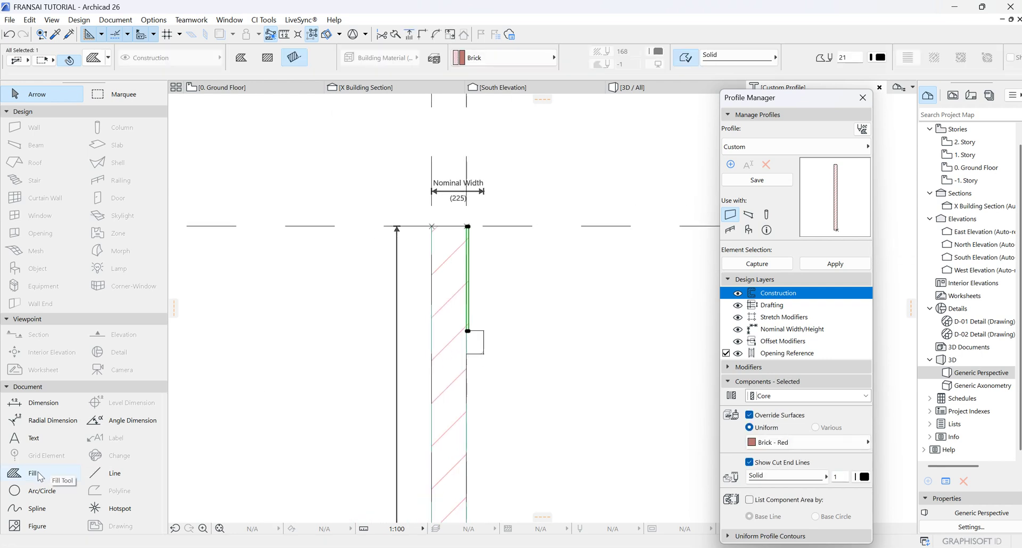
scroll(463, 320, down, 2)
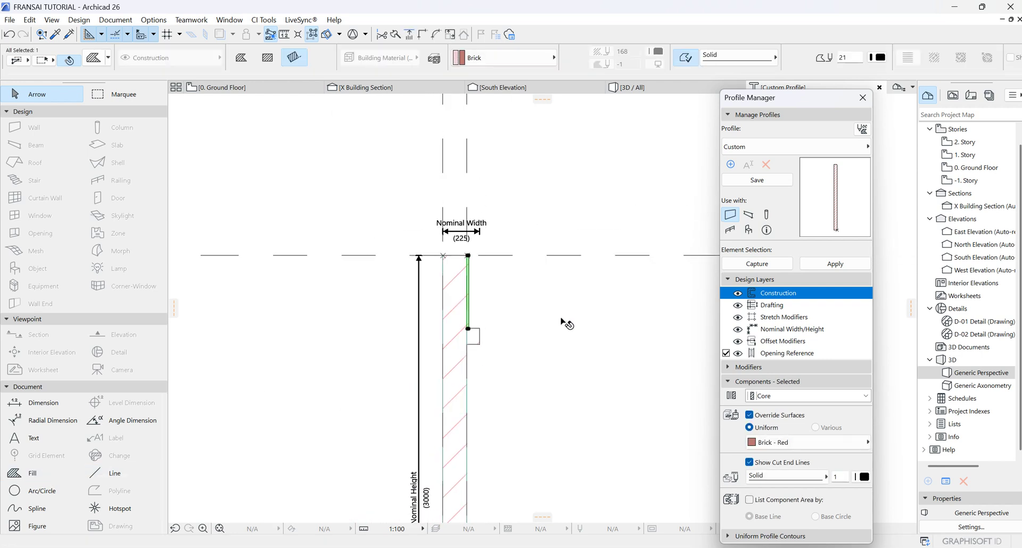
click(559, 315)
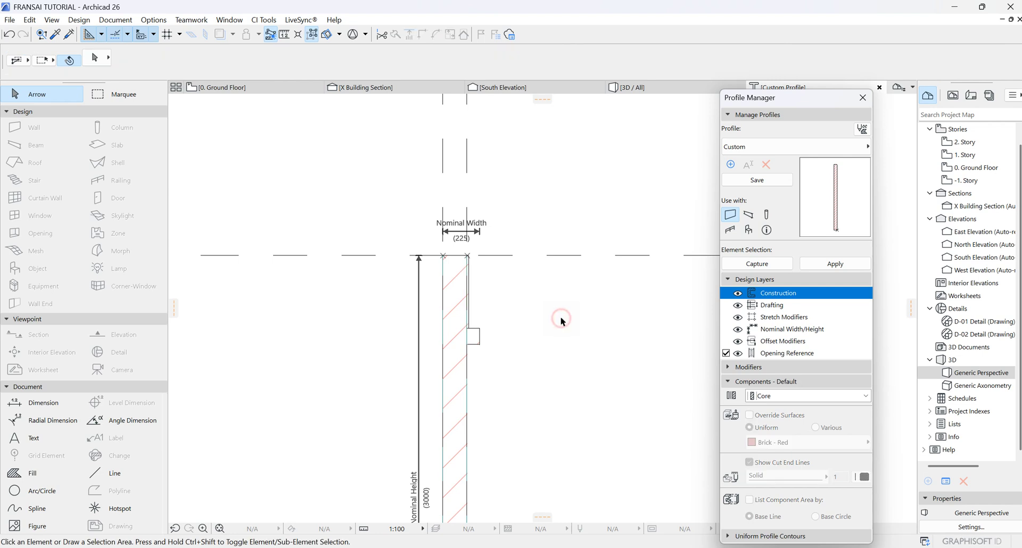
Save the profile as SPLITTED WALL, apply it to the selected wall, and close the profile editor
click(757, 180)
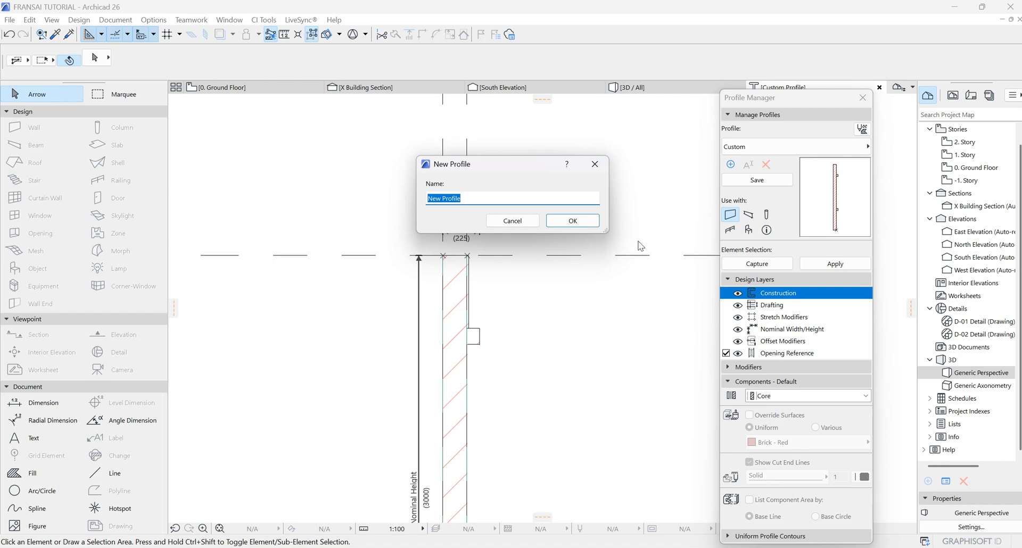
text(SPLITTED WALL)
click(587, 221)
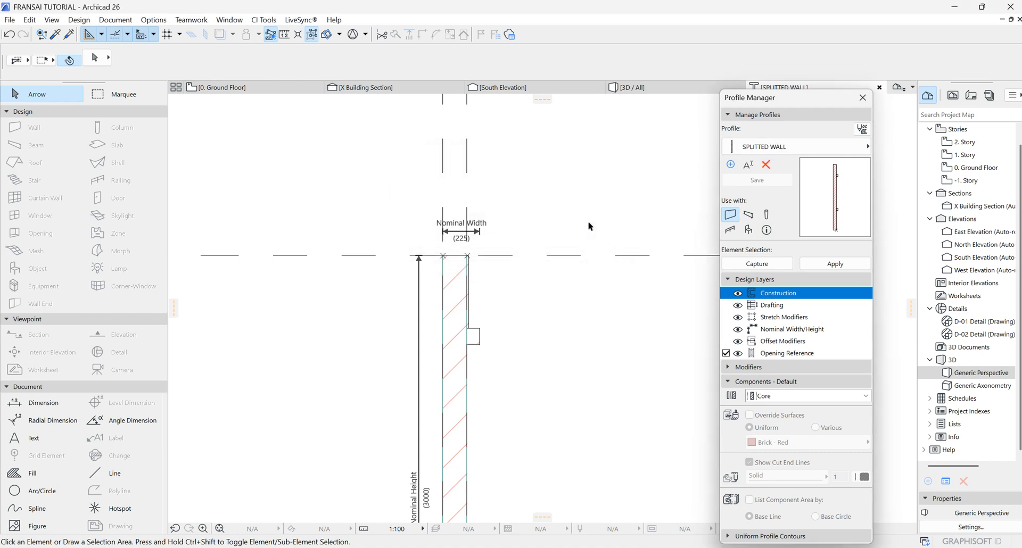
click(836, 264)
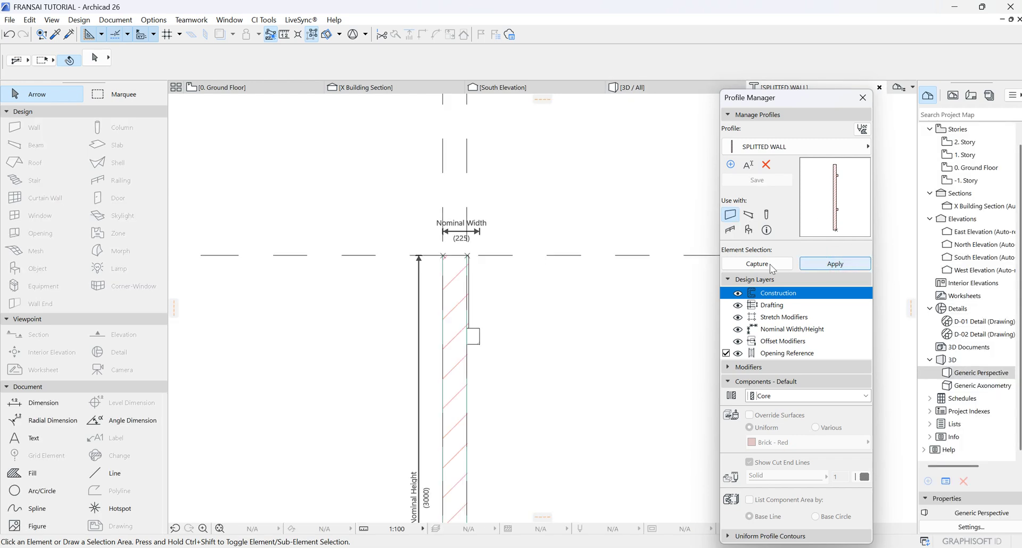
click(863, 98)
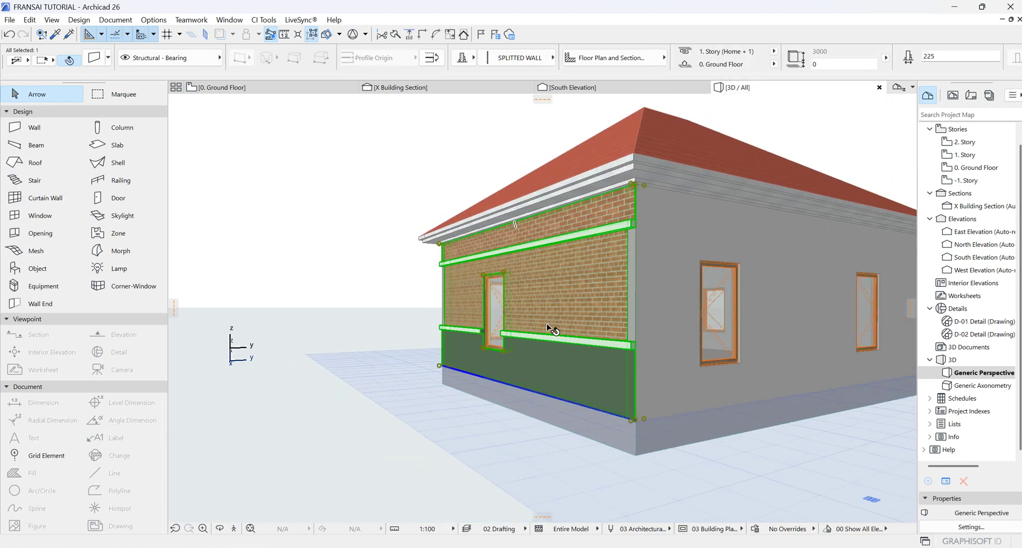
Enable the selected wall's outside surface override with Paint - Light Gray
shift+middle_drag(600, 276, 600, 275)
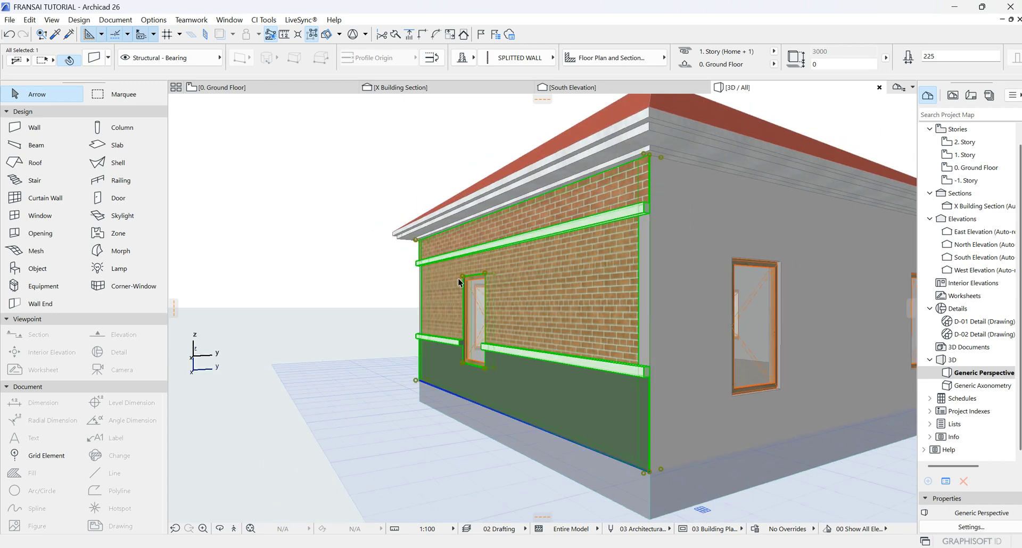
click(95, 58)
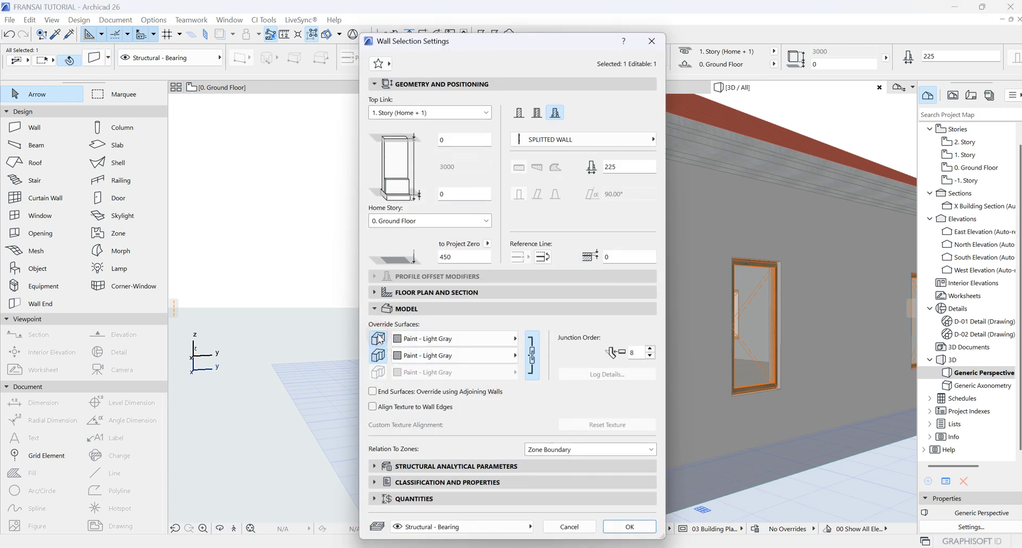
click(629, 527)
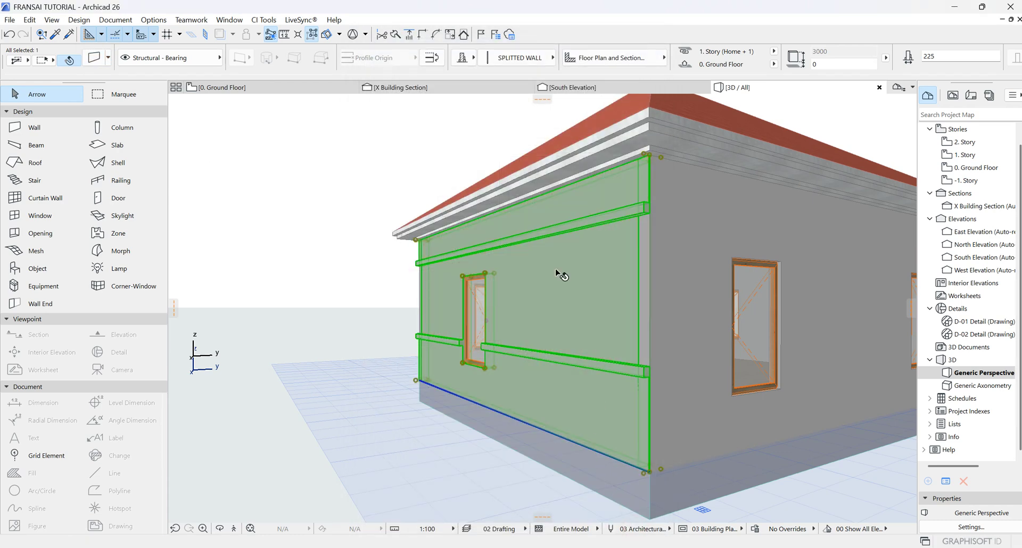
Switch the profiled wall to a basic structure of Brick - Structural and deselect it
scroll(456, 320, down, 3)
click(219, 529)
drag(532, 320, 424, 302)
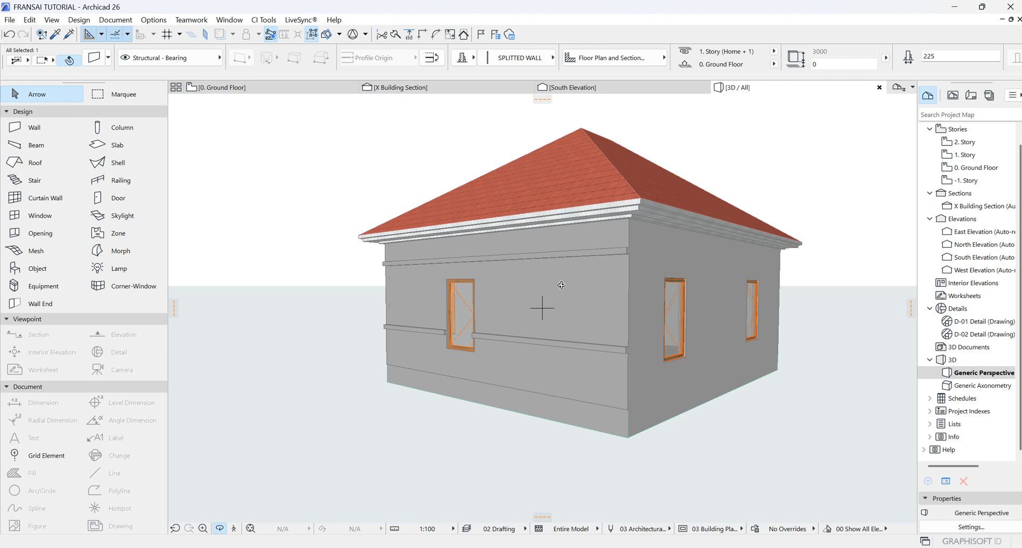
key(Escape)
click(465, 57)
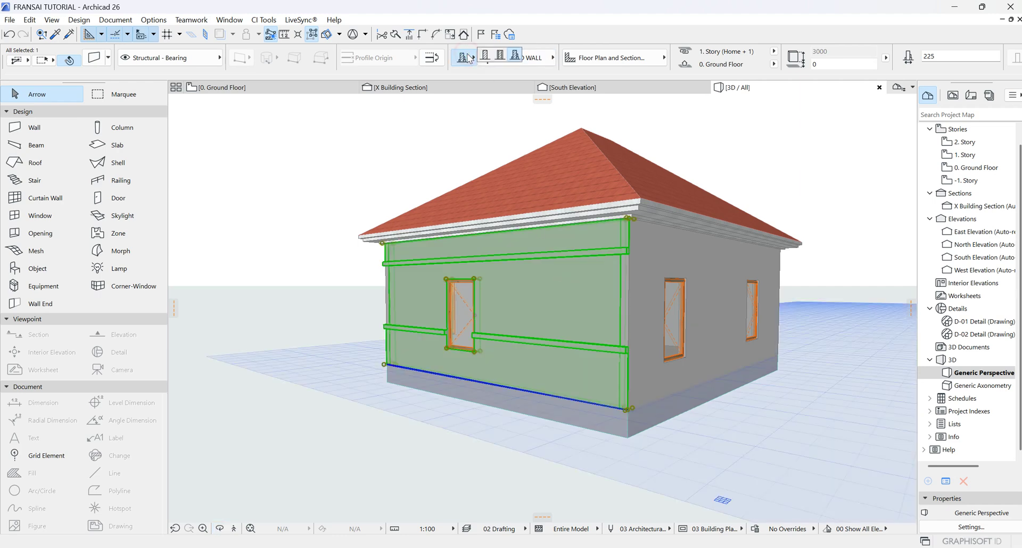
click(486, 56)
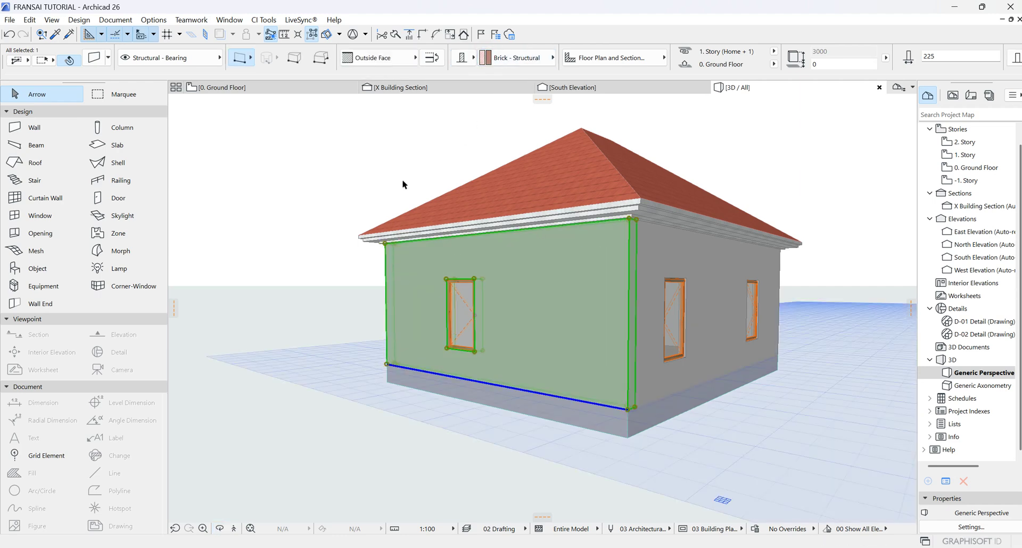
click(362, 191)
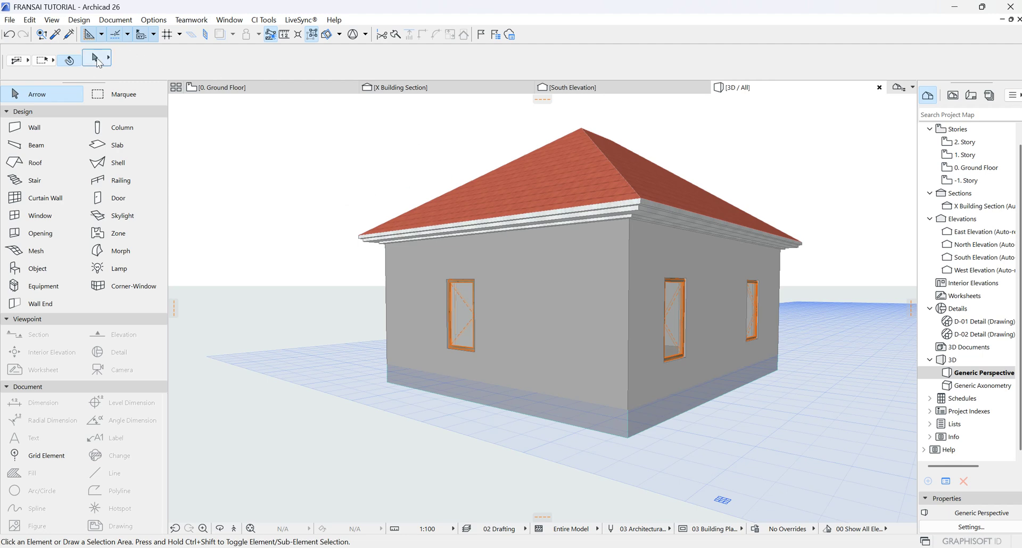
Try to unlink the three surface overrides of the 225-thick brick wall
click(545, 310)
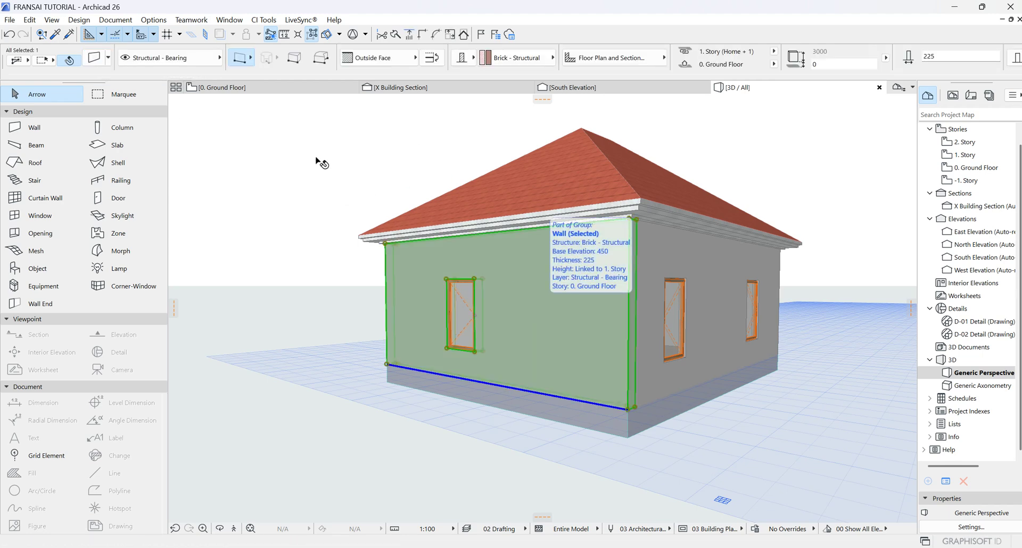
click(94, 58)
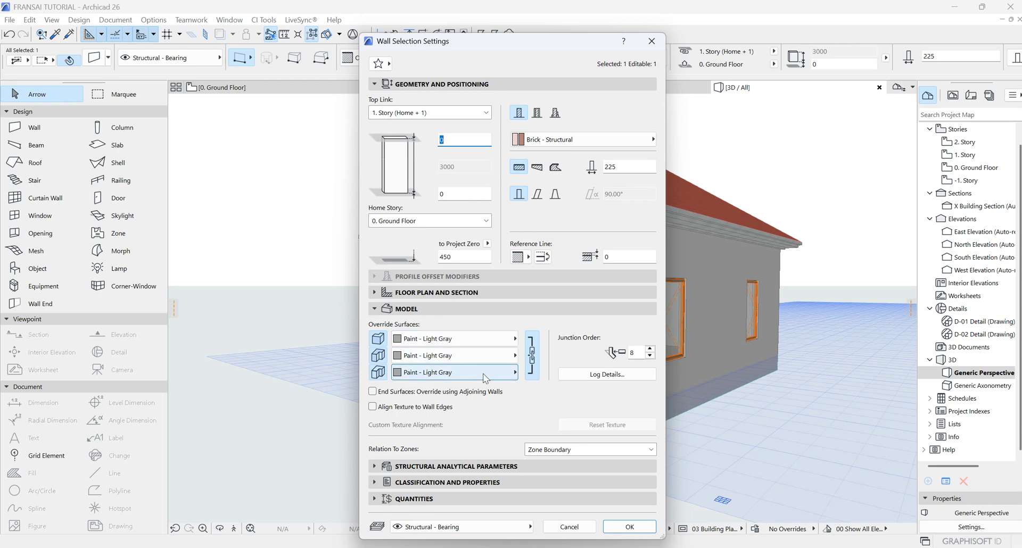
click(534, 358)
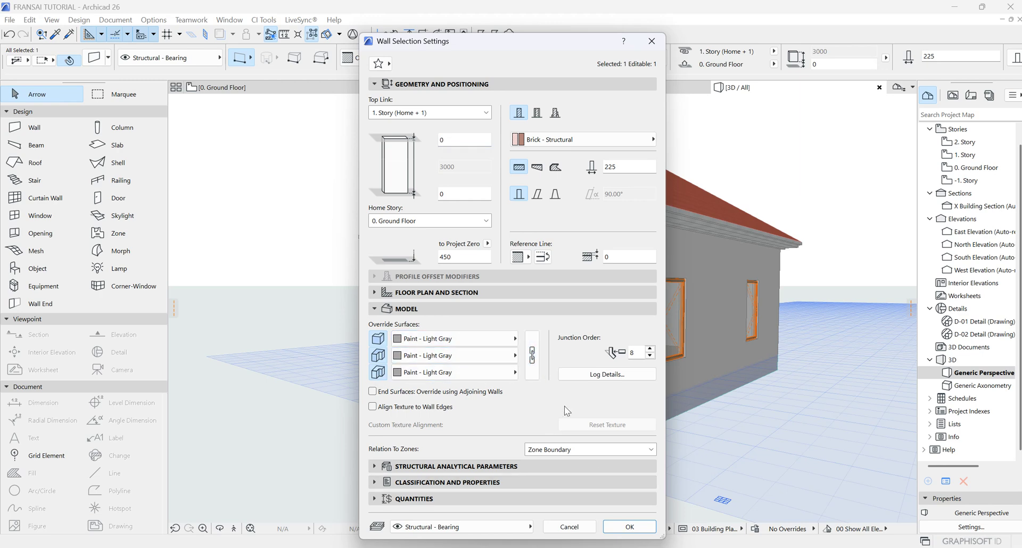
click(623, 527)
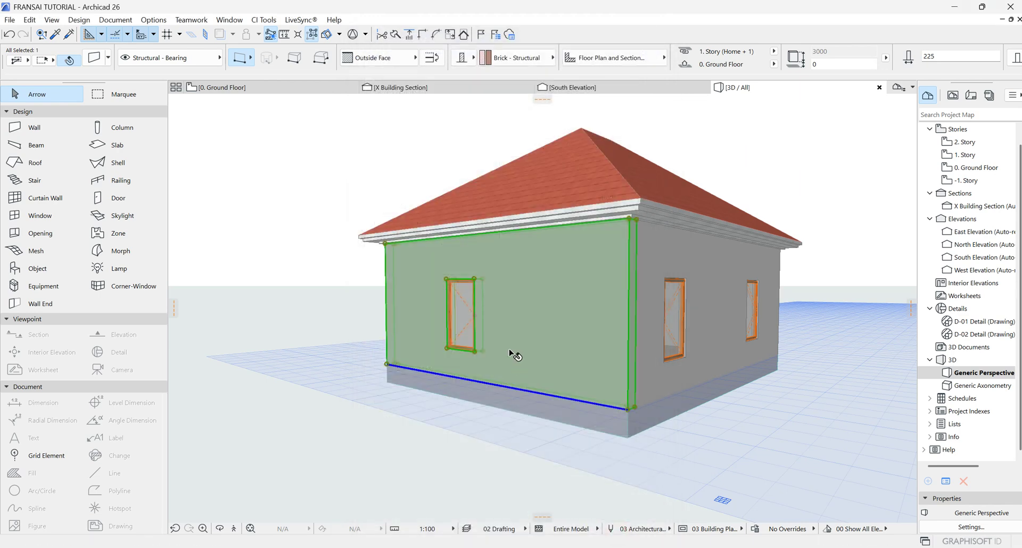
Change the 225-thick brick wall to a complex profile structure and choose SPLITTED WALL
scroll(516, 383, up, 5)
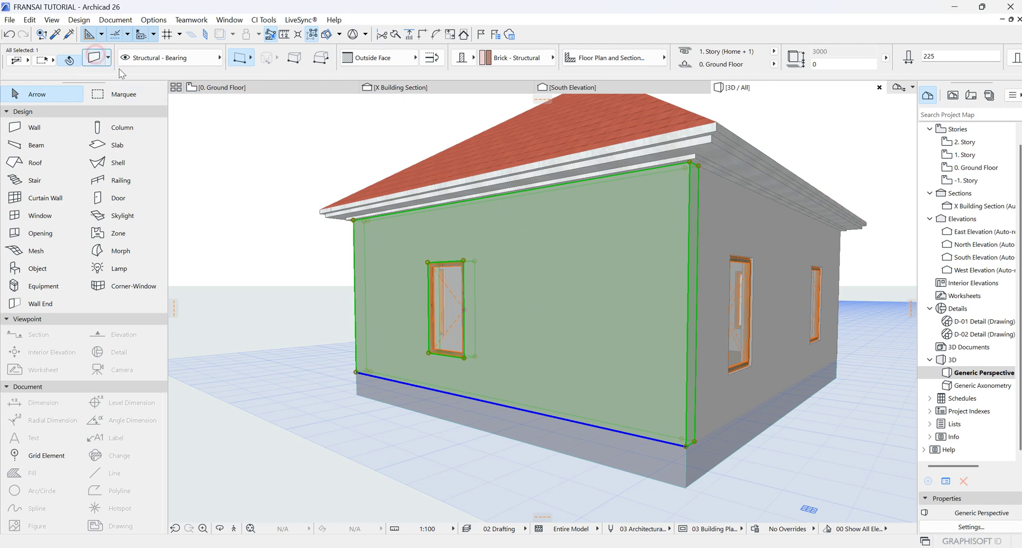
click(96, 59)
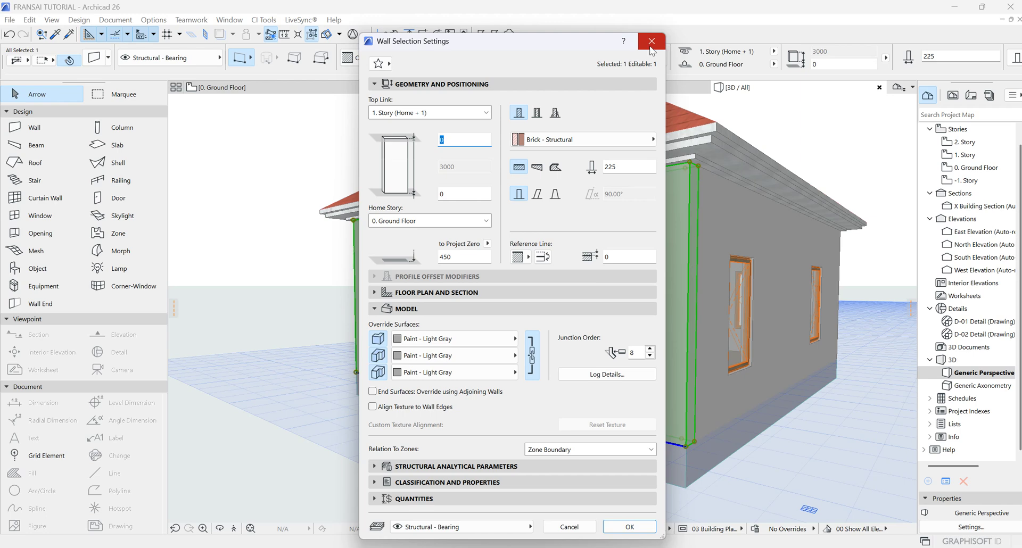
click(555, 112)
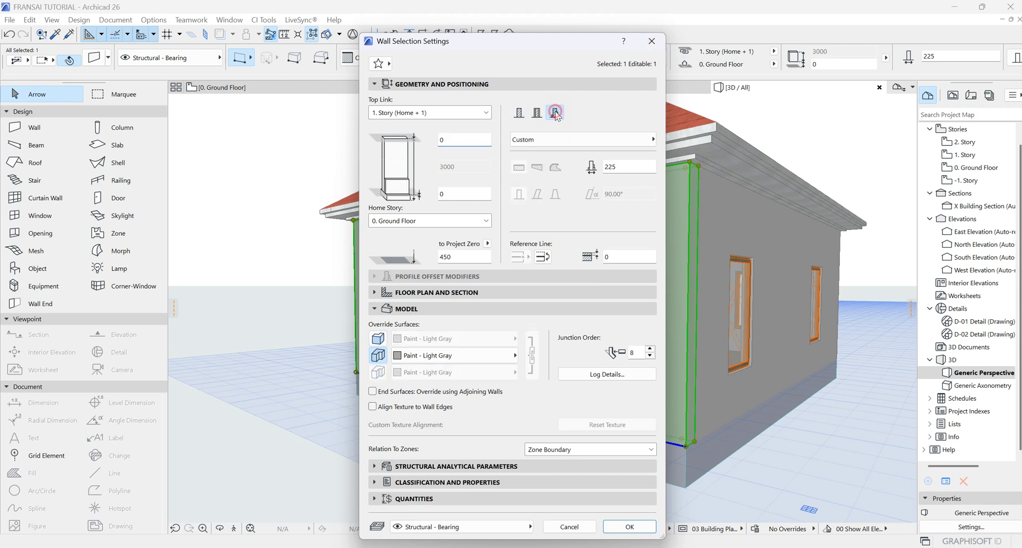
click(651, 140)
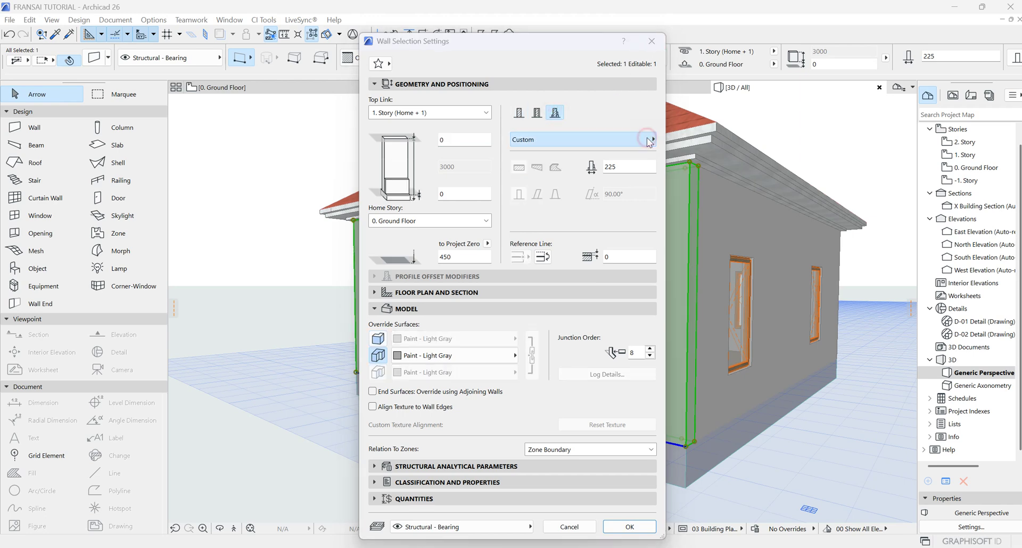
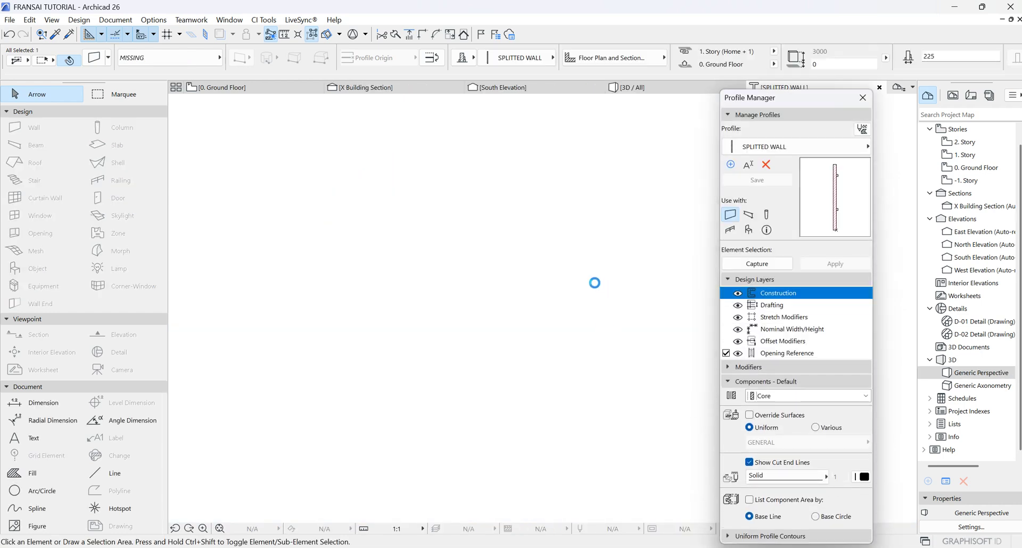
Check the surface overrides of the upper layer, upper projecting block and lower layer in the SPLITTED WALL profile
scroll(532, 253, up, 4)
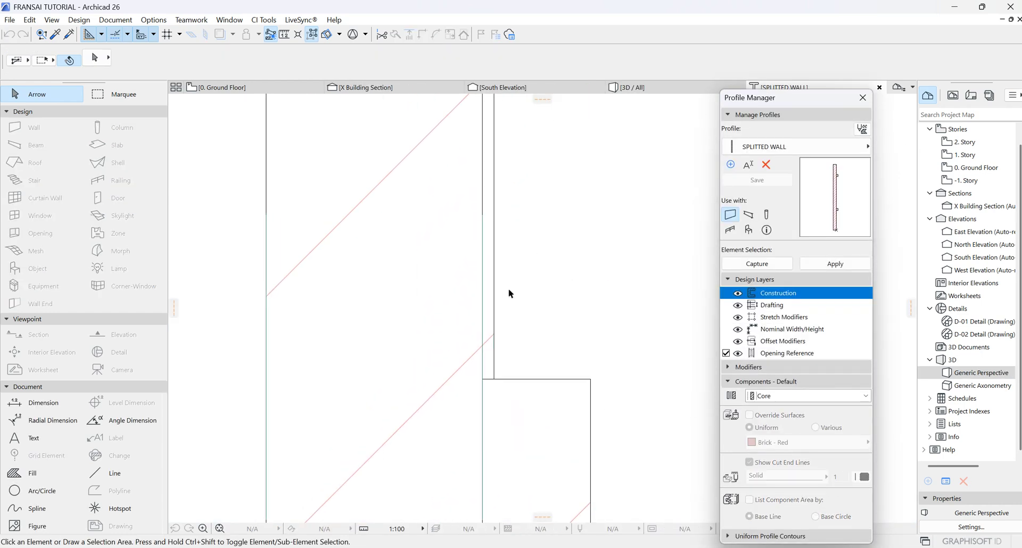
click(495, 298)
scroll(452, 202, down, 2)
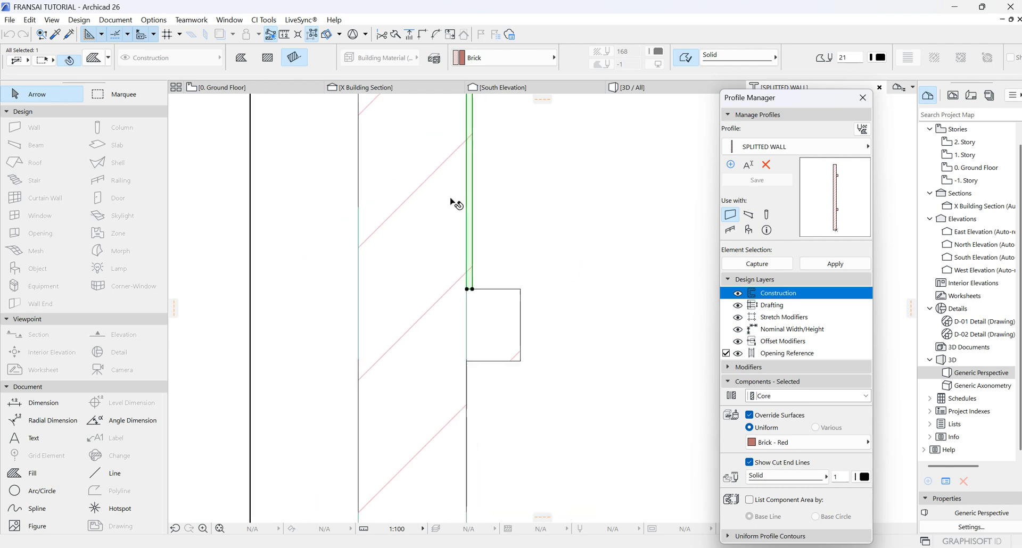
click(495, 320)
scroll(522, 178, down, 4)
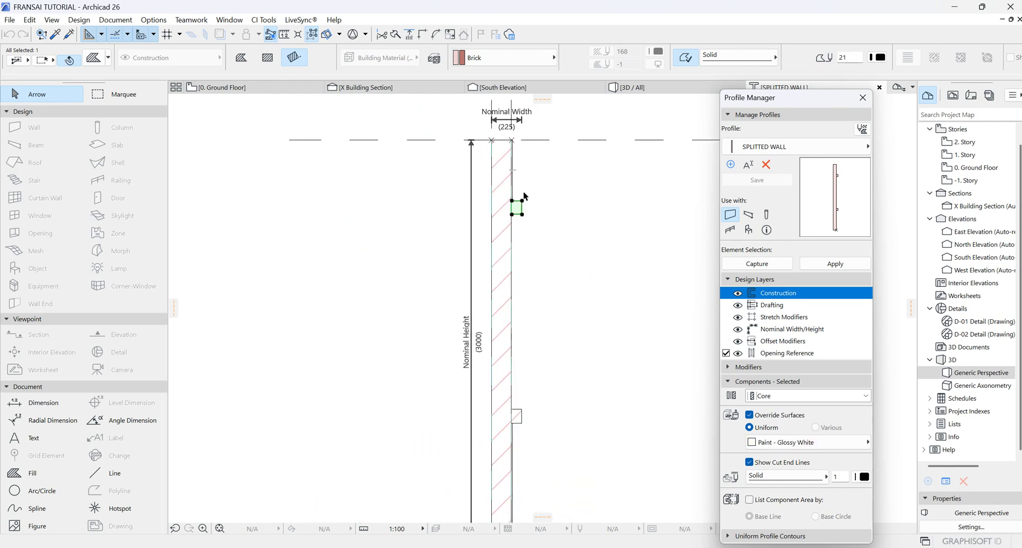
scroll(512, 405, up, 5)
click(512, 369)
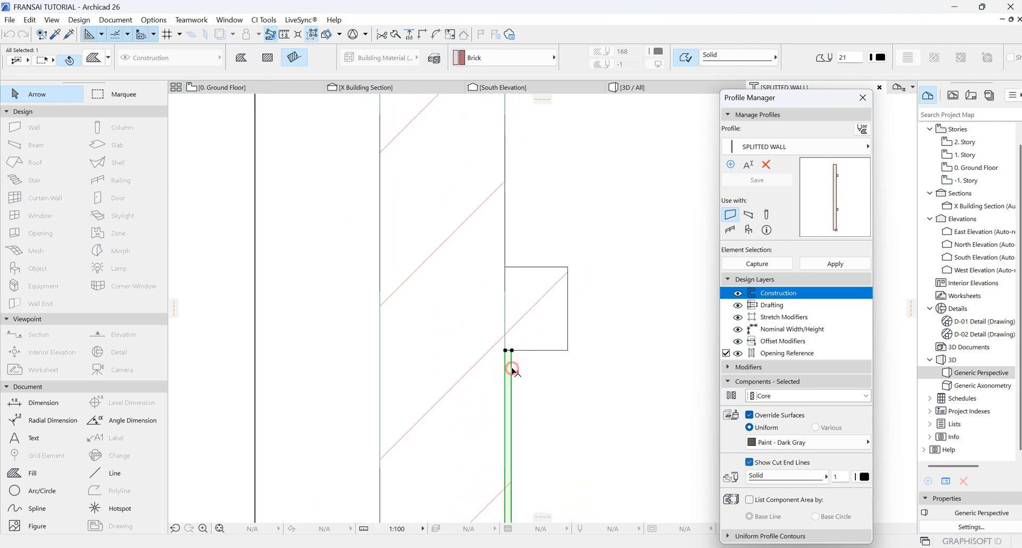
scroll(573, 378, down, 2)
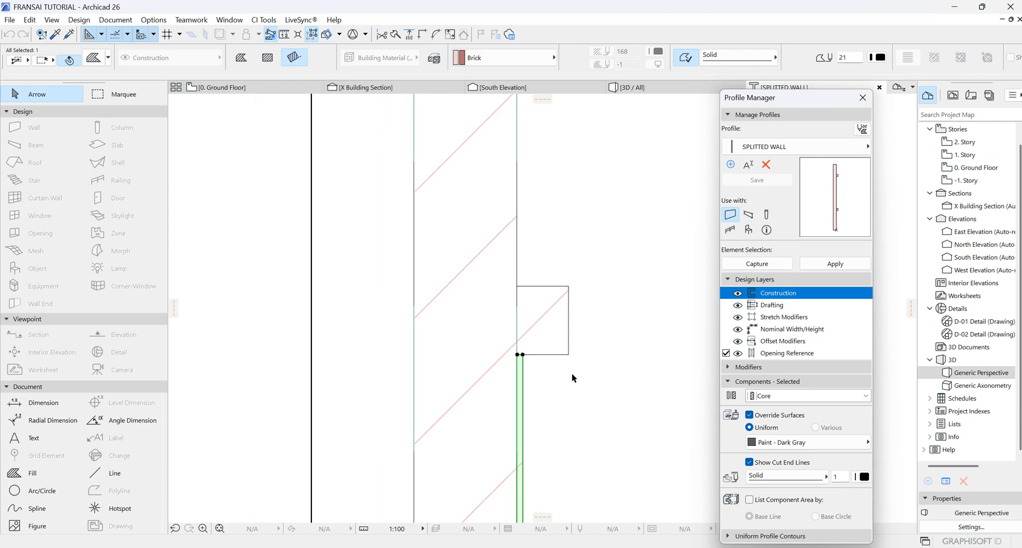
click(591, 225)
Apply the SPLITTED WALL profile to the selected wall and return to the 3D view
click(829, 266)
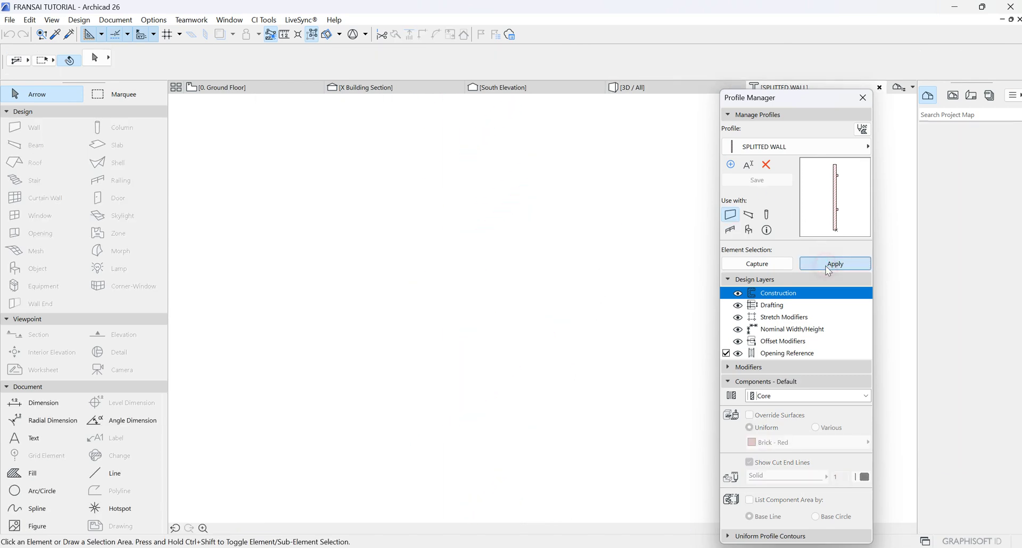
click(643, 89)
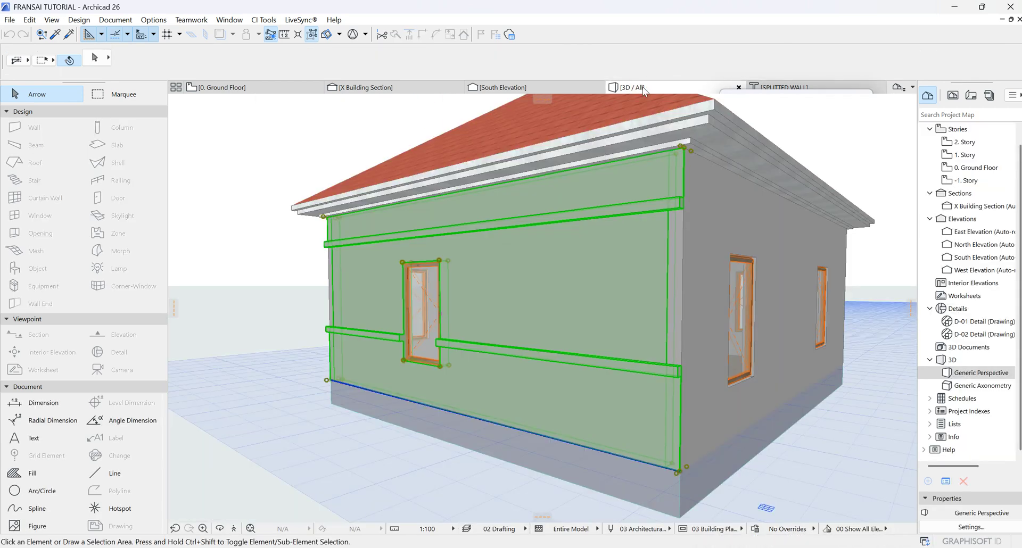
scroll(482, 252, down, 2)
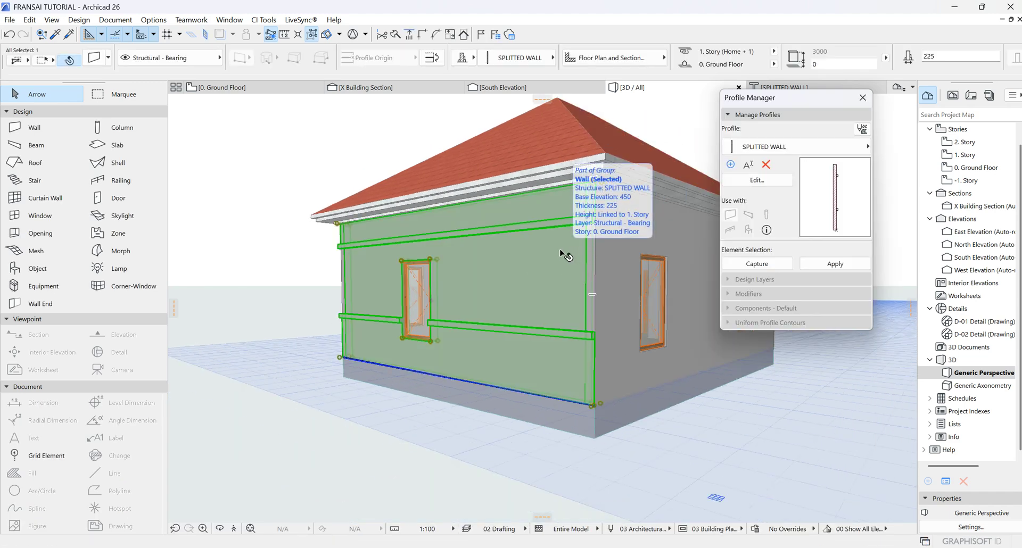
Review the settings of the adjoining 150-thick brick wall
click(646, 226)
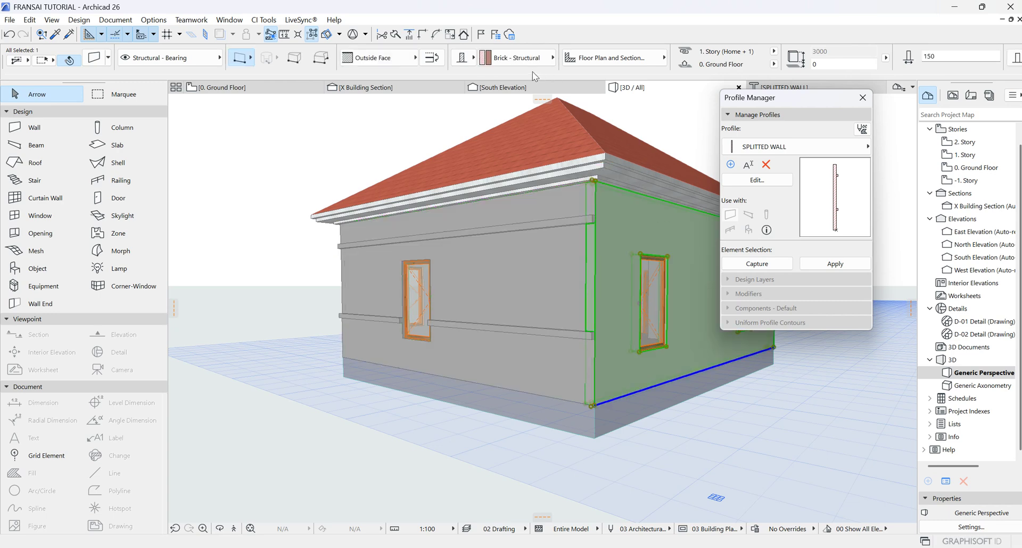
key(ctrl+t)
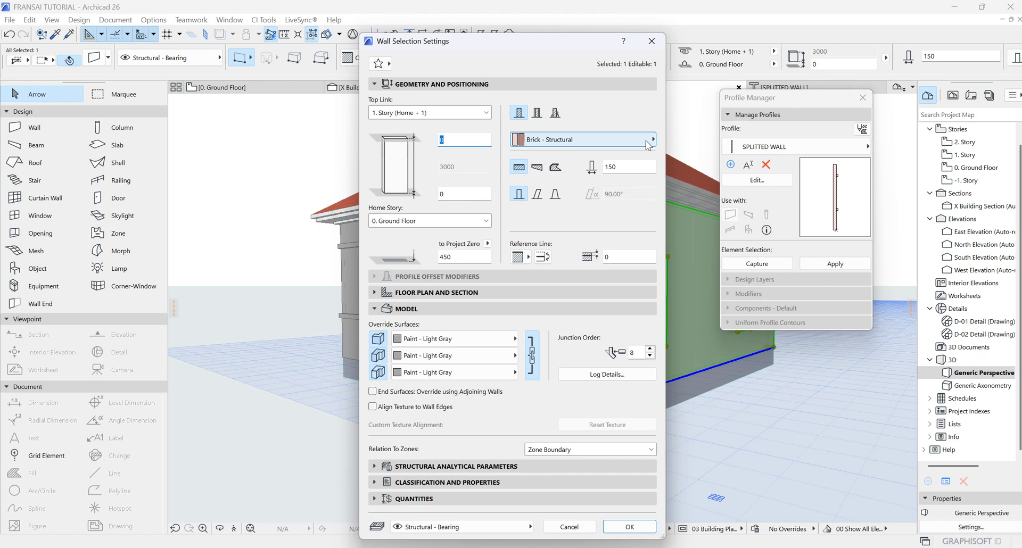
click(630, 527)
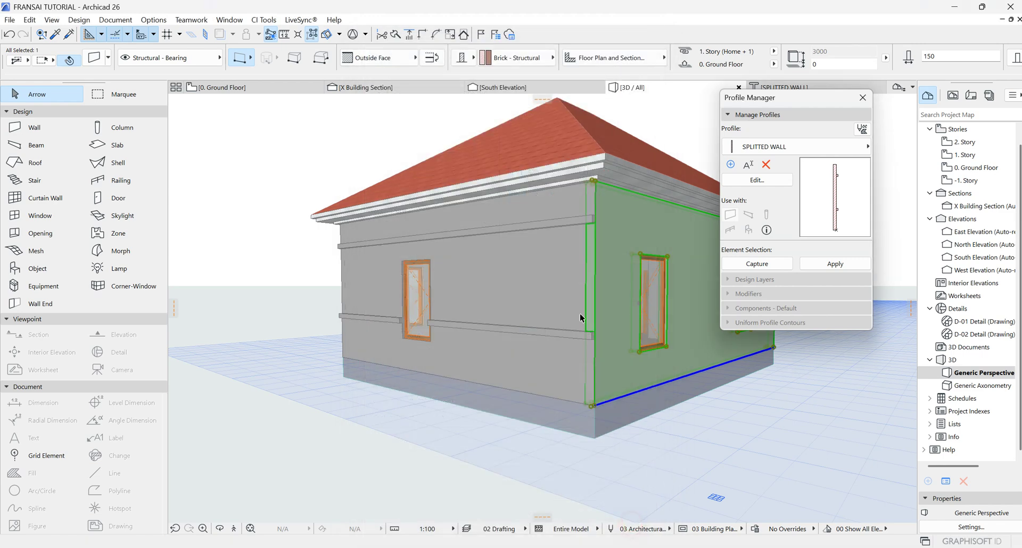
Turn off the outside-face paint override of the SPLITTED WALL wall and recheck its surface settings
click(491, 261)
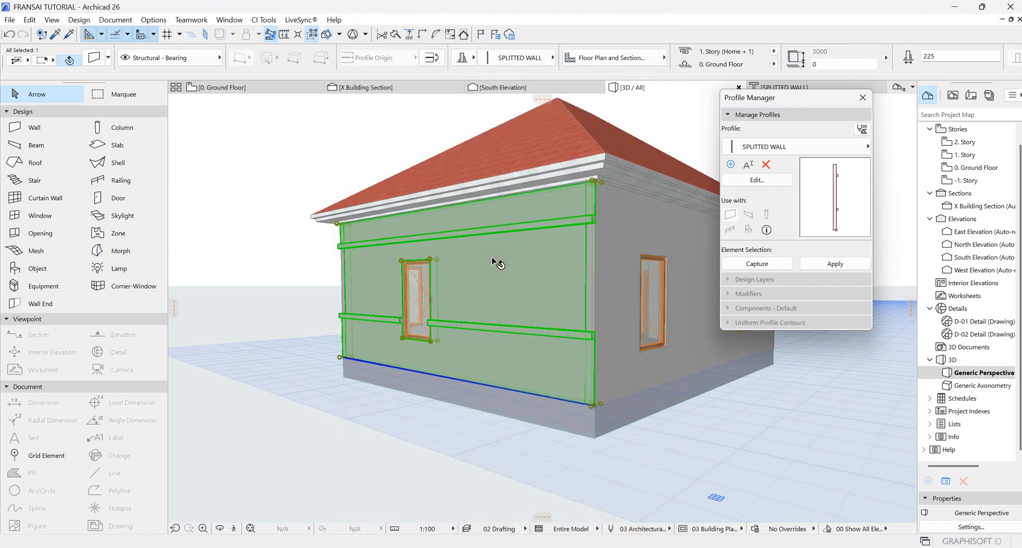
click(94, 61)
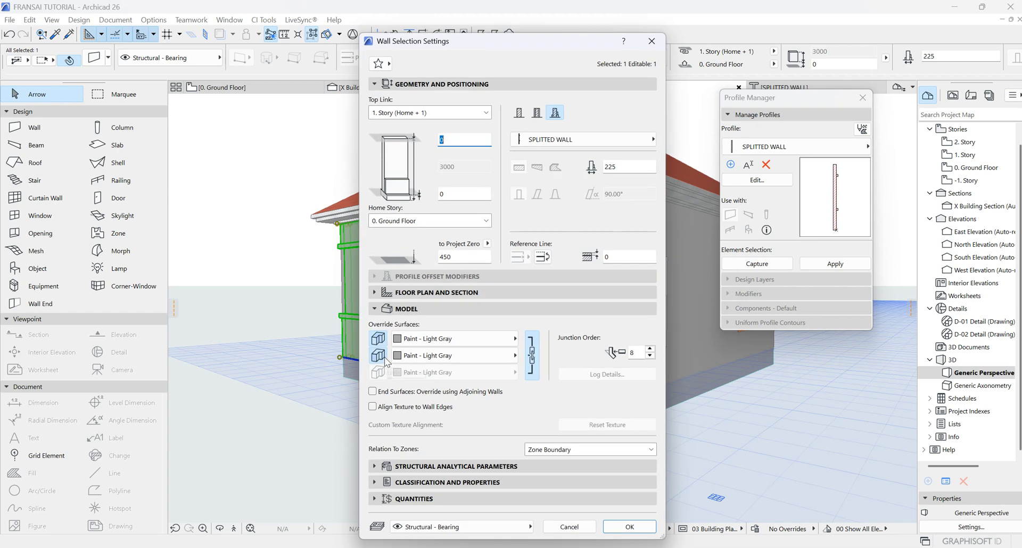
click(378, 339)
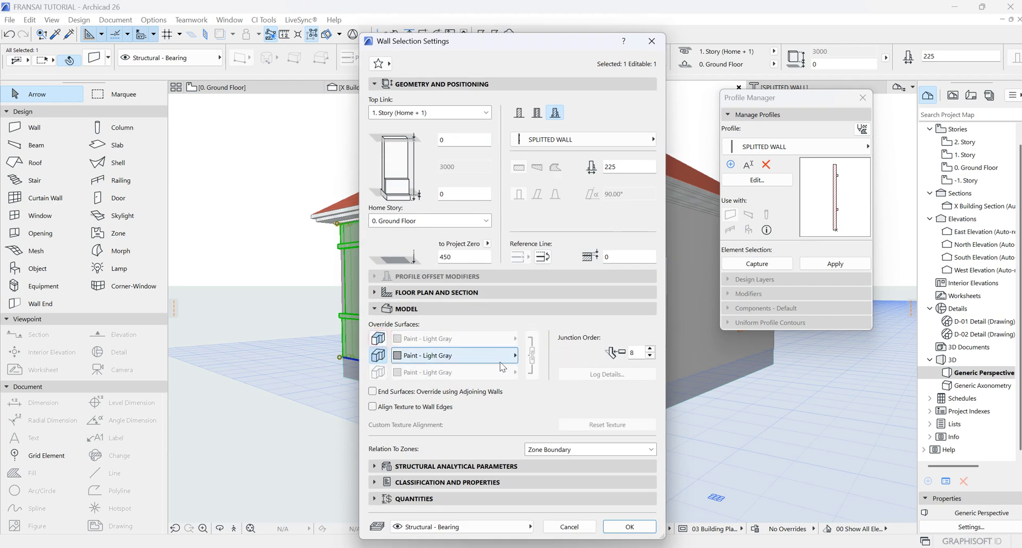
click(616, 530)
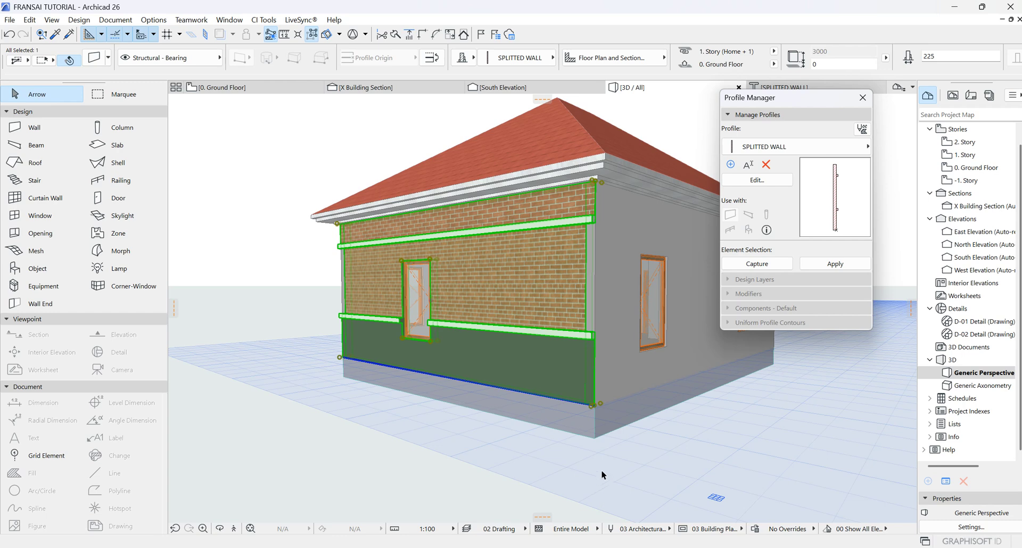
key(ctrl+t)
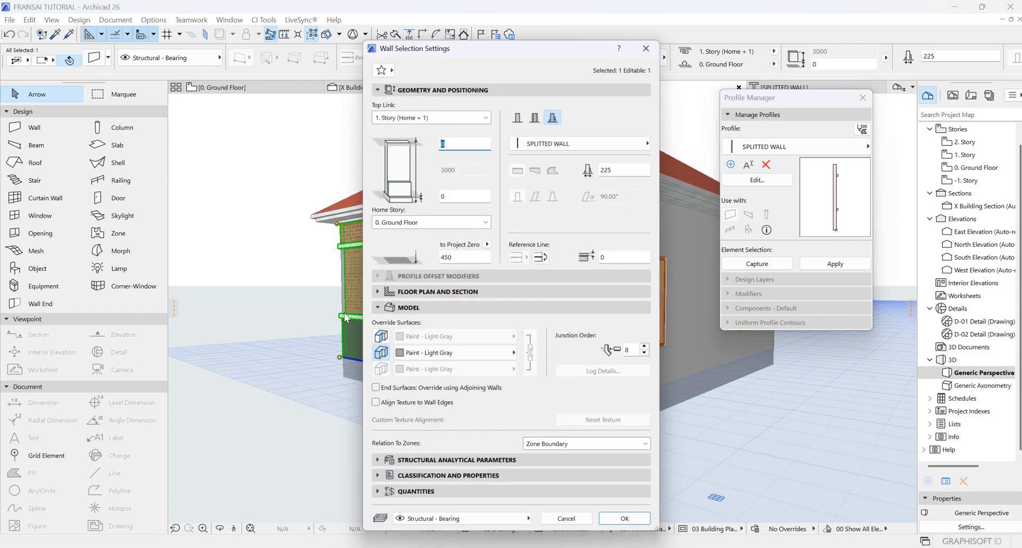
click(622, 528)
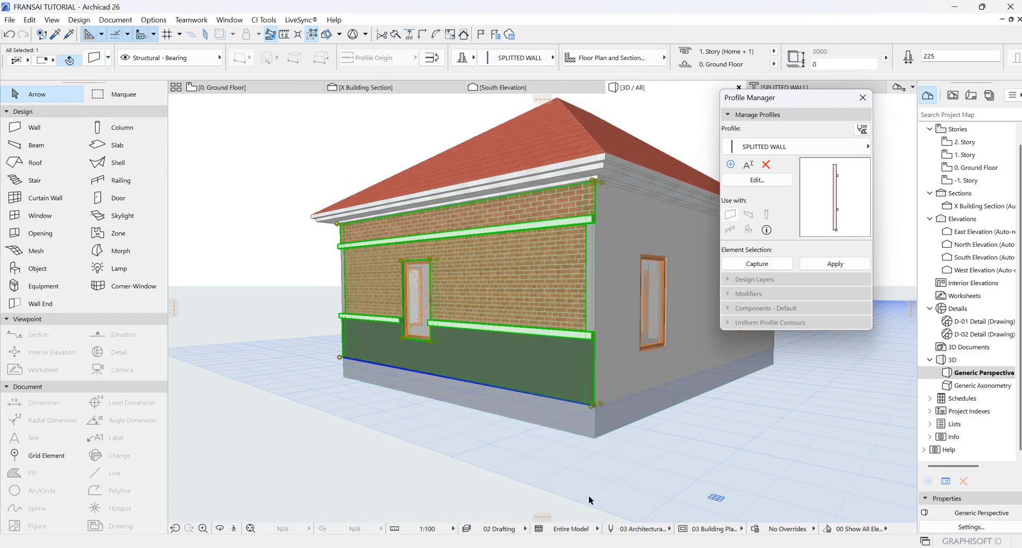
scroll(525, 286, up, 2)
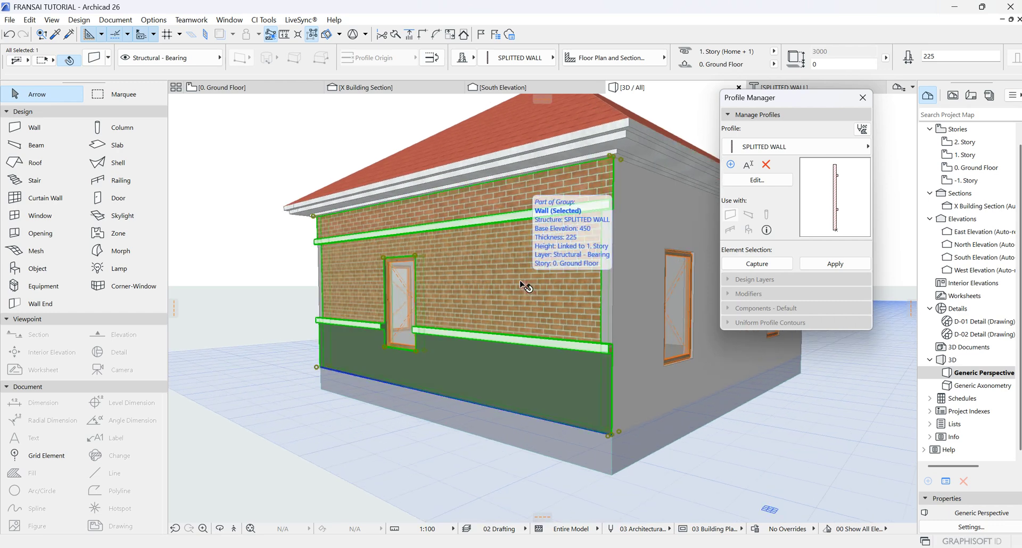
Close the Profile Manager and clear the wall selection in the 3D view
click(652, 285)
scroll(600, 289, down, 3)
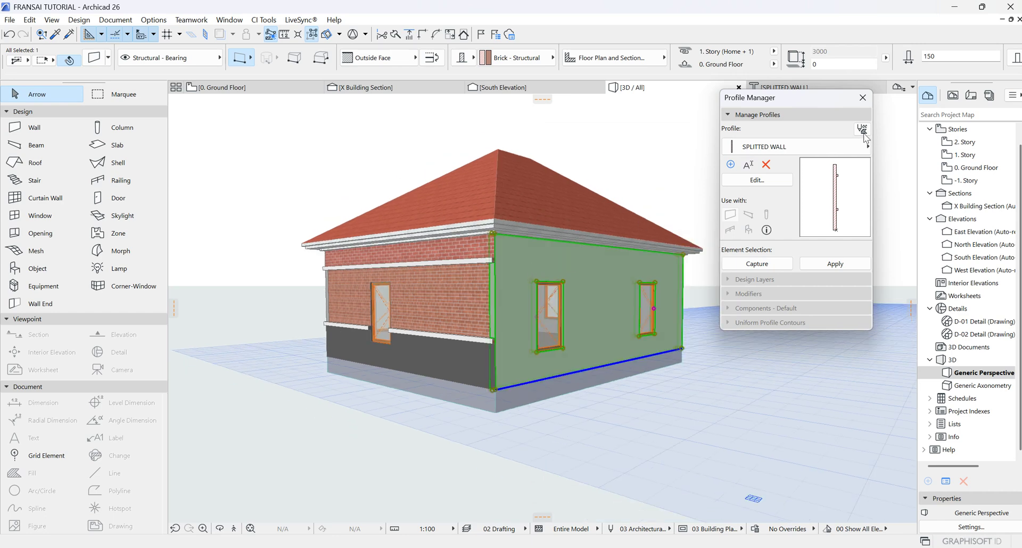
click(863, 98)
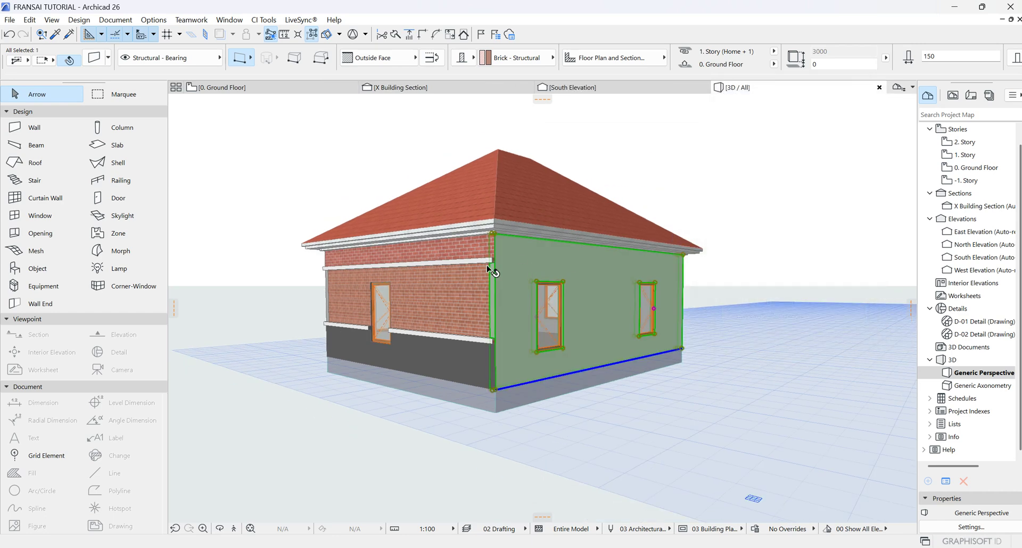
click(448, 287)
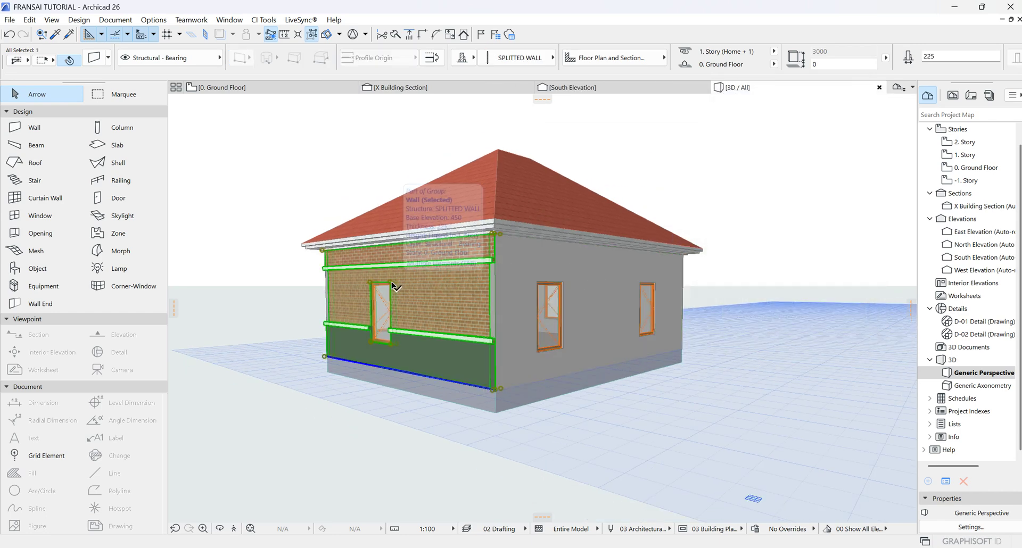
key(Escape)
Pick up an existing wall's parameters on the ground floor plan and draw a matching wall across the open south side
click(296, 89)
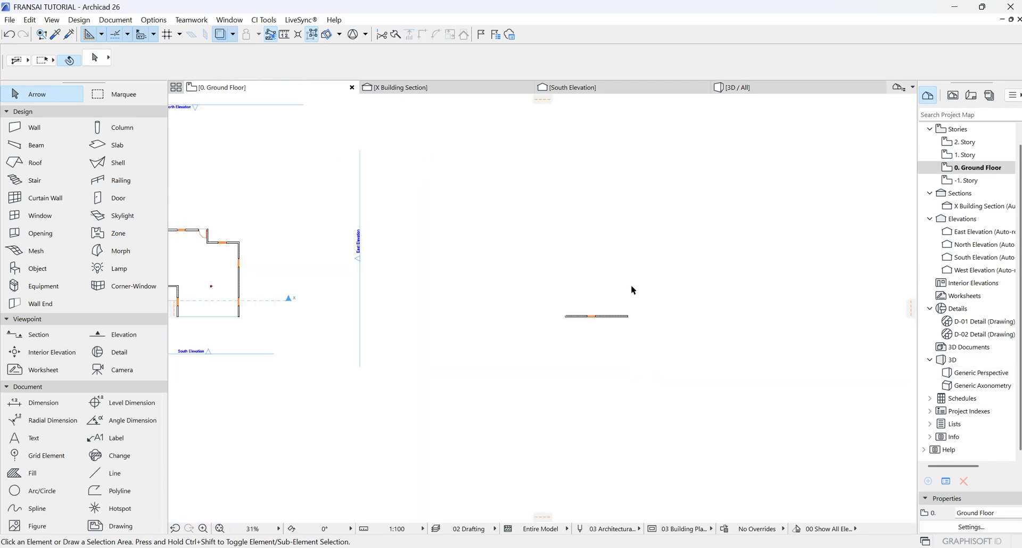
scroll(360, 184, up, 5)
click(56, 34)
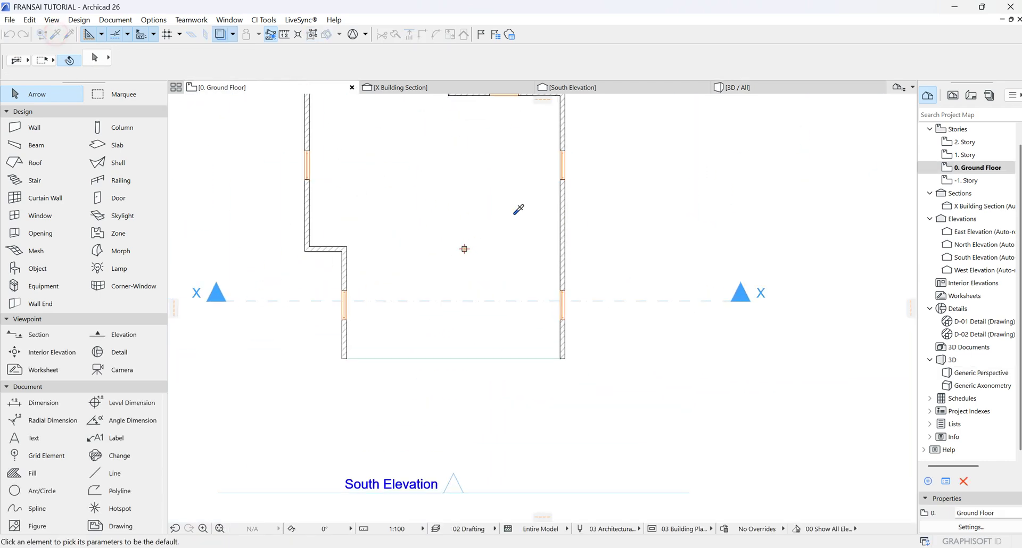
click(344, 356)
click(343, 356)
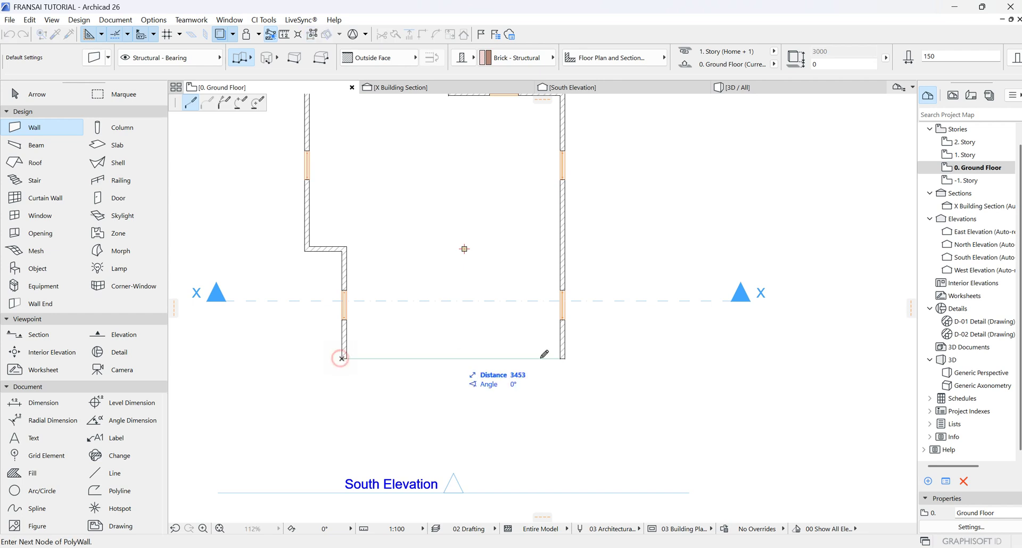
double_click(567, 356)
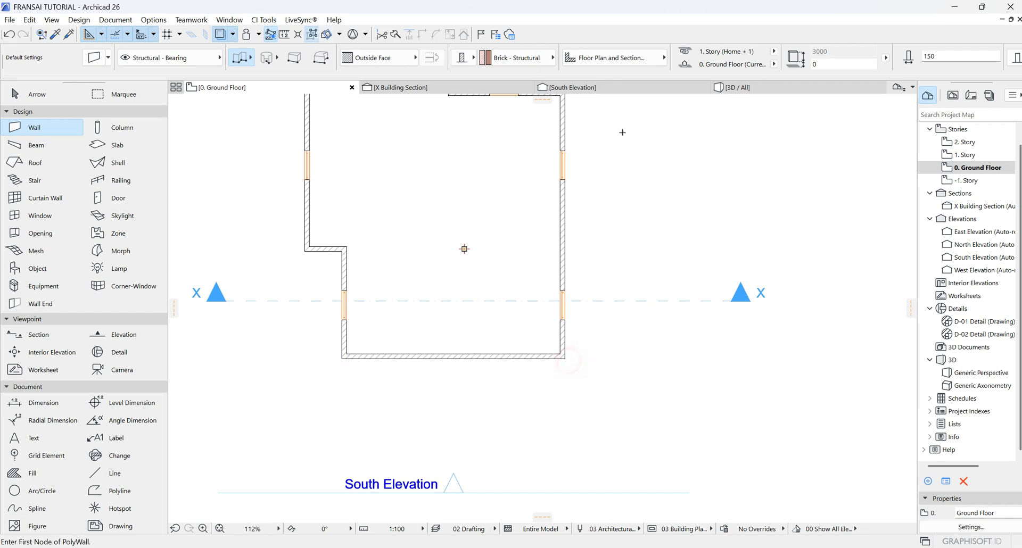
Change the new south wall from Brick - Structural to a Custom complex profile in the 3D view
click(745, 87)
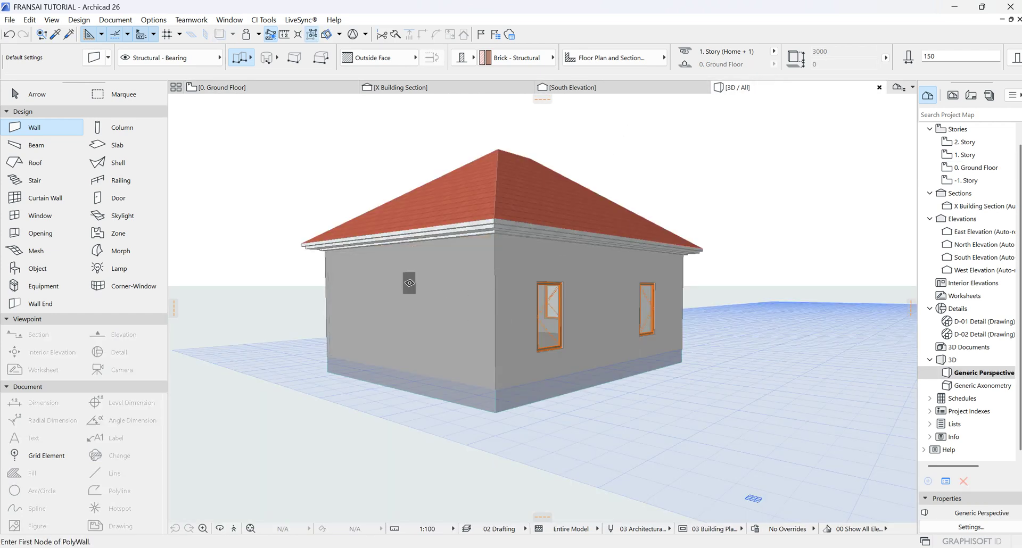
key(Escape)
click(409, 283)
scroll(397, 274, up, 3)
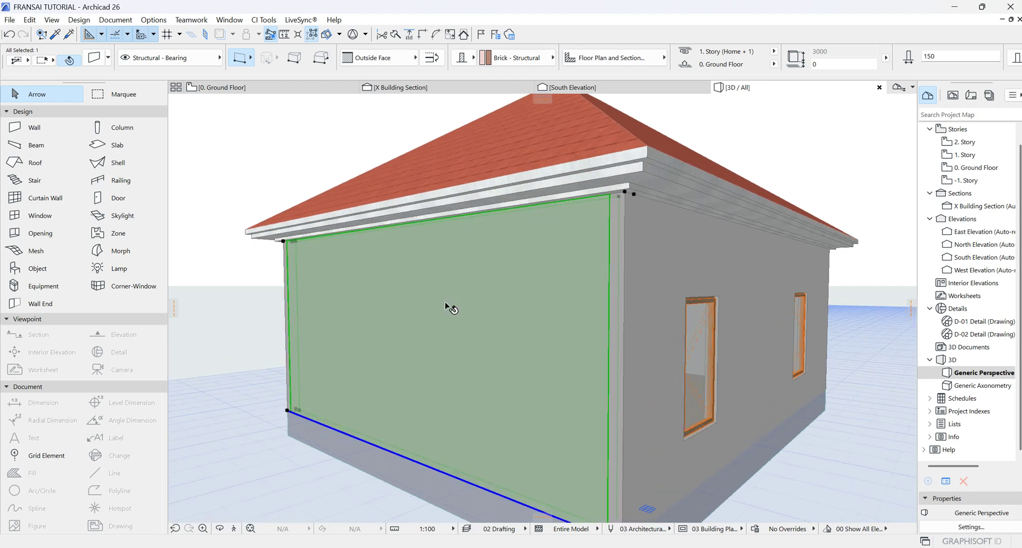
right_click(448, 305)
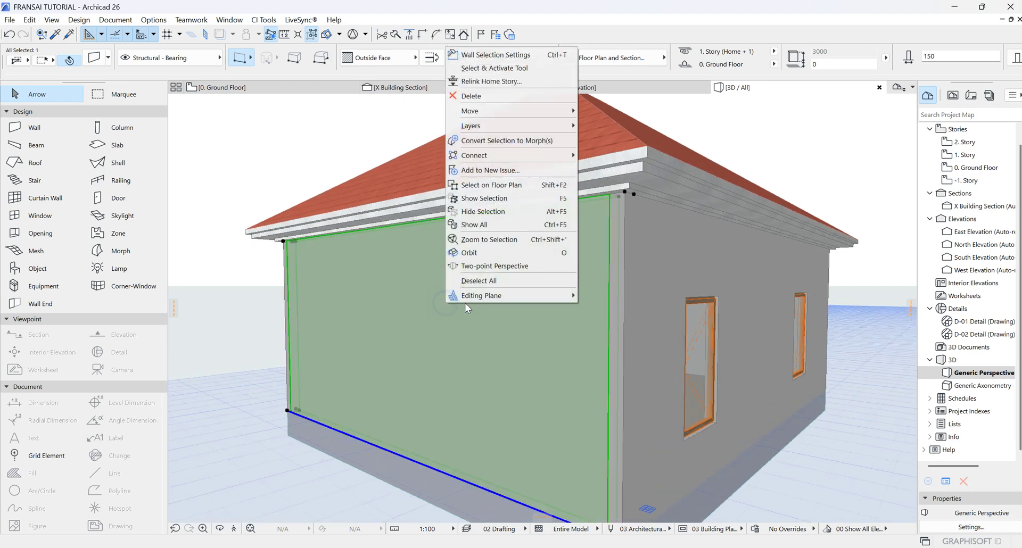
click(393, 282)
click(98, 60)
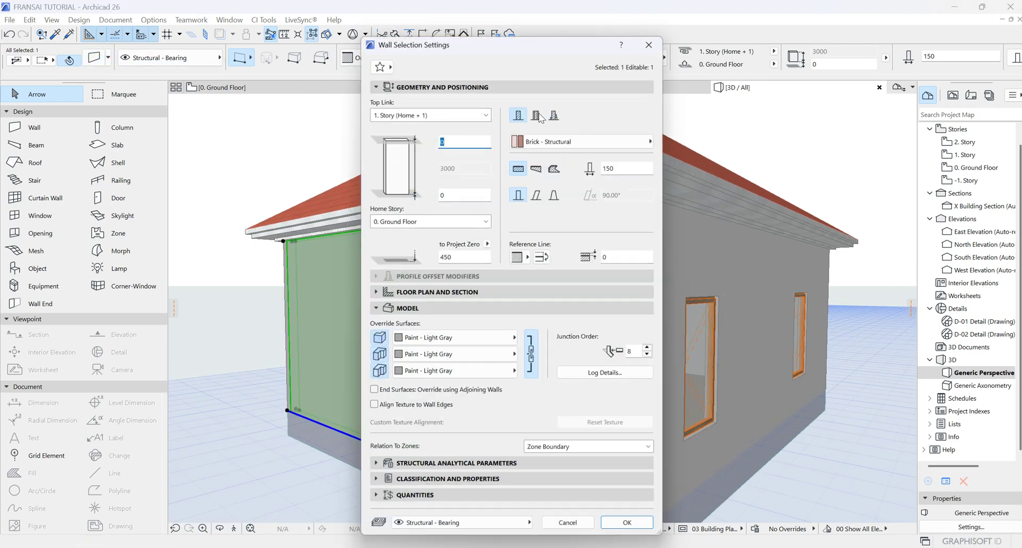
click(555, 113)
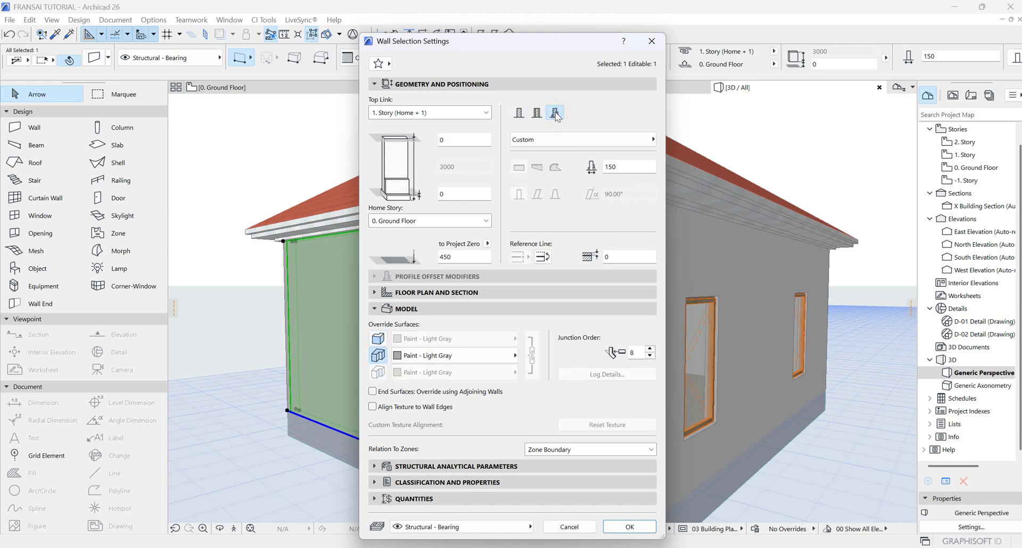
click(629, 528)
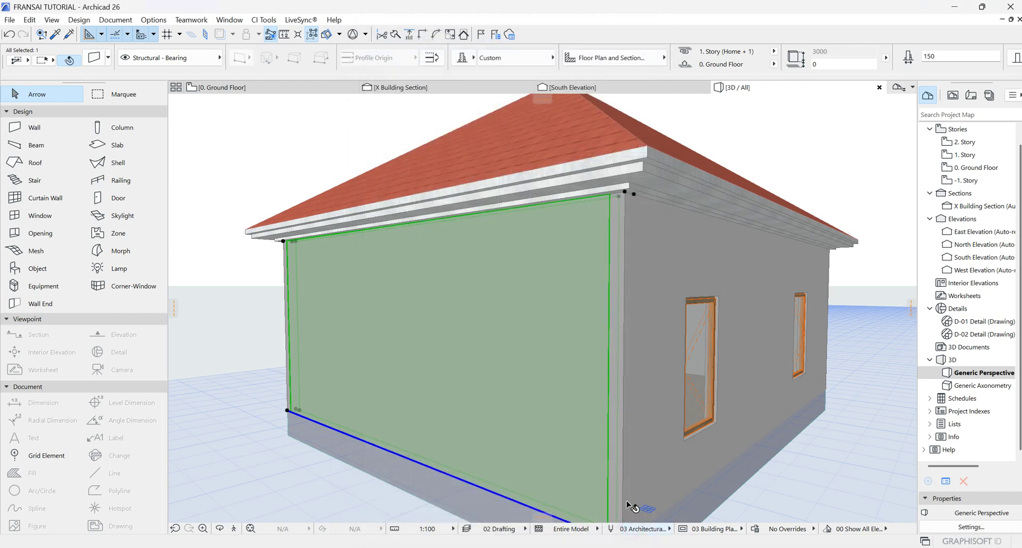
Open the selected wall's custom profile for editing
right_click(395, 269)
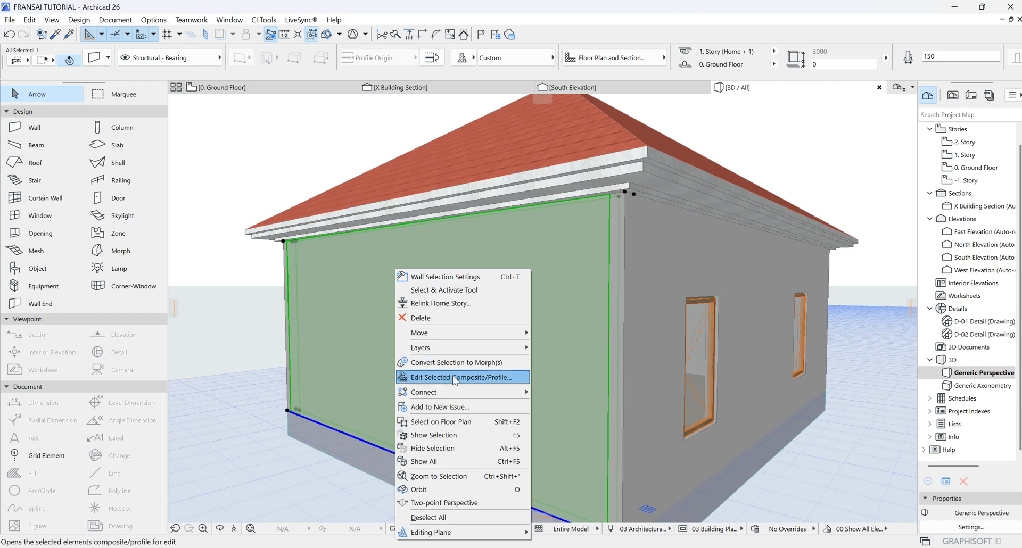
click(456, 378)
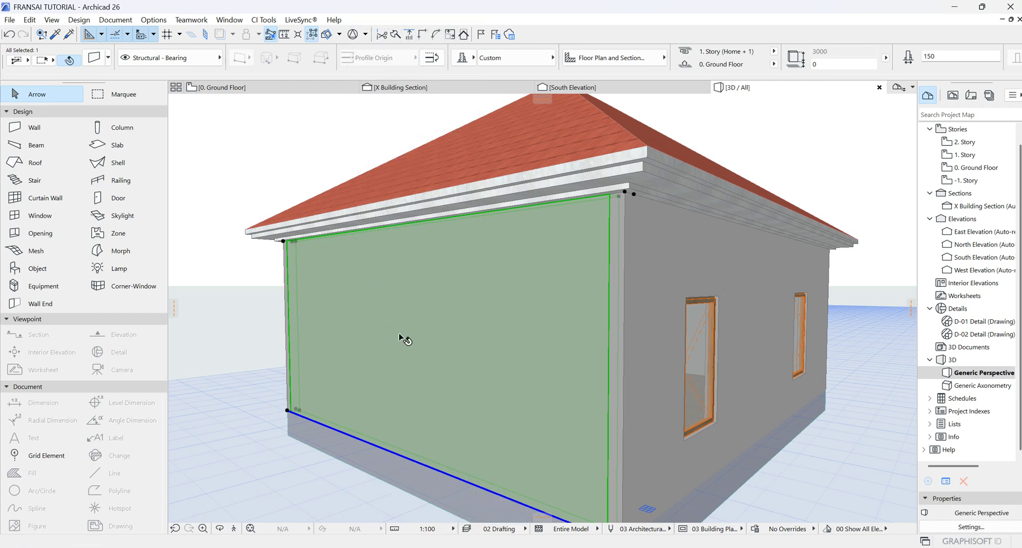
right_click(403, 339)
click(442, 134)
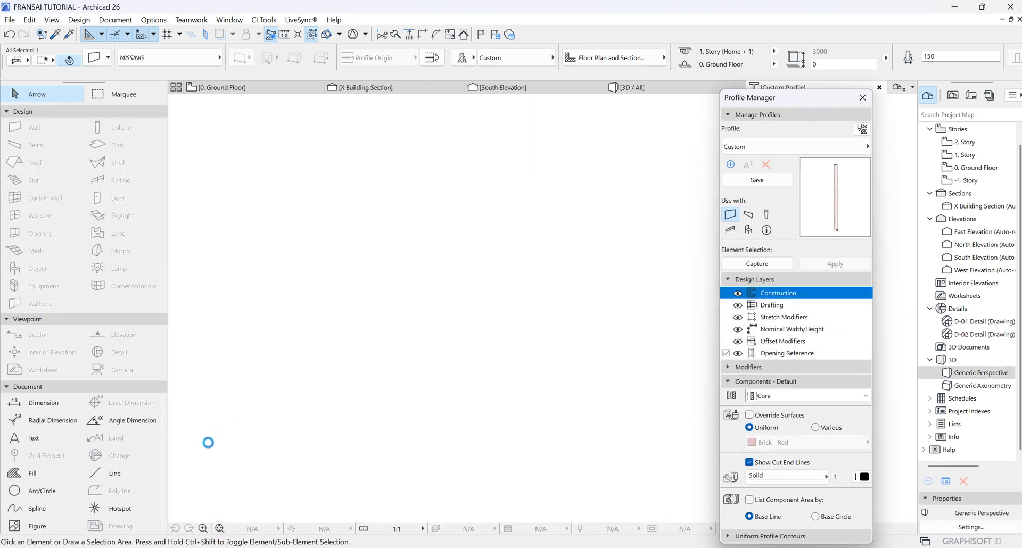
Draw a rectangular fill strip 450 long and about 8 thick down the brick core's outer face from its top corner
click(43, 474)
scroll(531, 203, up, 3)
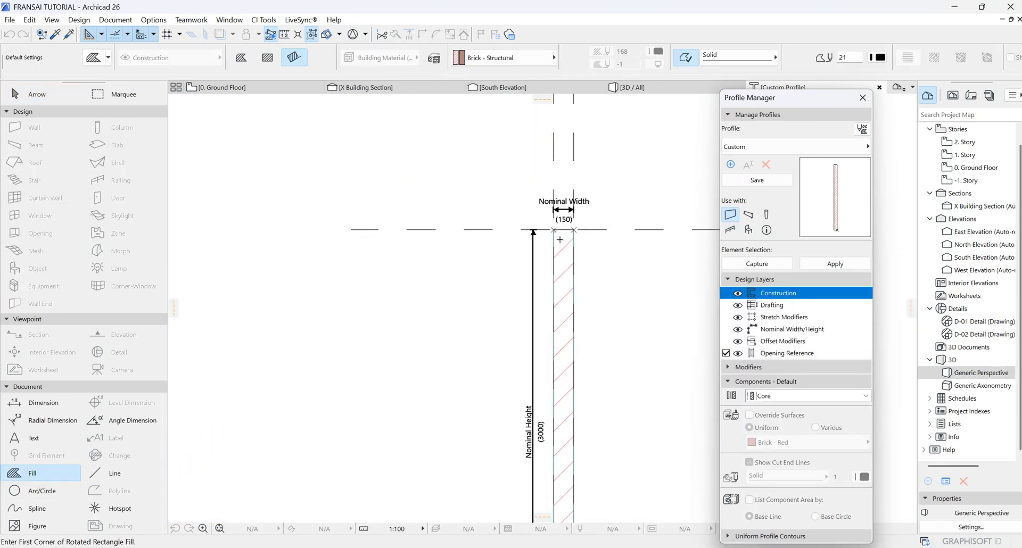
click(579, 226)
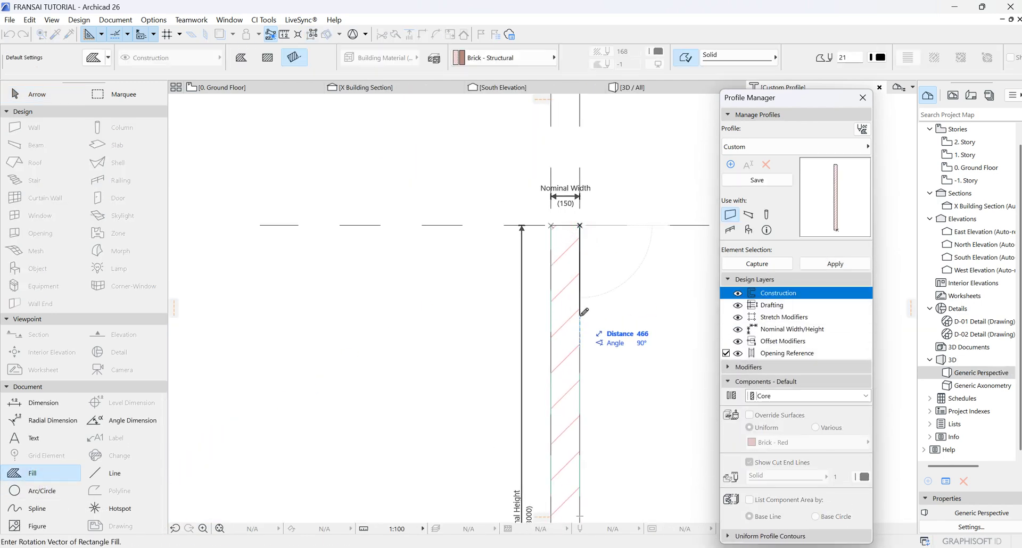
text(450)
key(Return)
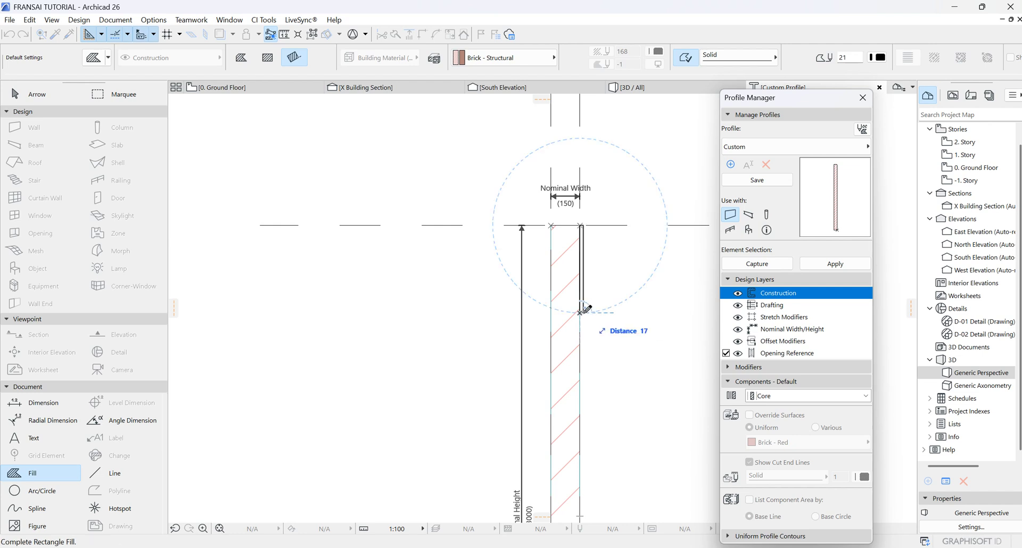
click(582, 313)
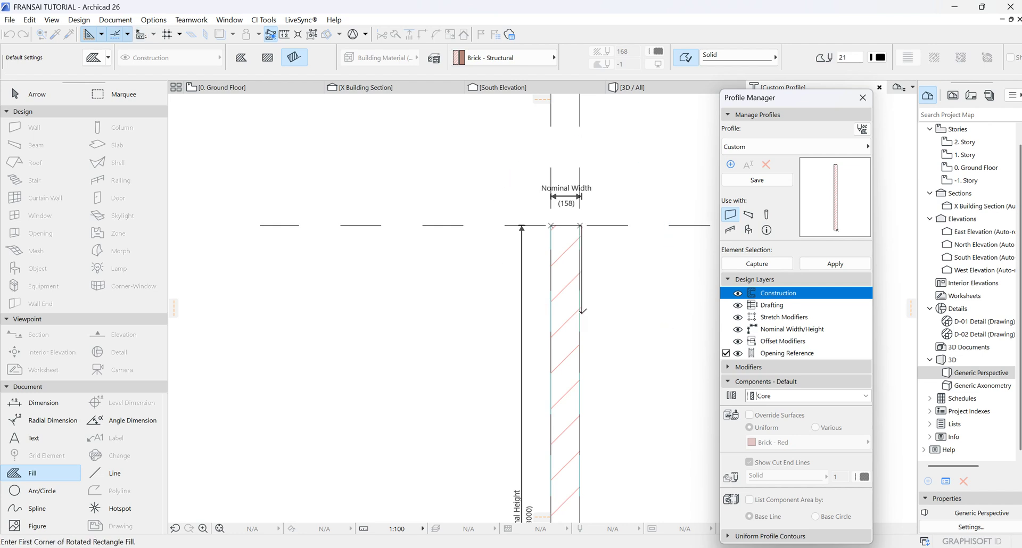
Draw a projecting rectangular fill 75 wide and 100 high on the outer face, starting at the thin strip's lower end
scroll(581, 319, up, 2)
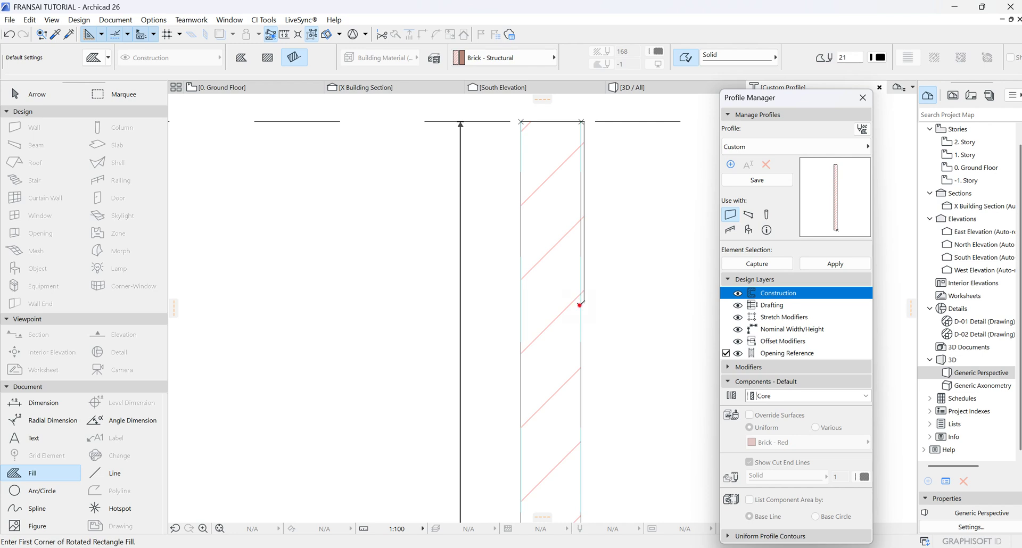
click(581, 303)
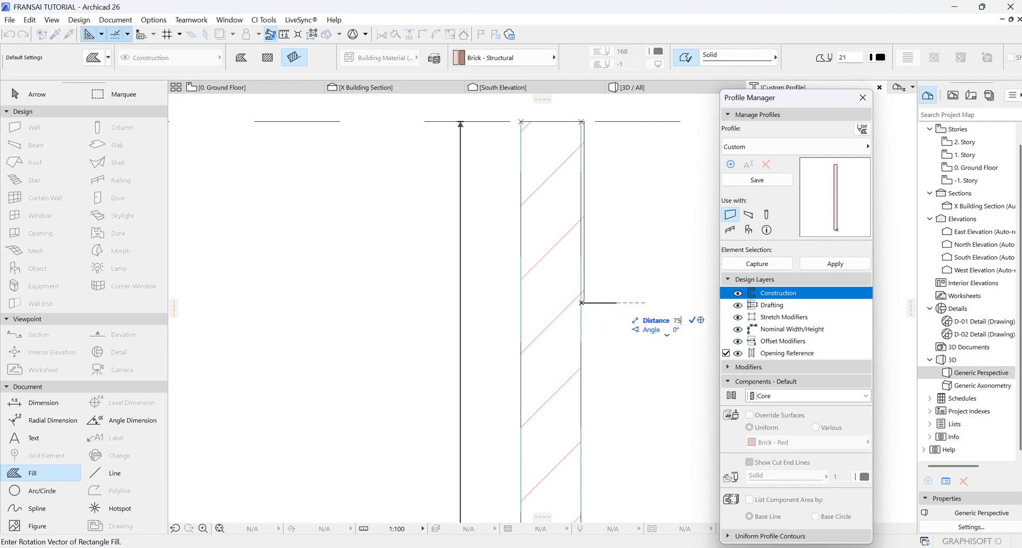
text(75)
key(Return)
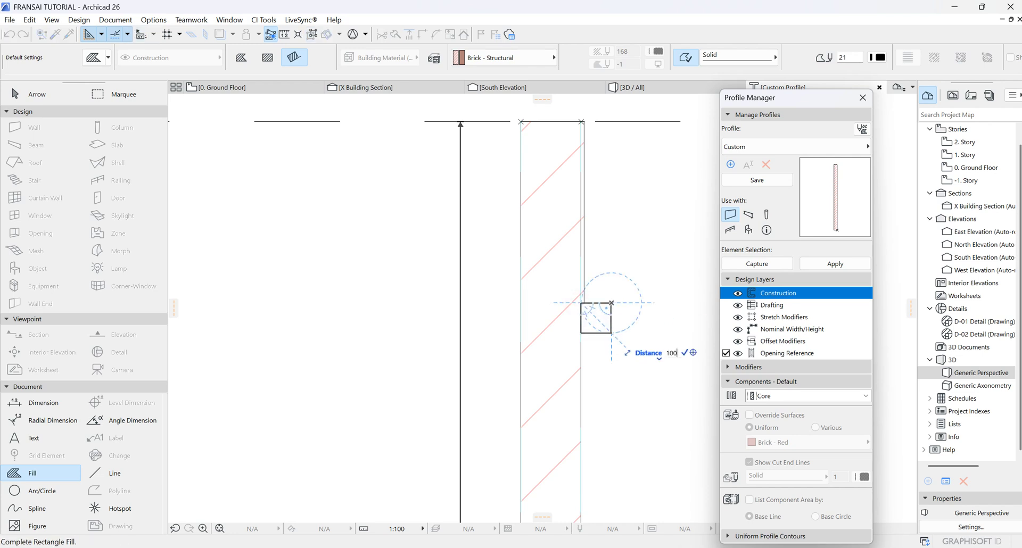
text(100)
key(Return)
key(Escape)
Override the projecting block's surfaces with Paint - Glossy White
click(608, 325)
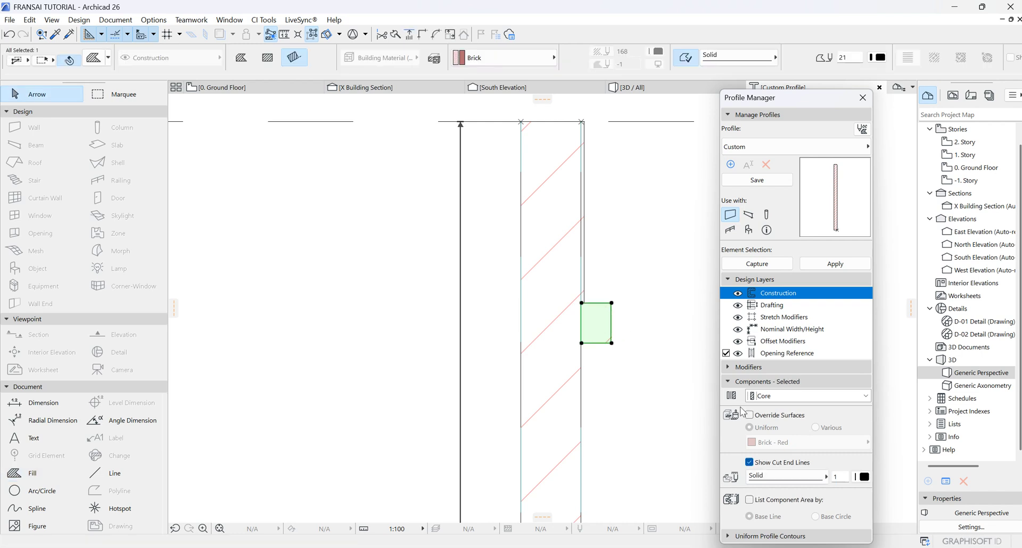
click(755, 416)
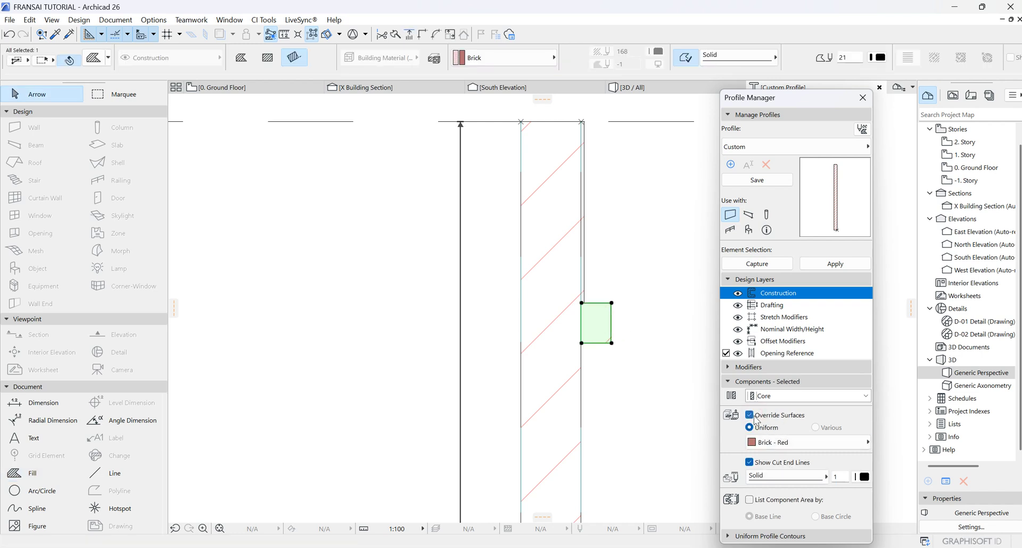
click(782, 443)
scroll(594, 431, down, 5)
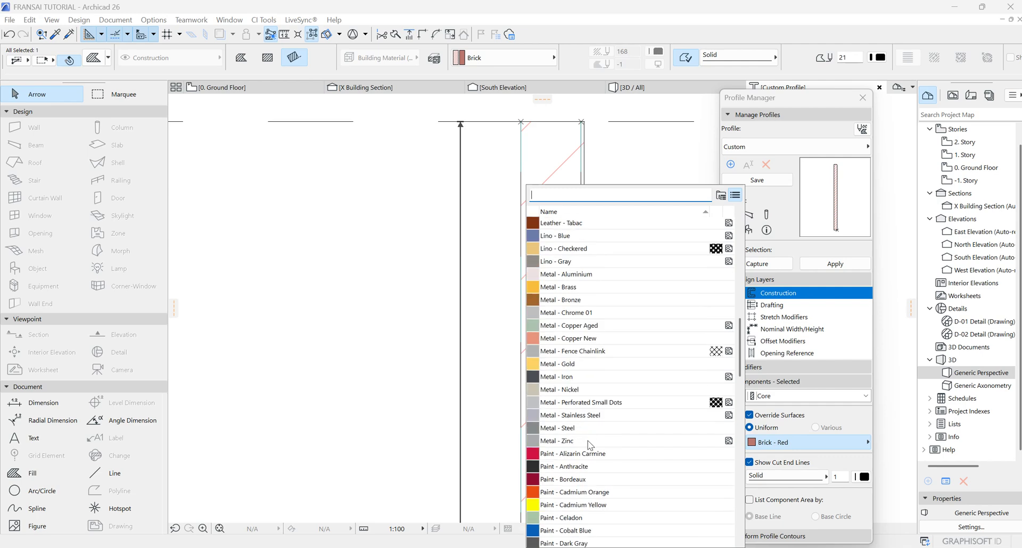
scroll(590, 445, down, 5)
click(566, 375)
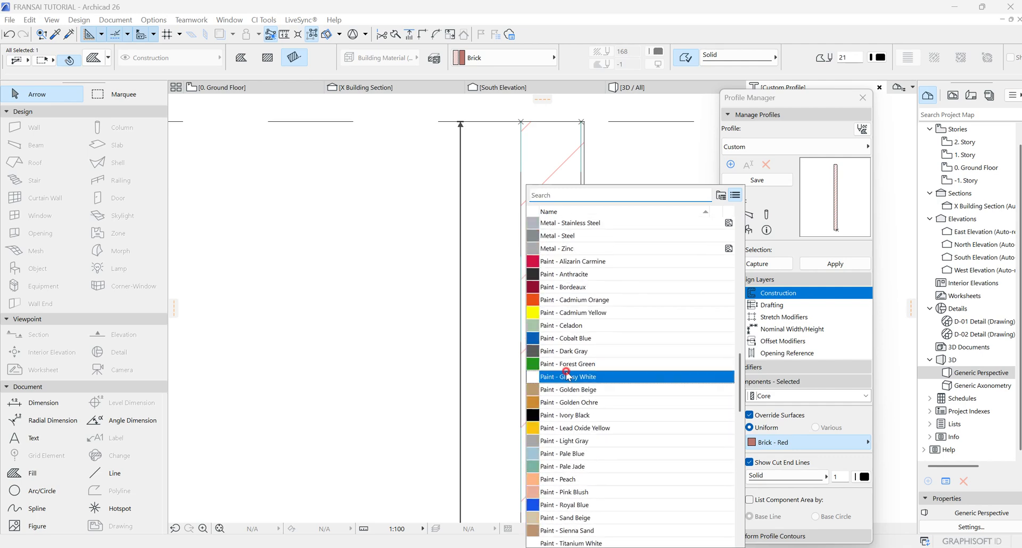
scroll(591, 299, up, 5)
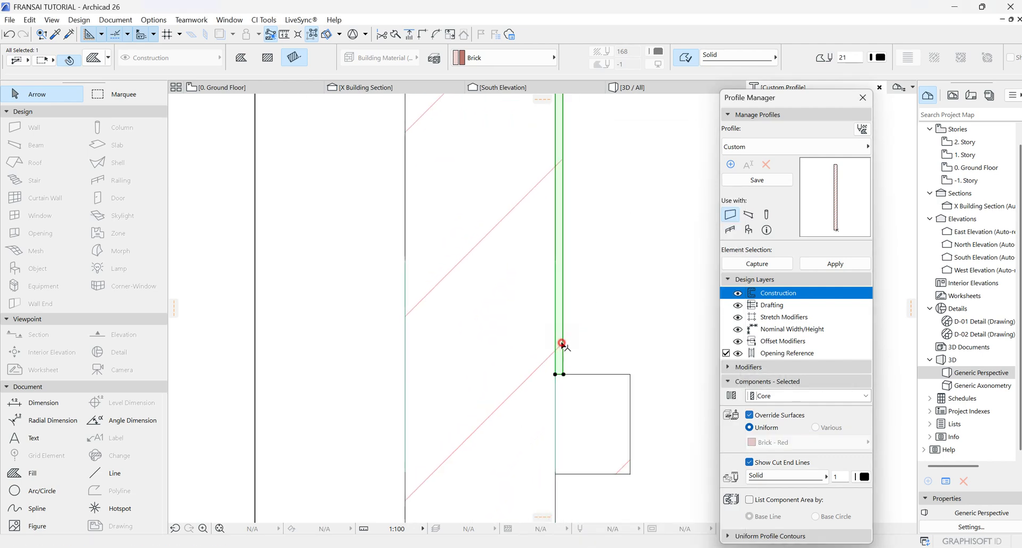
Place a copy of the thin outer strip lower down the brick core's outer face, near the wall's base
click(626, 320)
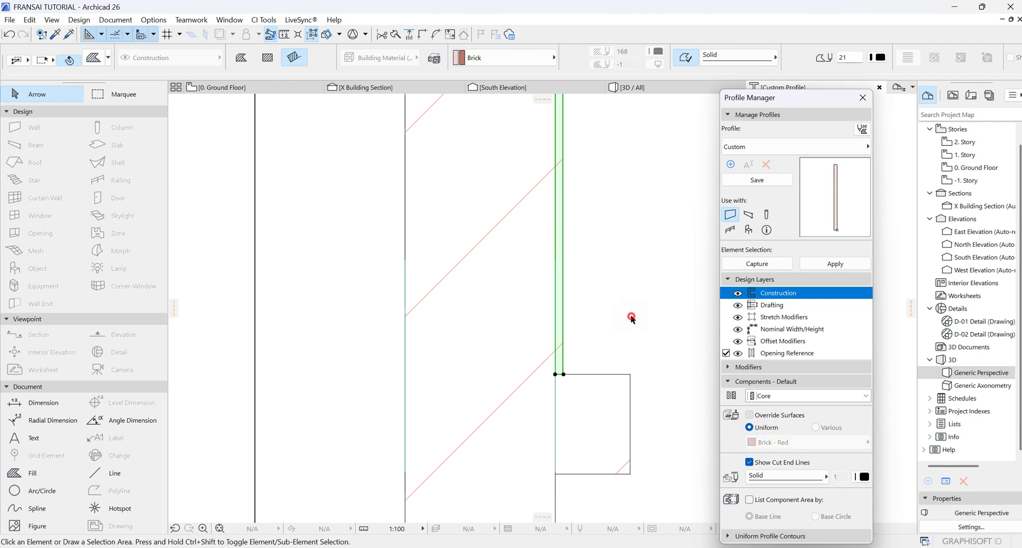
scroll(497, 228, down, 5)
scroll(500, 239, up, 5)
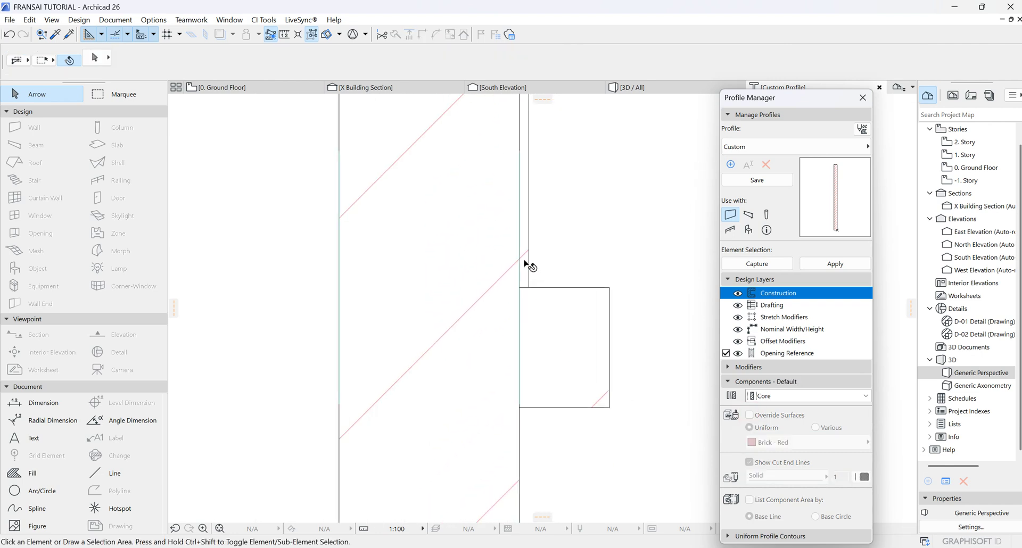
click(528, 269)
right_click(527, 267)
mouse_move(590, 357)
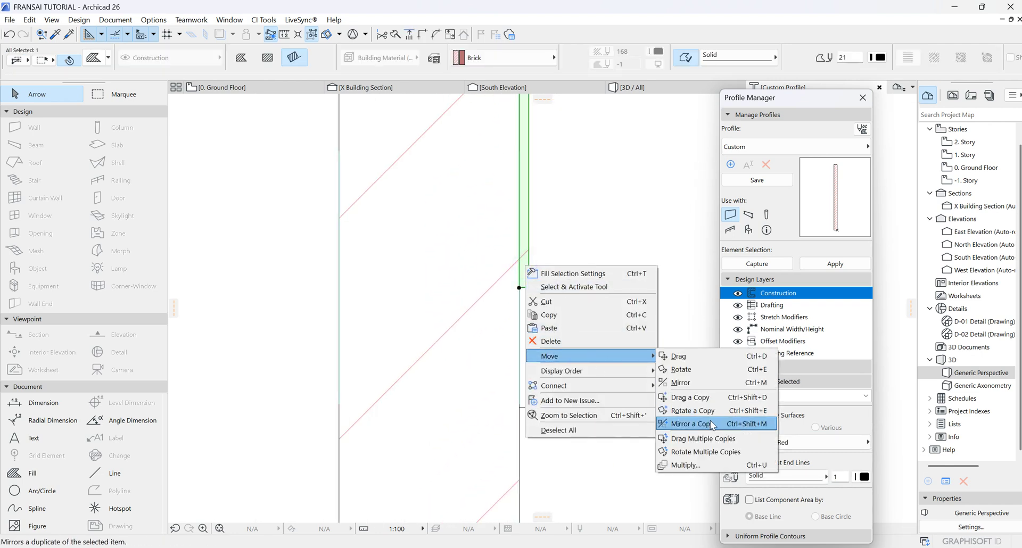
click(692, 397)
scroll(578, 164, down, 3)
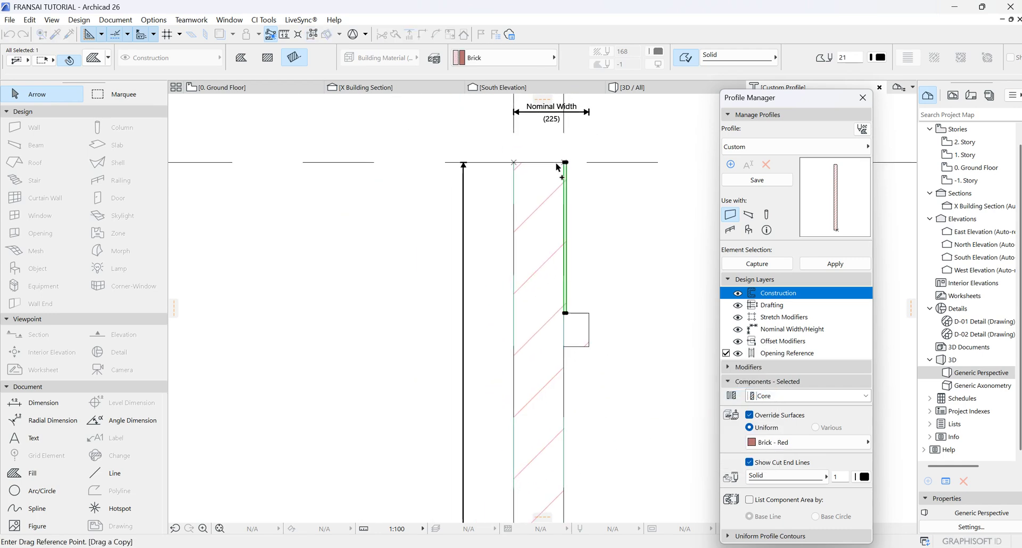
scroll(575, 165, down, 2)
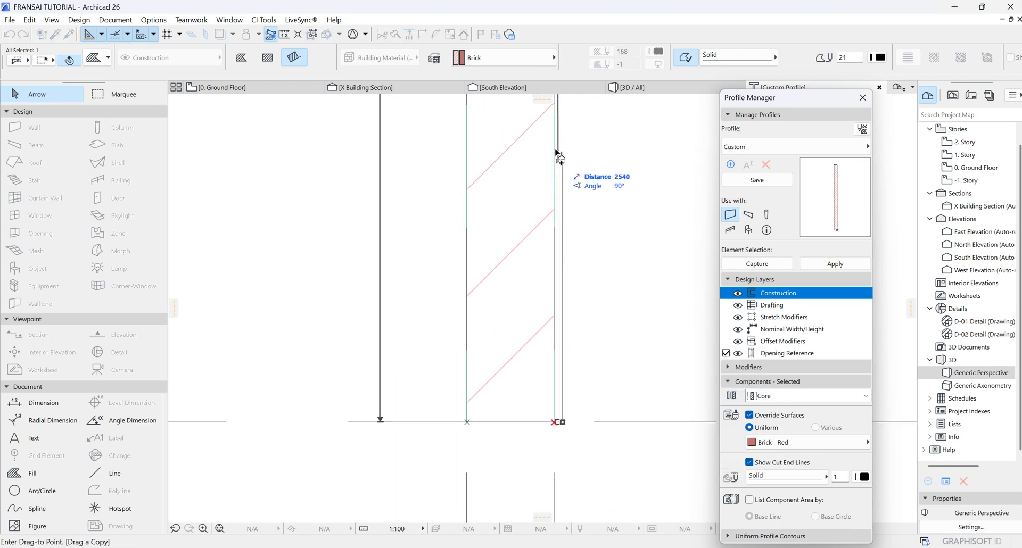
click(558, 145)
Move the copied thin strip down so its lower inner corner meets the core's bottom outer corner
scroll(559, 405, up, 2)
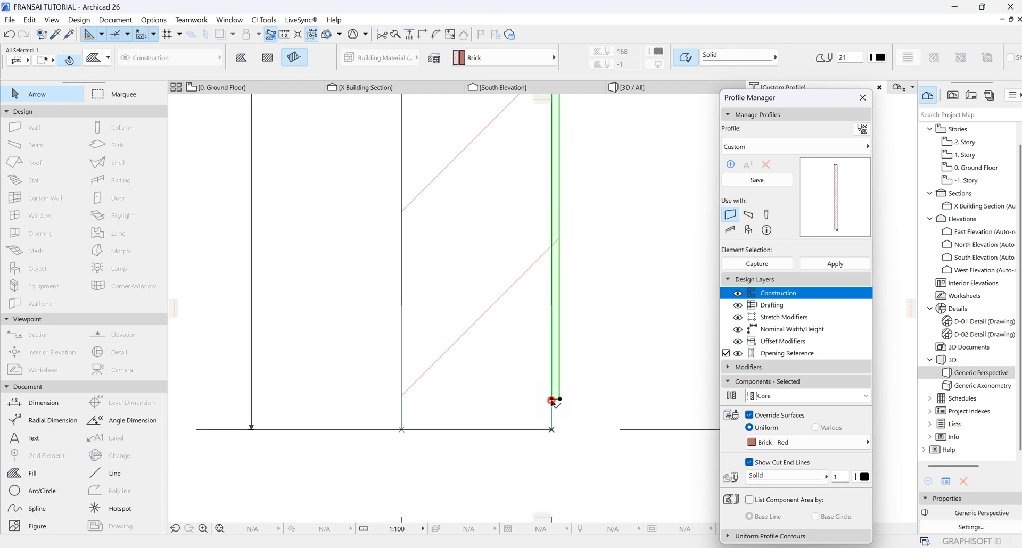
click(554, 402)
click(551, 429)
Offset the lower strip's top edge upward by 300
scroll(535, 457, down, 2)
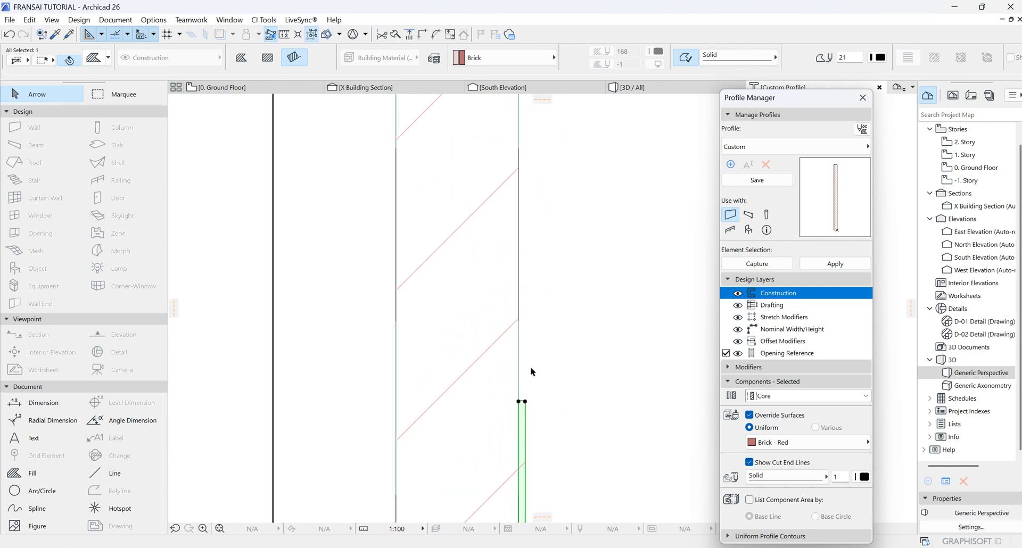
scroll(531, 368, up, 3)
click(506, 476)
scroll(511, 373, down, 3)
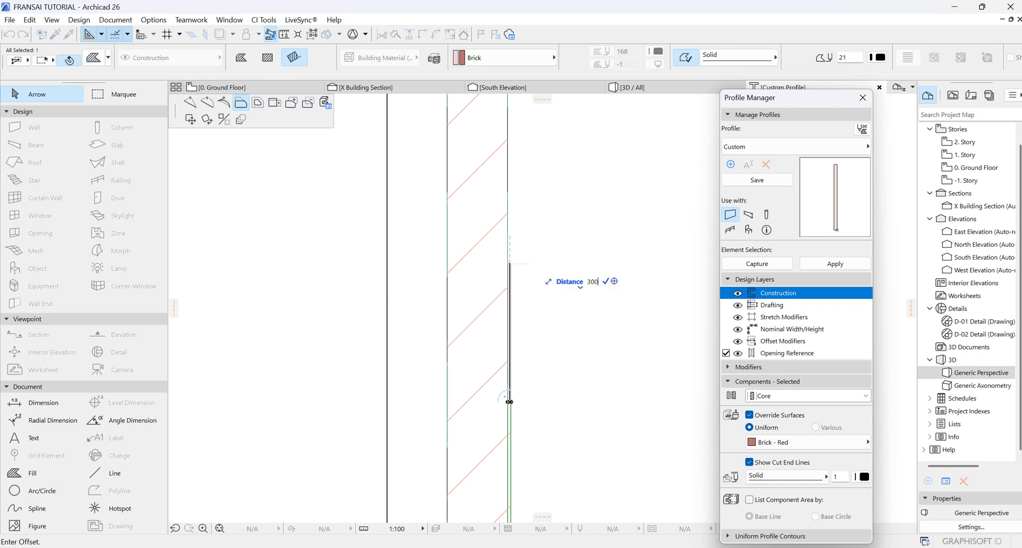
key(Return)
scroll(530, 274, down, 3)
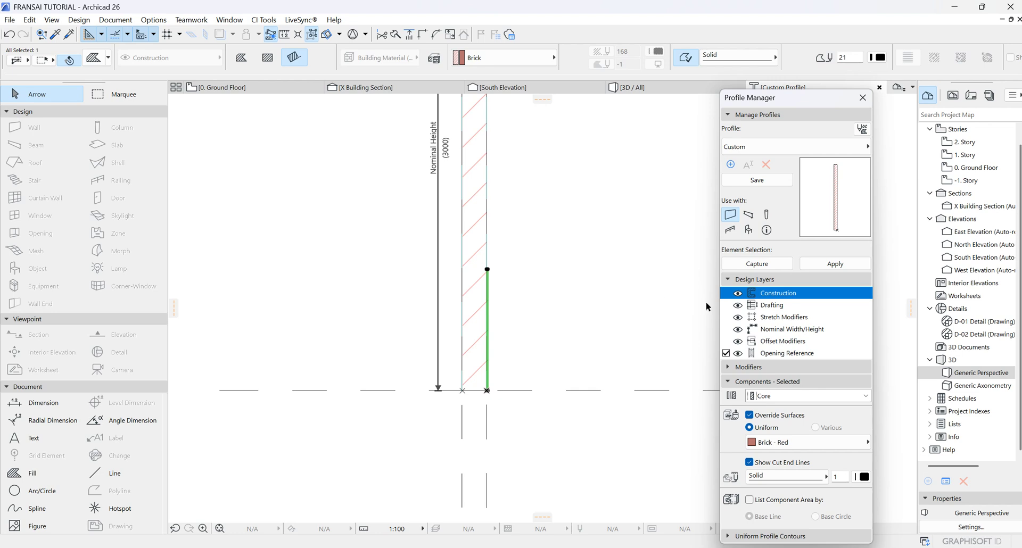
click(556, 293)
Copy the projecting block down the outer face so it sits directly on the lower strip's top end
scroll(528, 206, up, 5)
click(473, 214)
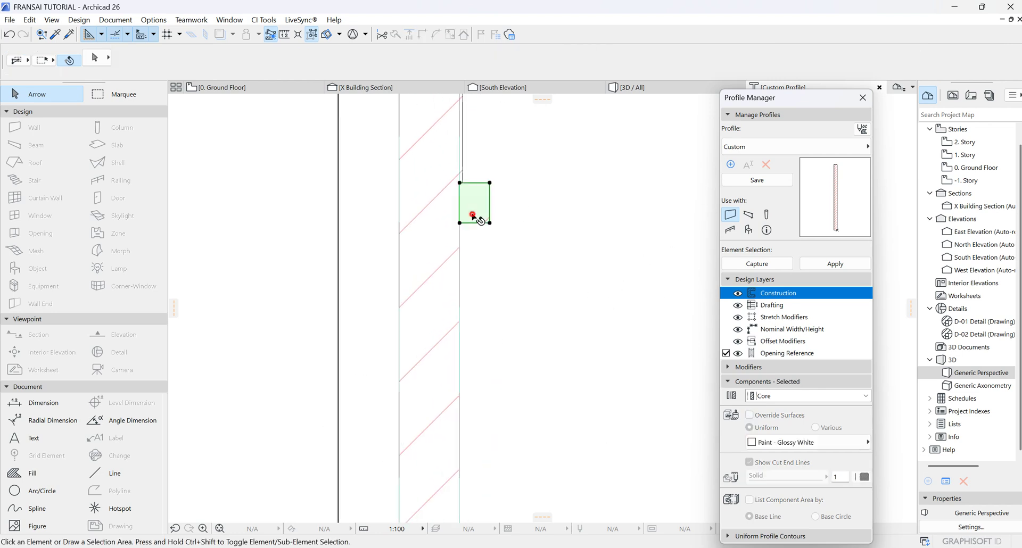
right_click(473, 215)
mouse_move(538, 303)
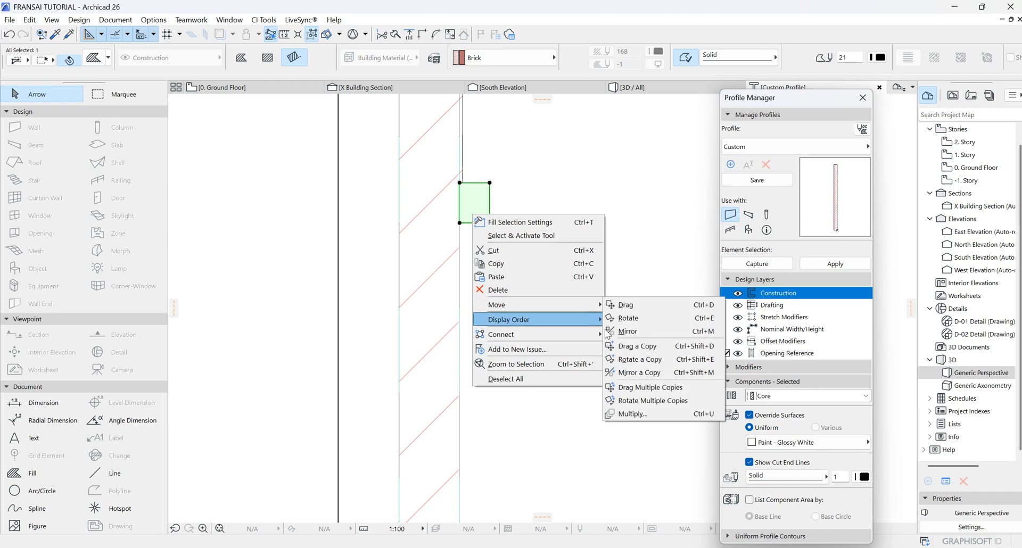
click(629, 346)
click(459, 224)
scroll(516, 310, down, 3)
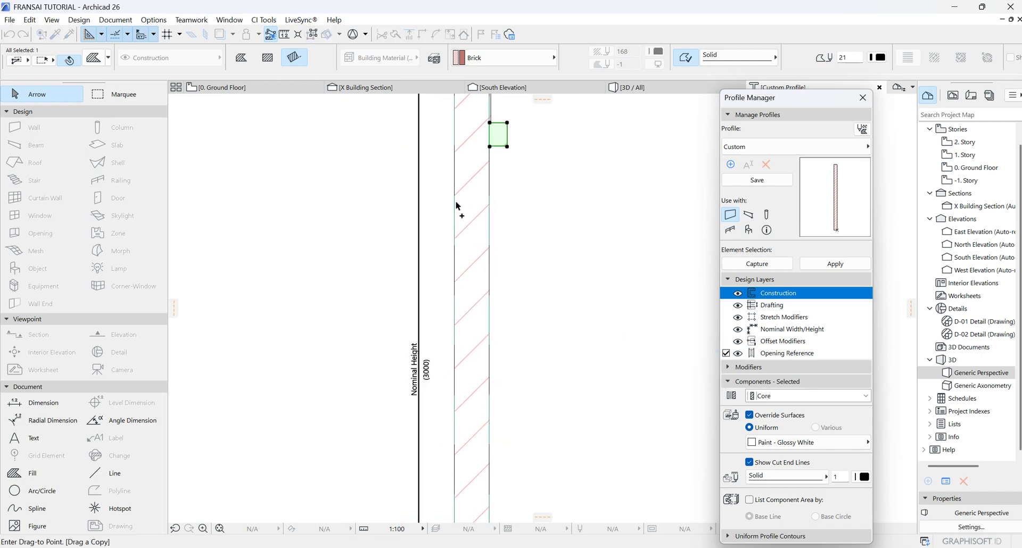
scroll(471, 347, up, 4)
scroll(472, 330, up, 2)
click(474, 261)
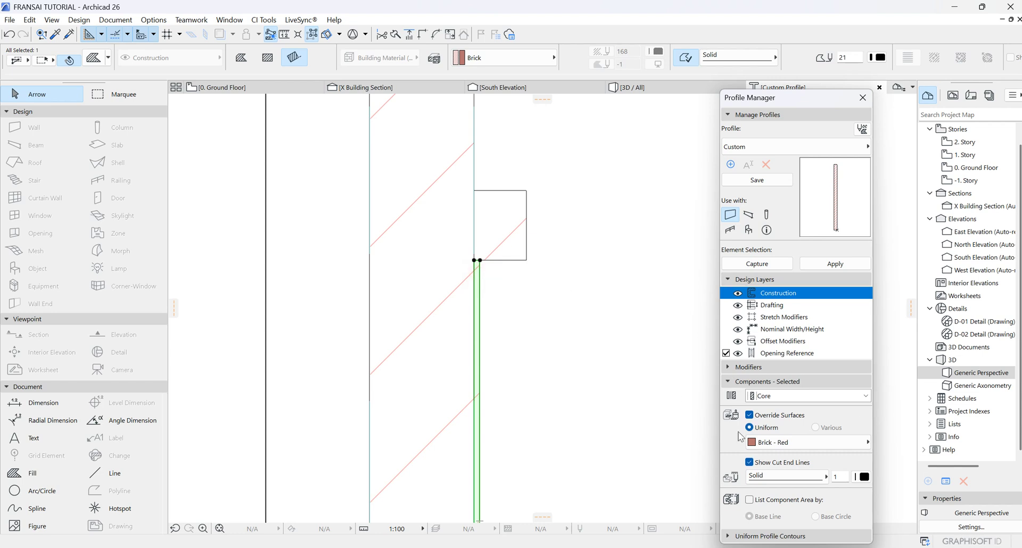
Set the lower thin strip's surface override to Paint - Dark Gray
scroll(482, 266, up, 4)
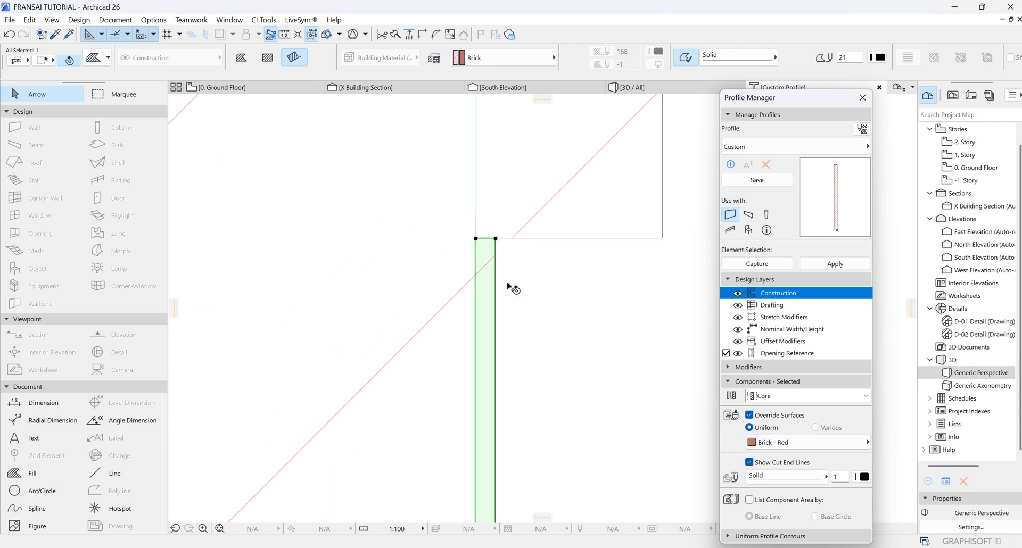
scroll(507, 283, down, 4)
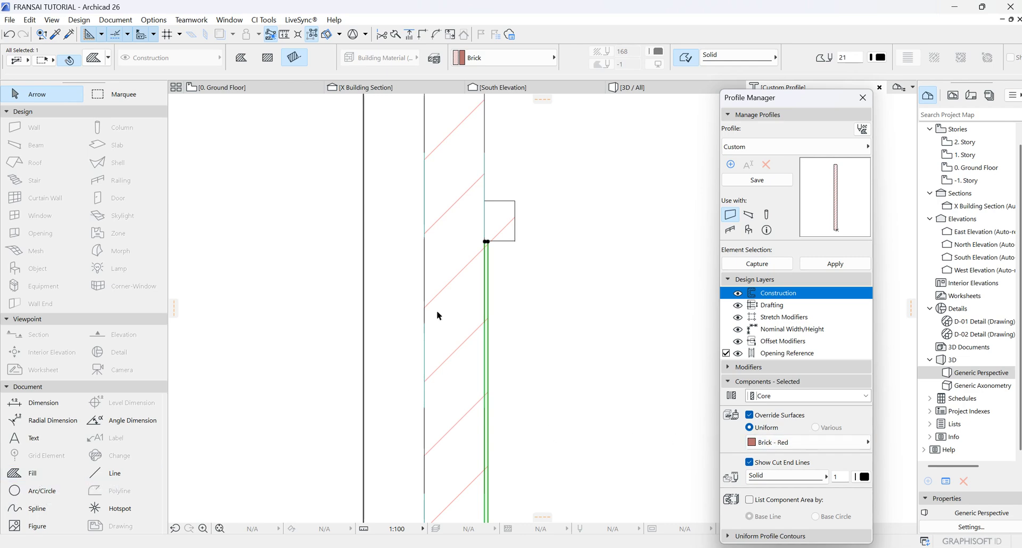
click(777, 443)
scroll(562, 381, down, 1)
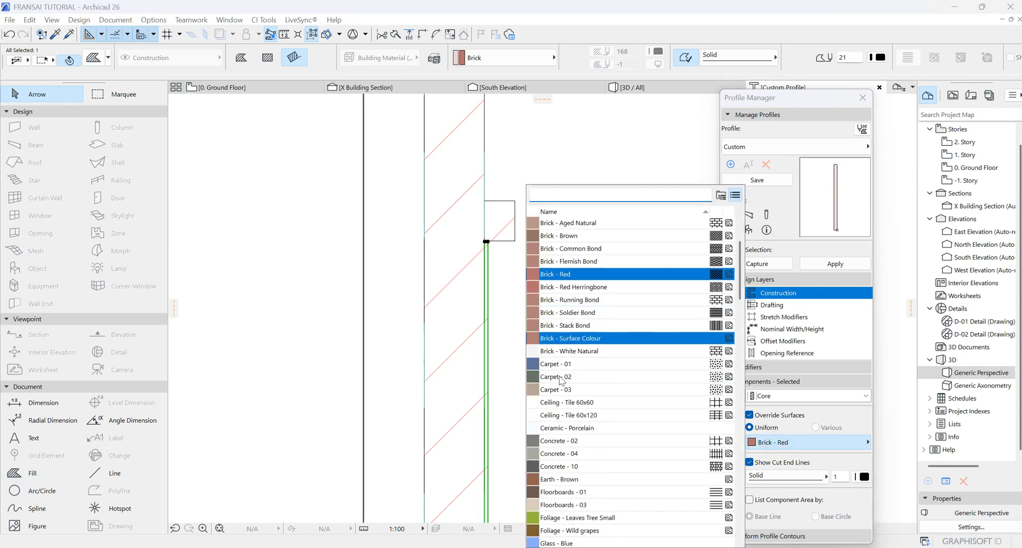
scroll(562, 381, down, 20)
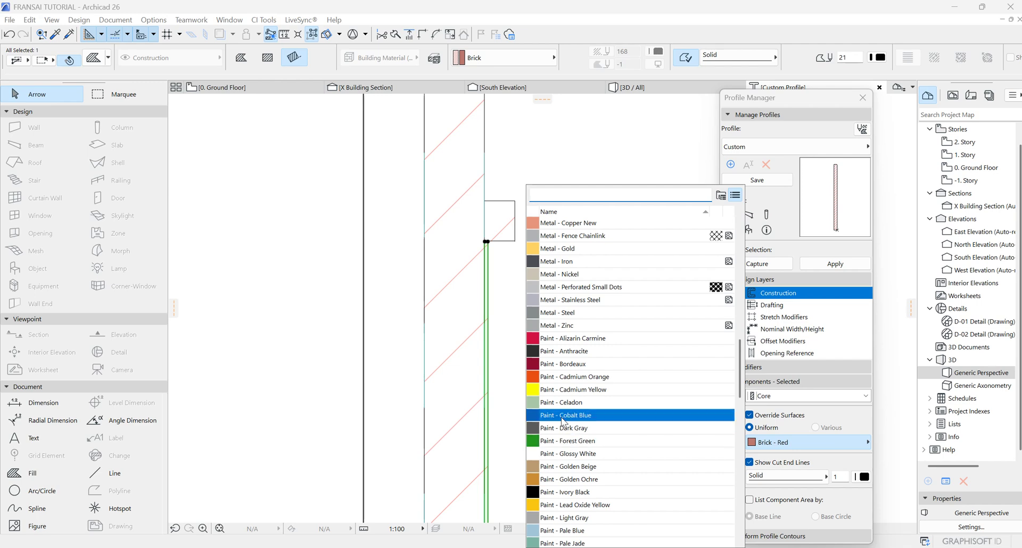
click(569, 428)
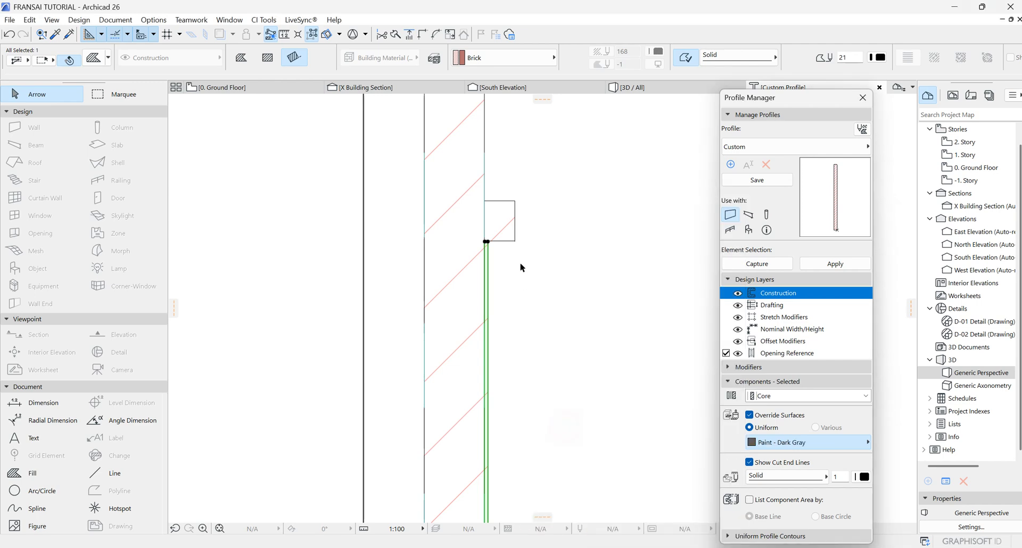
scroll(515, 340, down, 3)
click(603, 234)
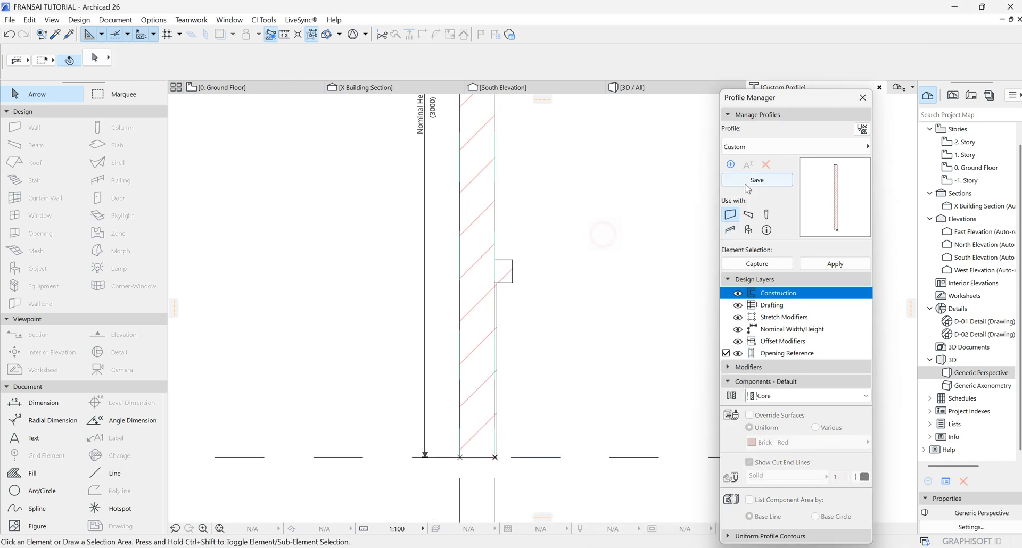
Save the profile as SPLITTED WALL2 and apply it to the selected wall in the 3D view
click(747, 184)
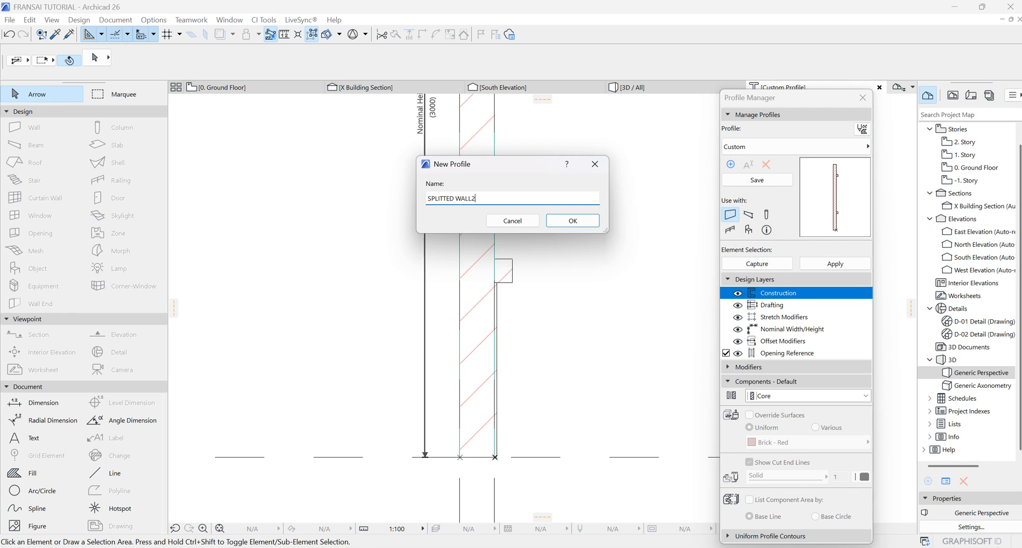
click(579, 225)
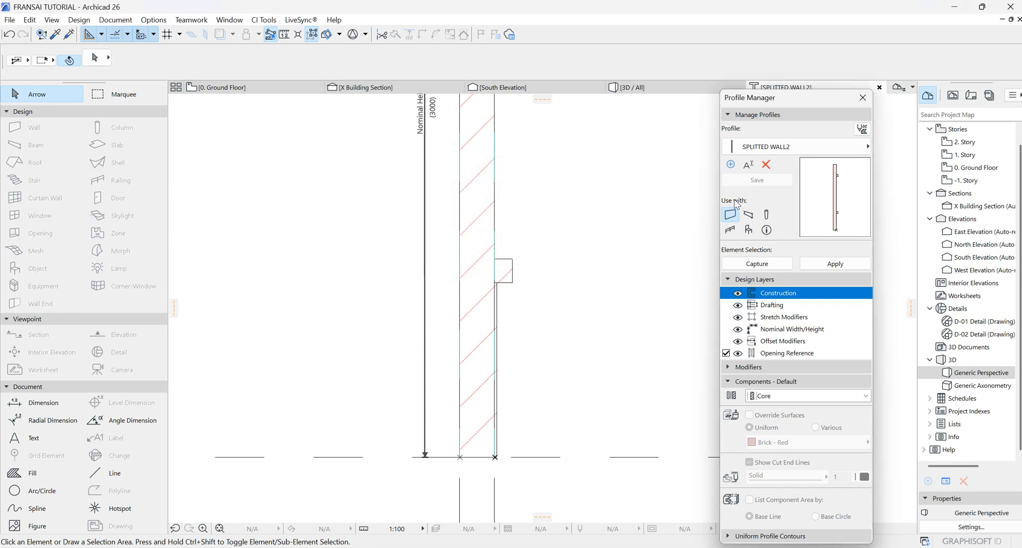
click(822, 264)
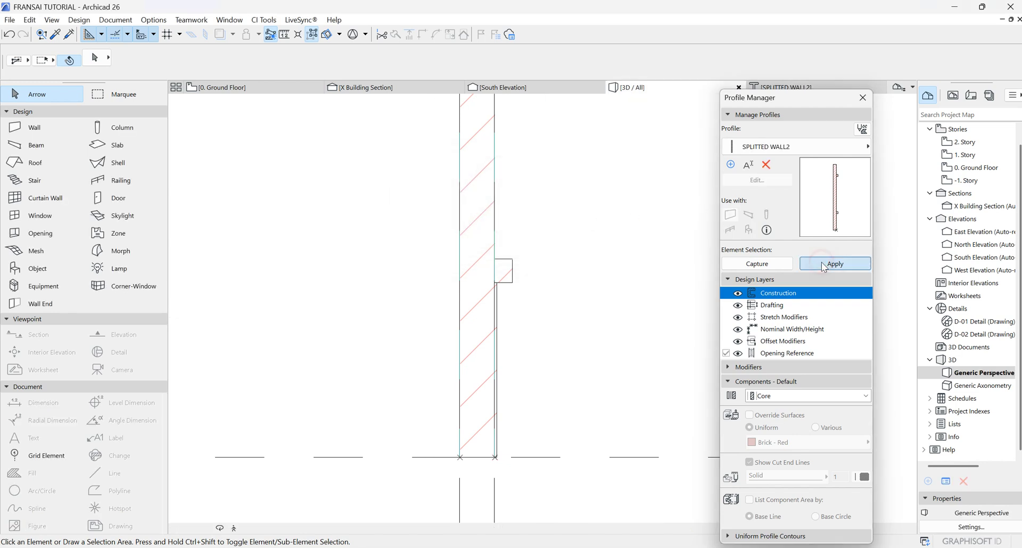
click(863, 98)
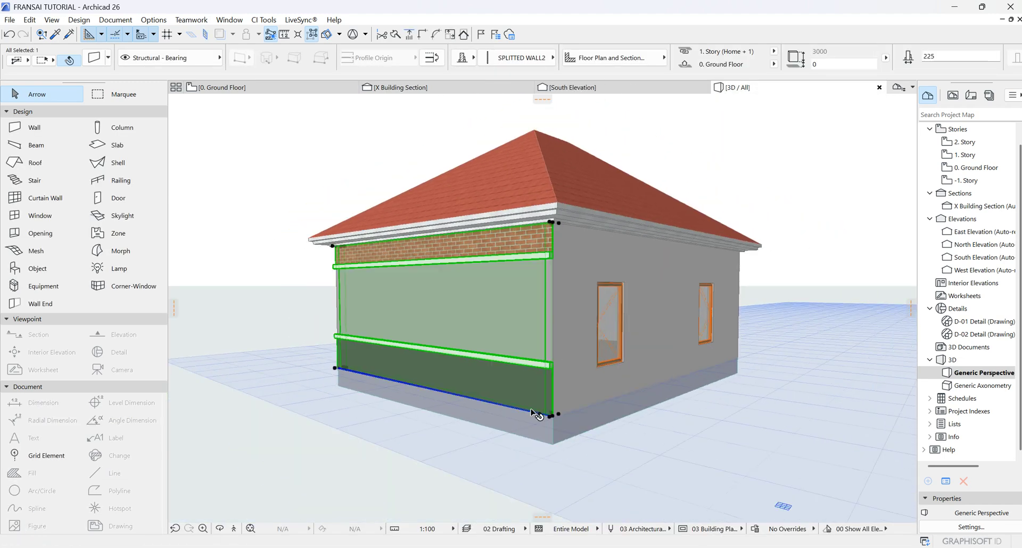
click(378, 442)
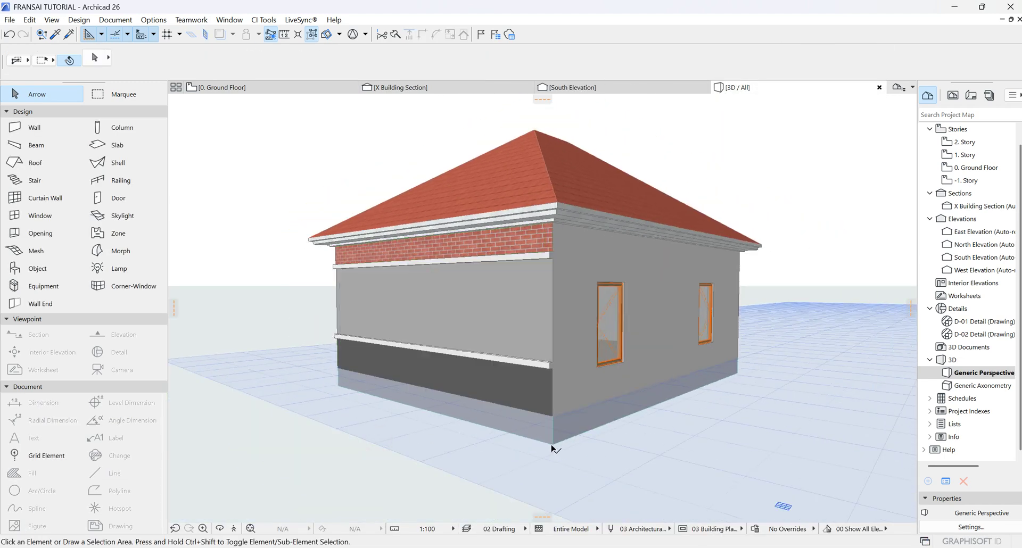
Check the floor slab's thickness under the wall and reopen the wall's SPLITTED WALL2 profile for editing
scroll(553, 447, up, 5)
click(506, 422)
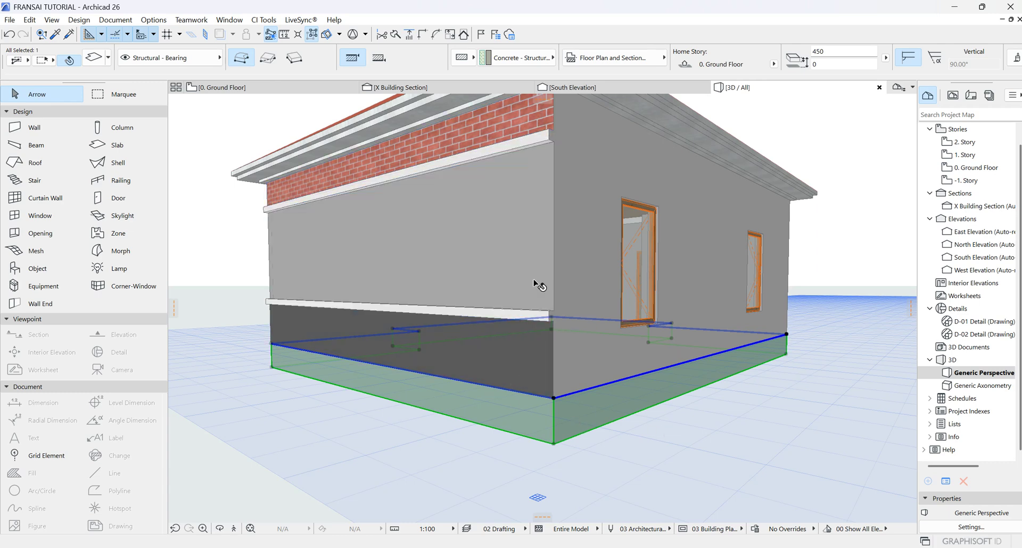
click(515, 253)
right_click(428, 235)
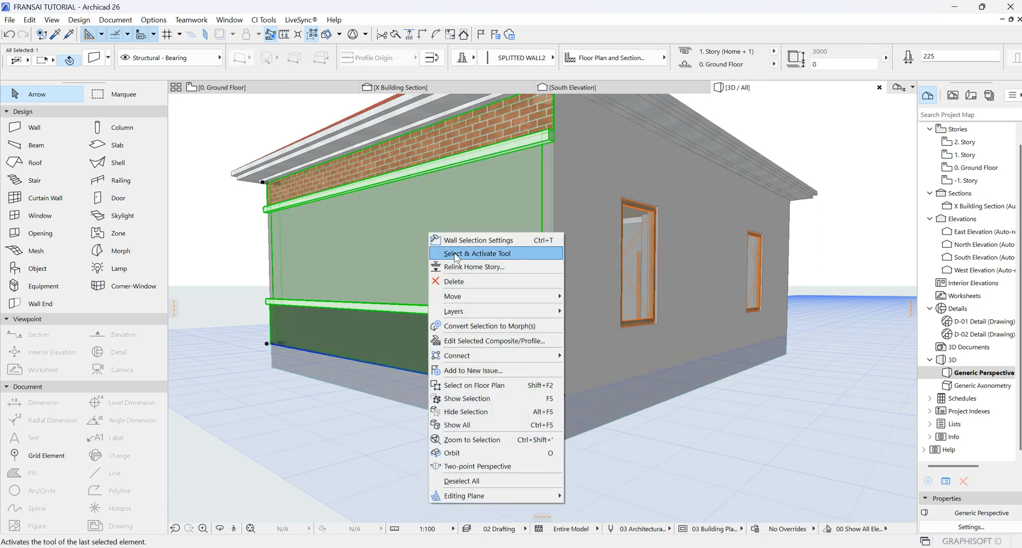
click(478, 340)
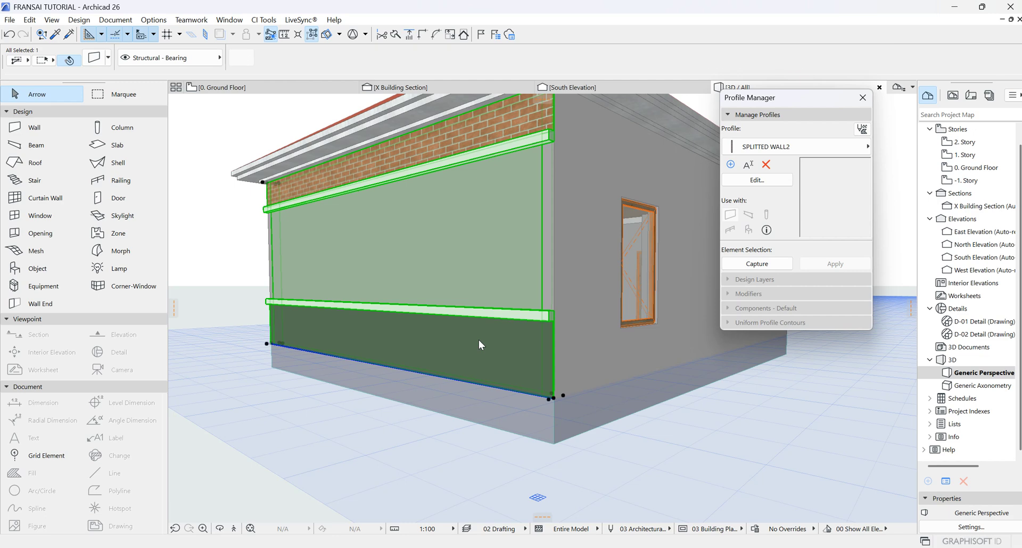
scroll(555, 386, up, 5)
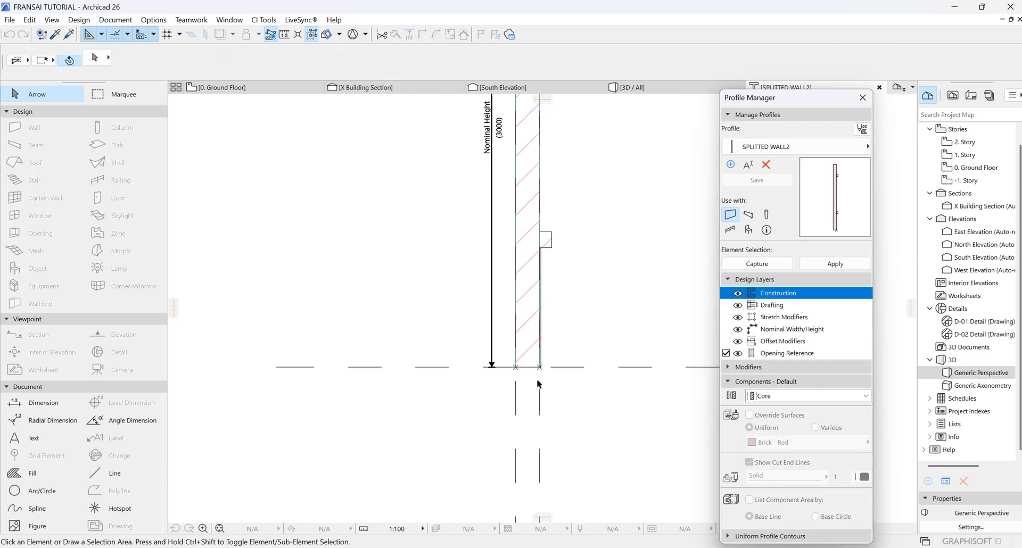
Offset the dark gray strip's bottom edge downward by 450, past the brick core's base
click(572, 218)
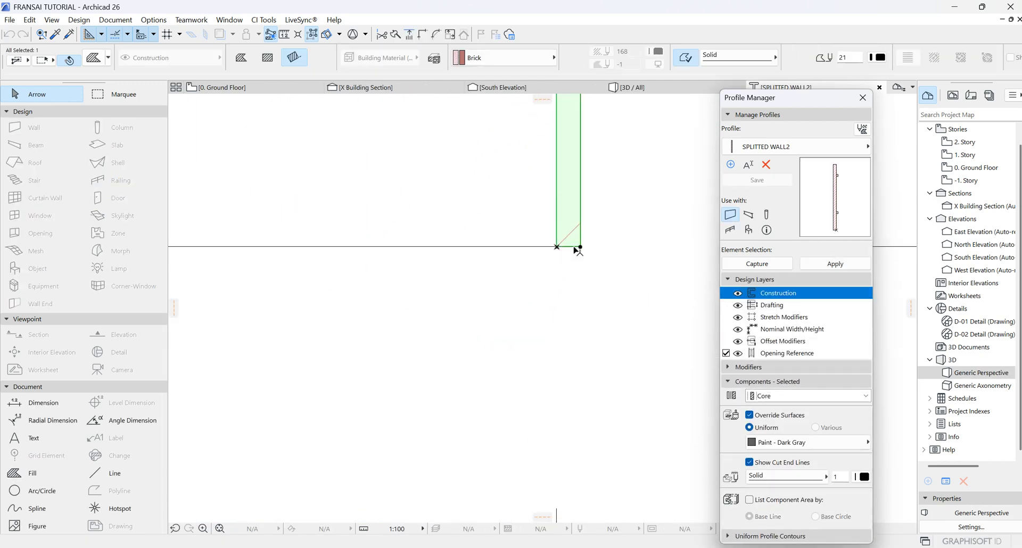
click(575, 247)
scroll(566, 286, down, 2)
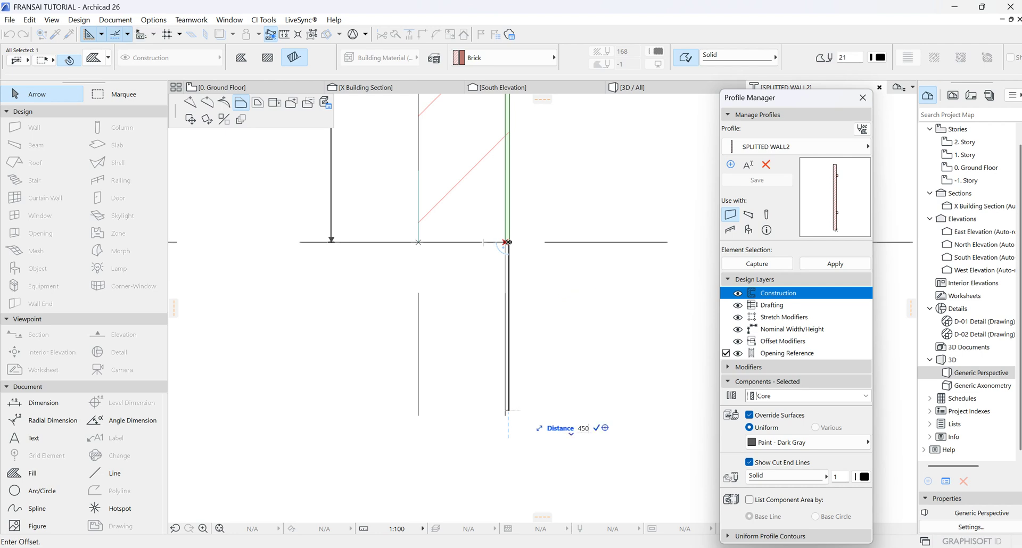
click(512, 499)
scroll(453, 303, down, 3)
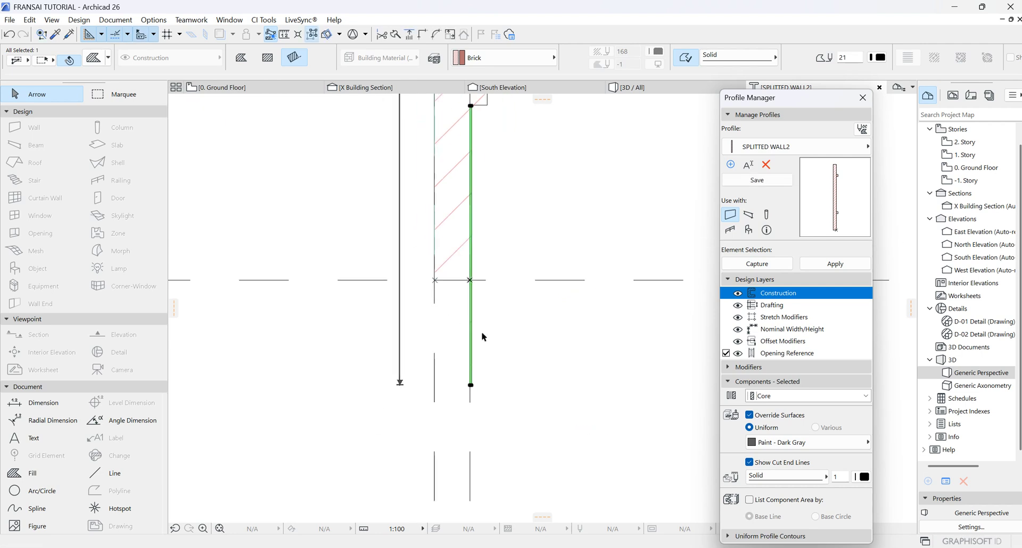
key(Escape)
Save the extended SPLITTED WALL2 profile, apply it to the wall and return to the 3D view
click(753, 180)
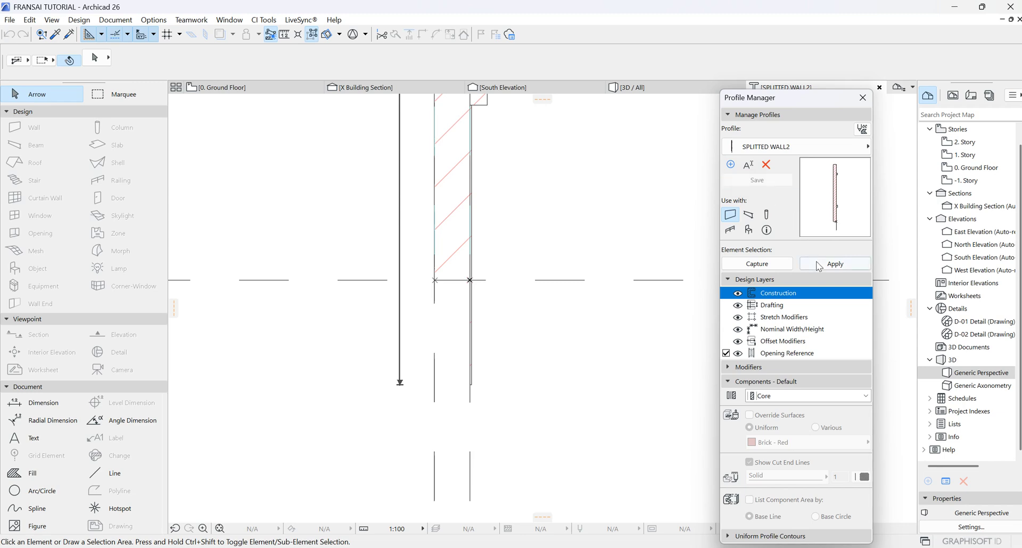
click(813, 263)
click(863, 97)
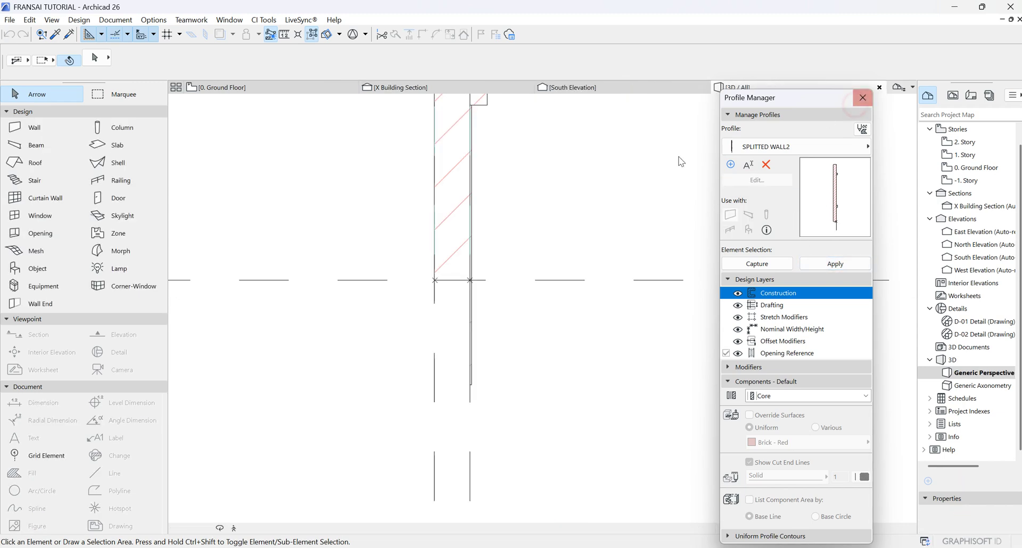
click(548, 329)
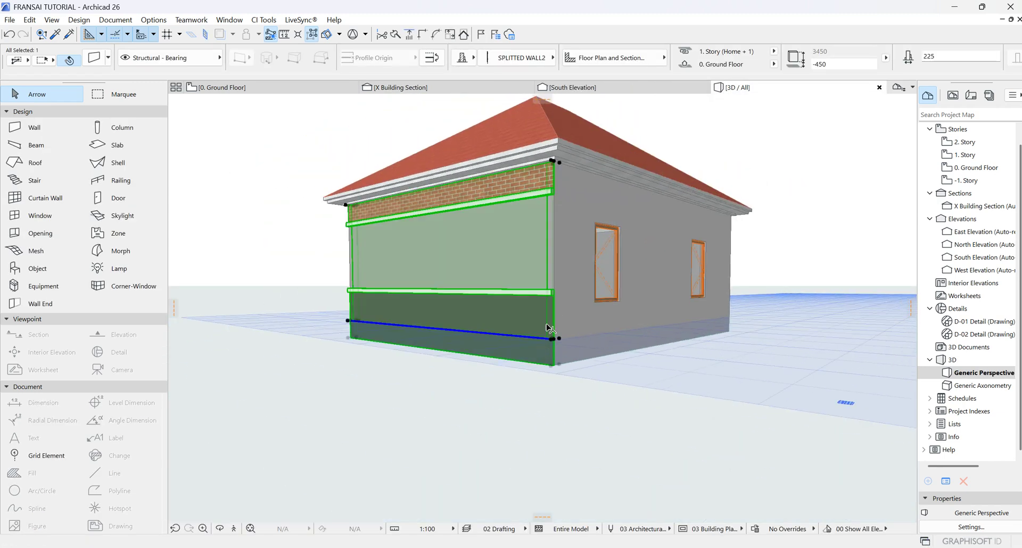
click(477, 393)
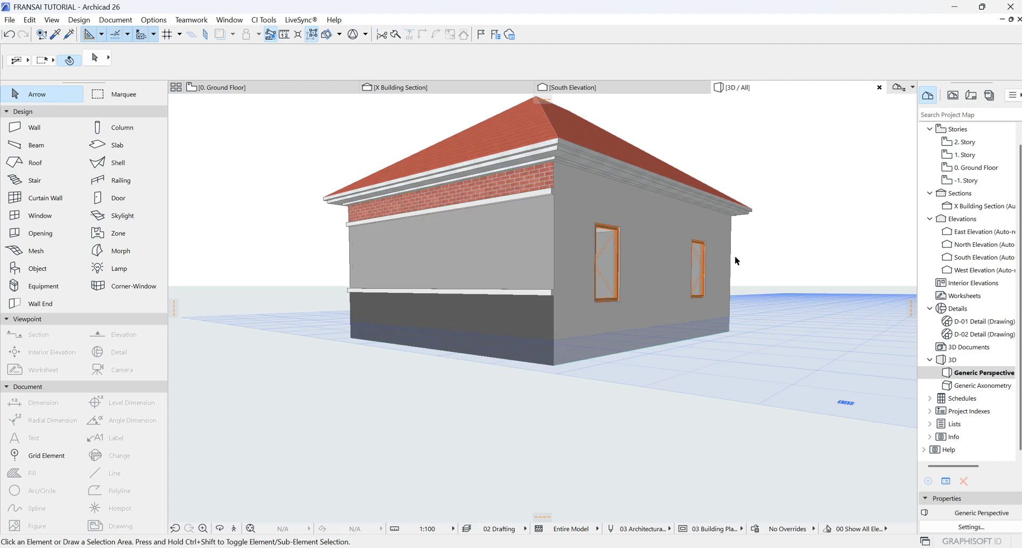
Pick up the settings of the wall that has the SPLITTED WALL2 profile and transfer them to the adjacent two-window wall
click(219, 529)
scroll(274, 358, down, 3)
scroll(289, 312, up, 5)
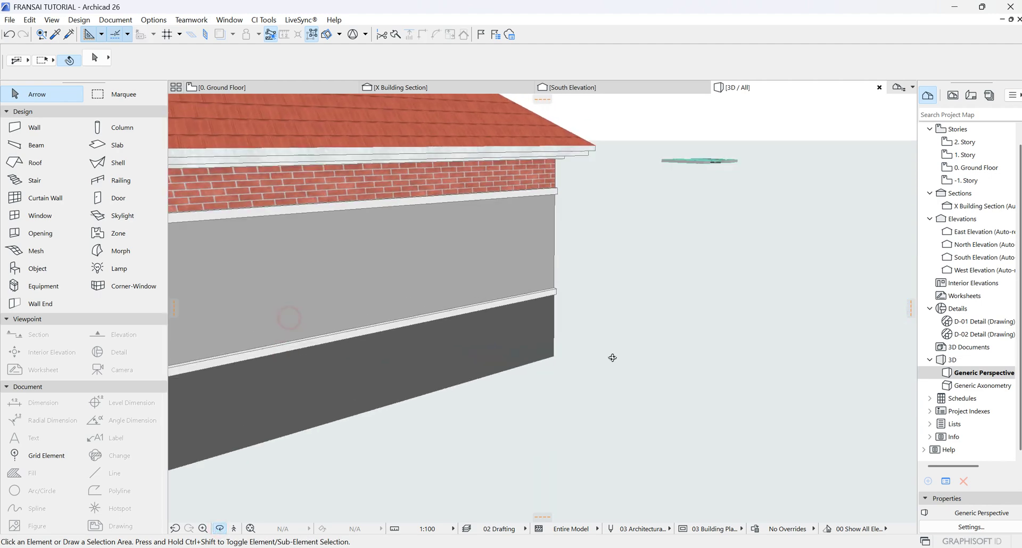
drag(290, 312, 533, 193)
click(141, 34)
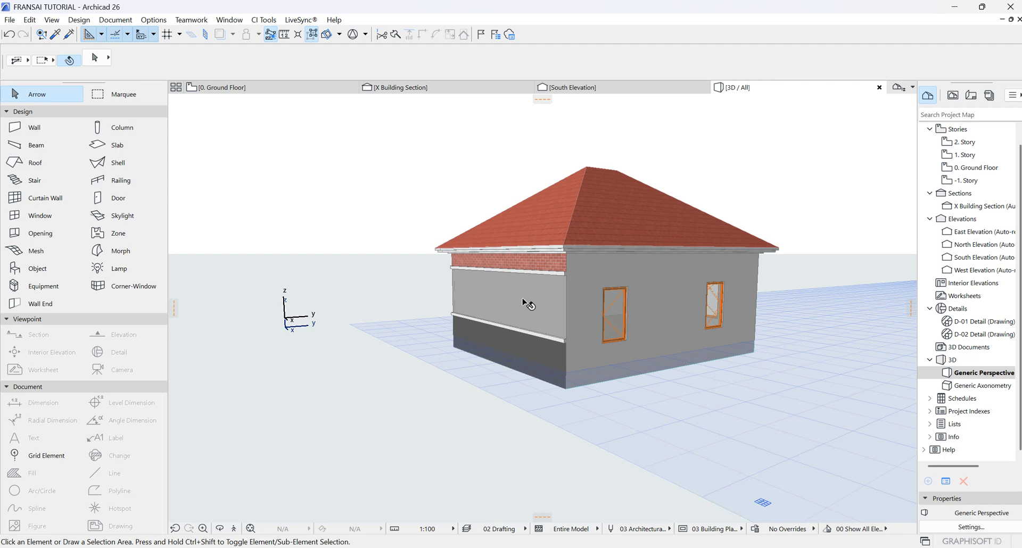
click(54, 37)
click(516, 253)
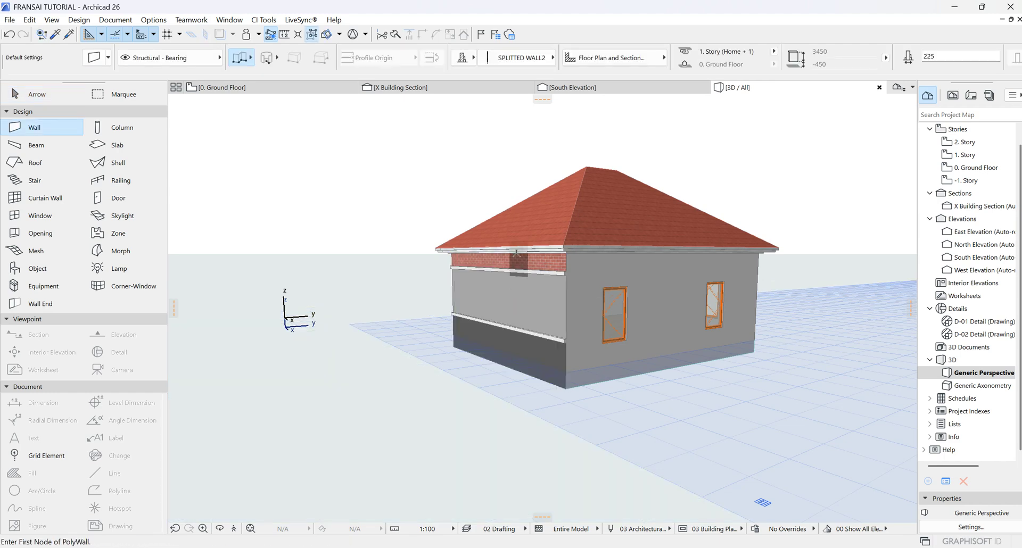
click(70, 35)
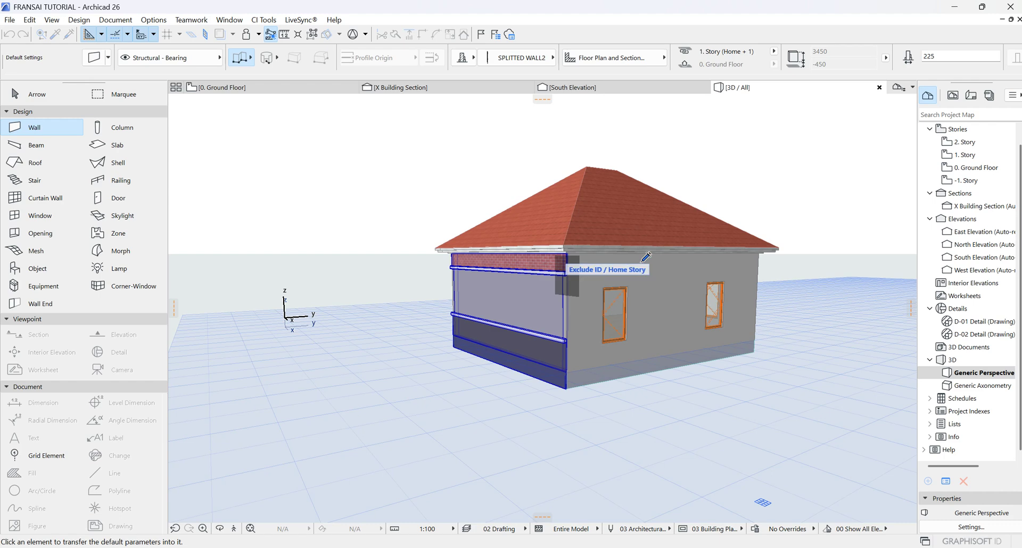
click(674, 284)
Examine from several angles how the white bands and surface layers of the two profiled walls meet at their shared corner
scroll(464, 366, up, 5)
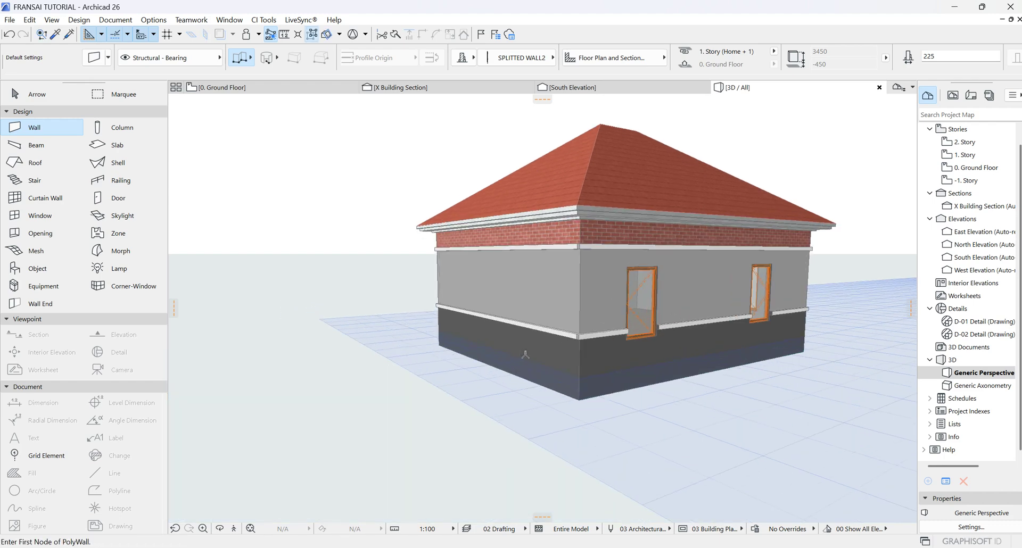
click(220, 529)
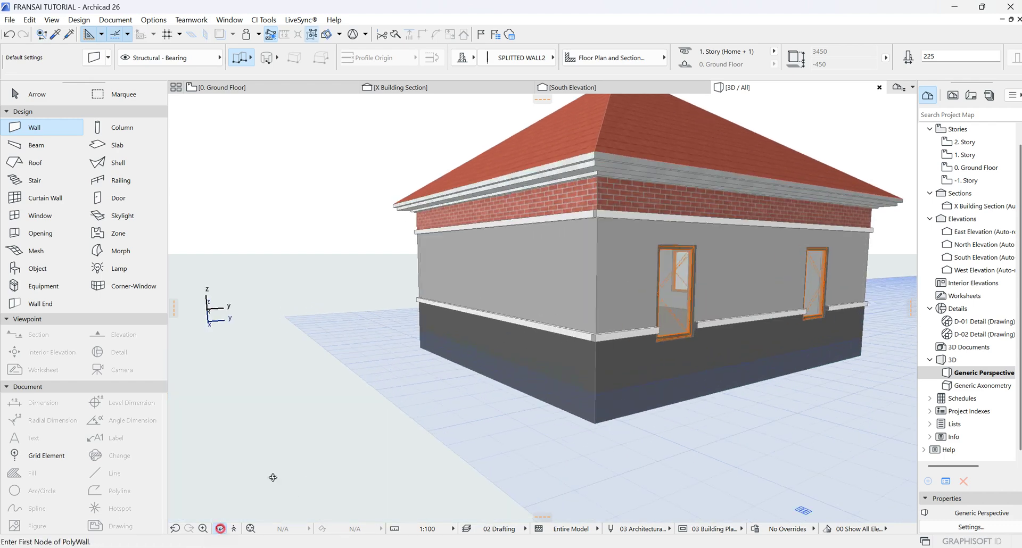
drag(298, 298, 561, 300)
scroll(625, 212, up, 6)
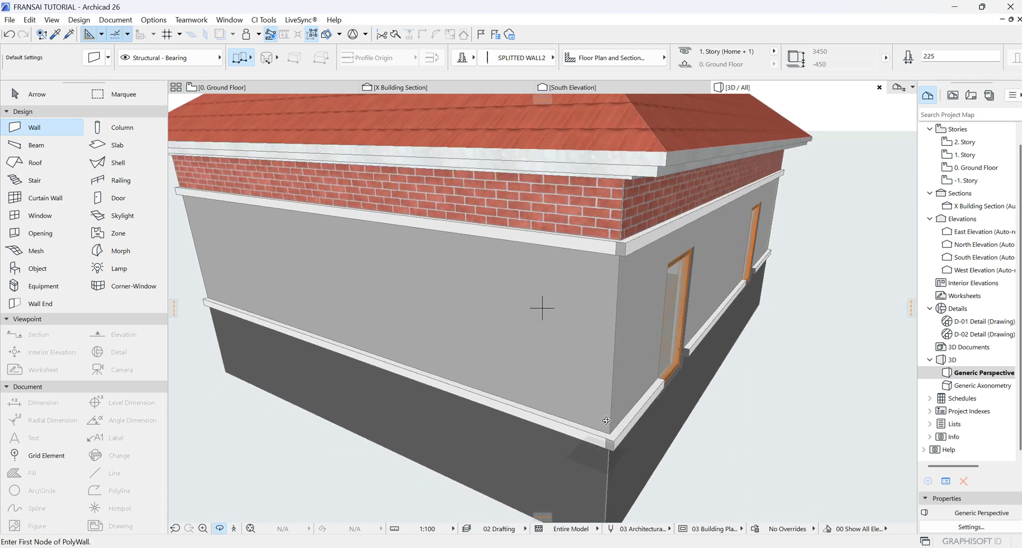
drag(655, 403, 441, 324)
scroll(441, 324, down, 5)
drag(787, 366, 774, 403)
key(Escape)
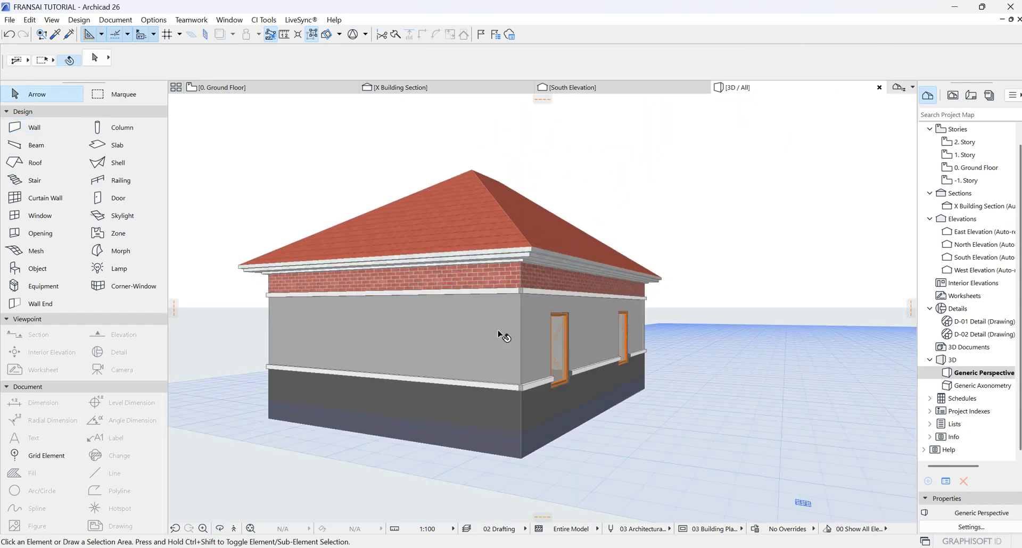
Select the two walls at the corner and review their end surface override and texture alignment options in the wall settings
click(493, 323)
shift+click(555, 312)
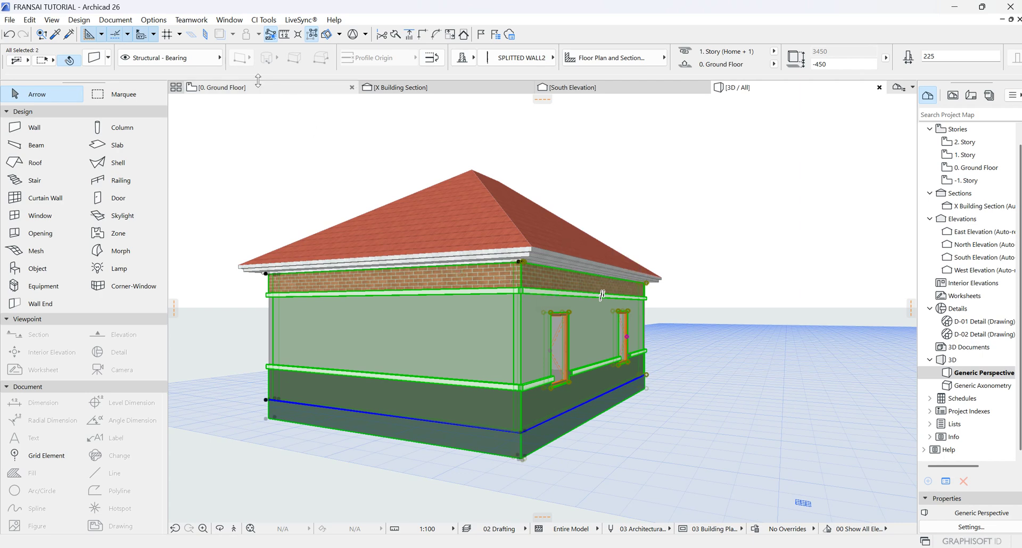
click(94, 59)
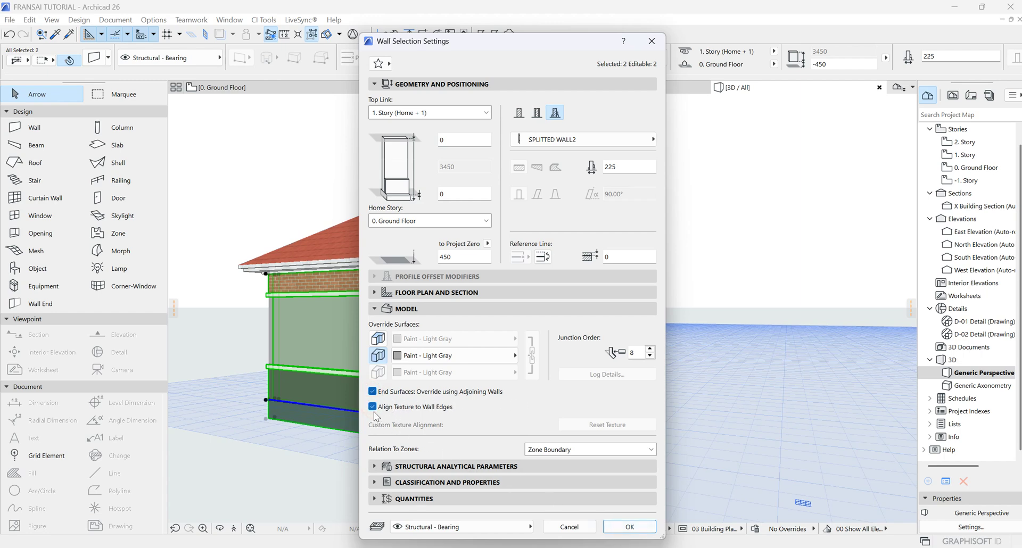
click(630, 527)
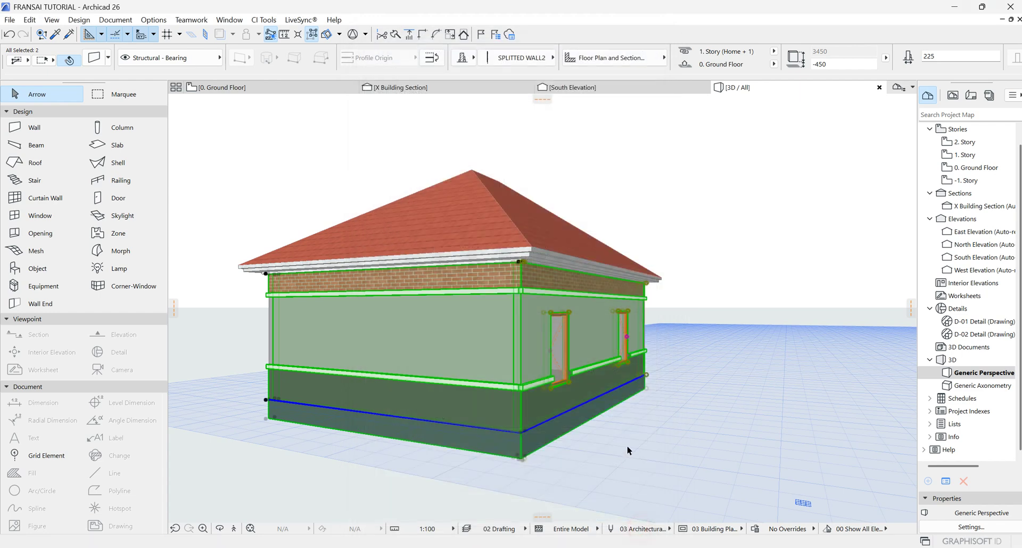
click(723, 344)
Transfer the SPLITTED WALL2 wall settings to the plain single-window wall around the next corner
scroll(567, 395, up, 2)
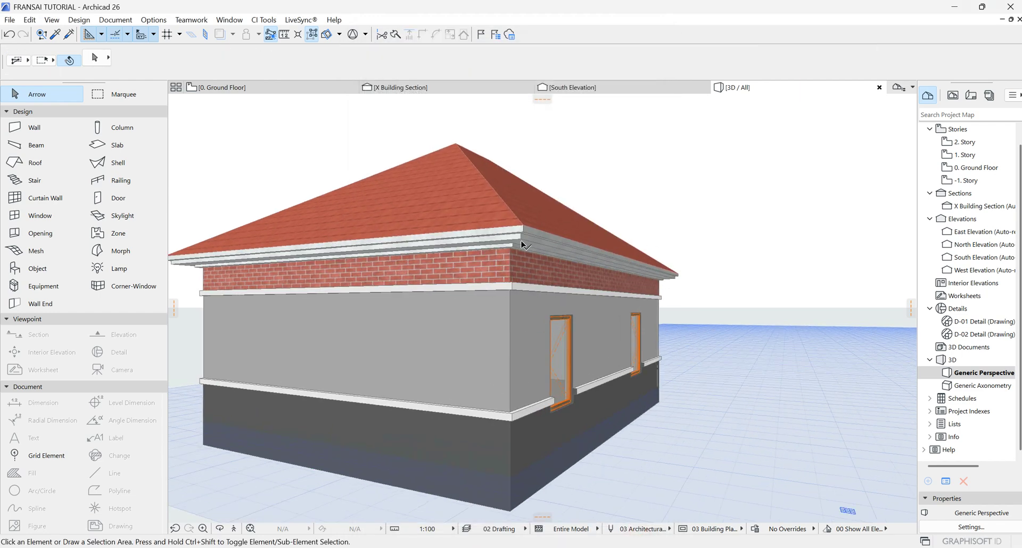
scroll(453, 288, down, 2)
click(218, 531)
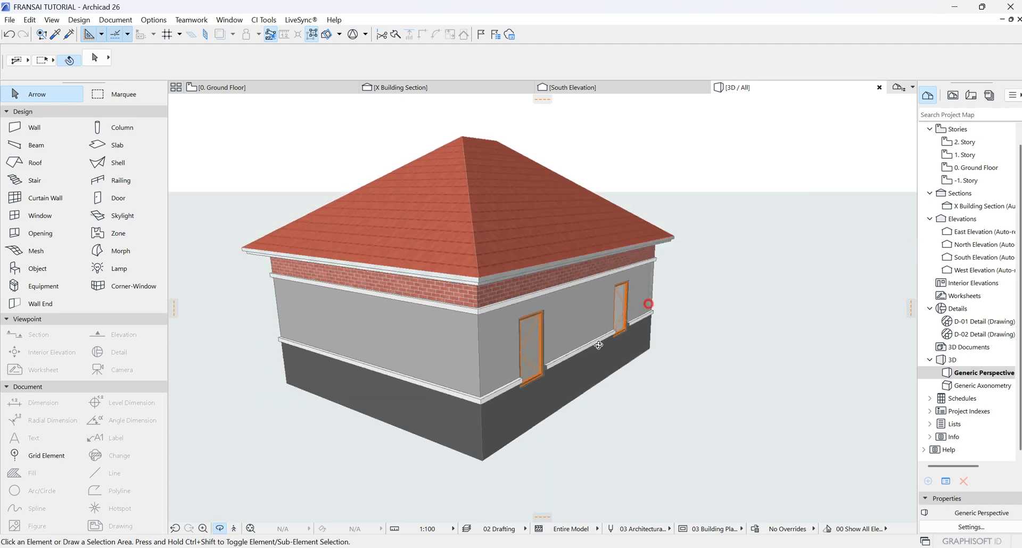
drag(218, 531, 569, 326)
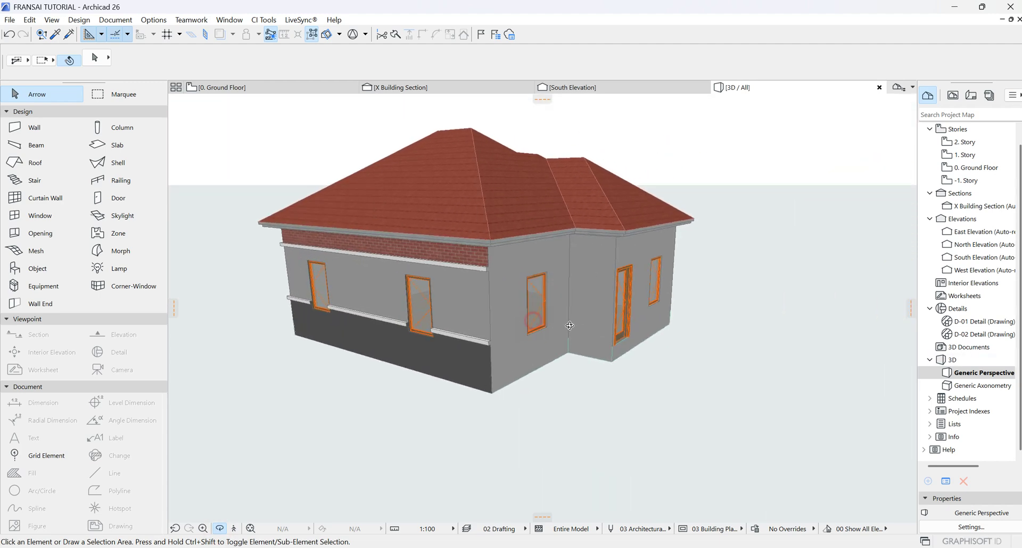
click(542, 308)
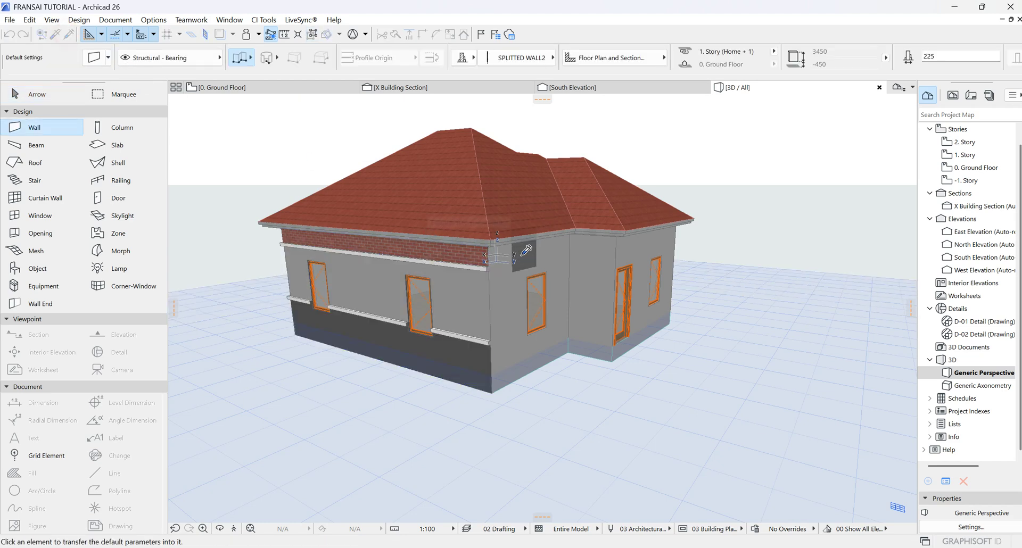
scroll(701, 266, up, 3)
scroll(700, 266, up, 2)
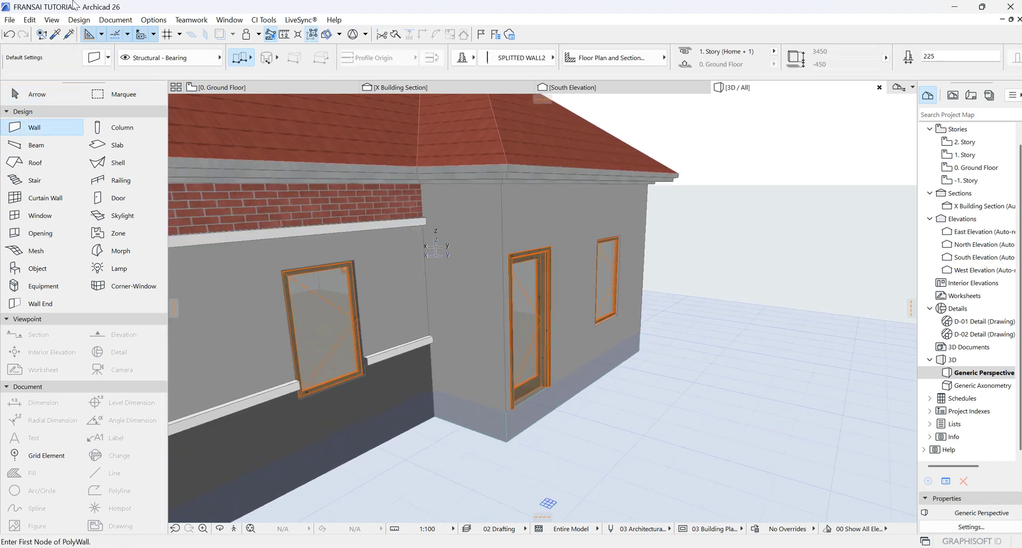
Transfer the SPLITTED WALL2 wall settings to the short return wall and the adjoining wall with the door
click(70, 35)
click(469, 208)
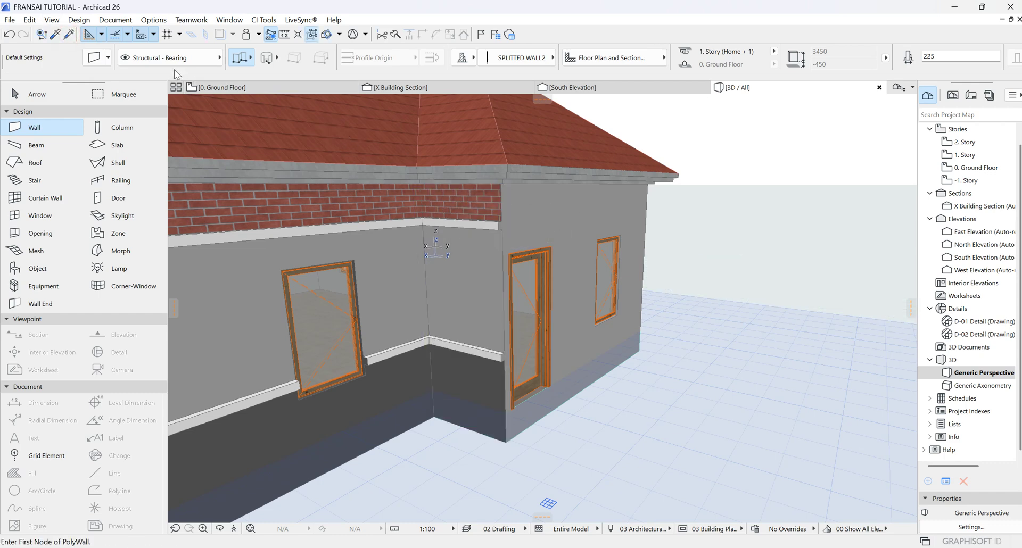
click(69, 35)
click(575, 298)
scroll(714, 211, down, 4)
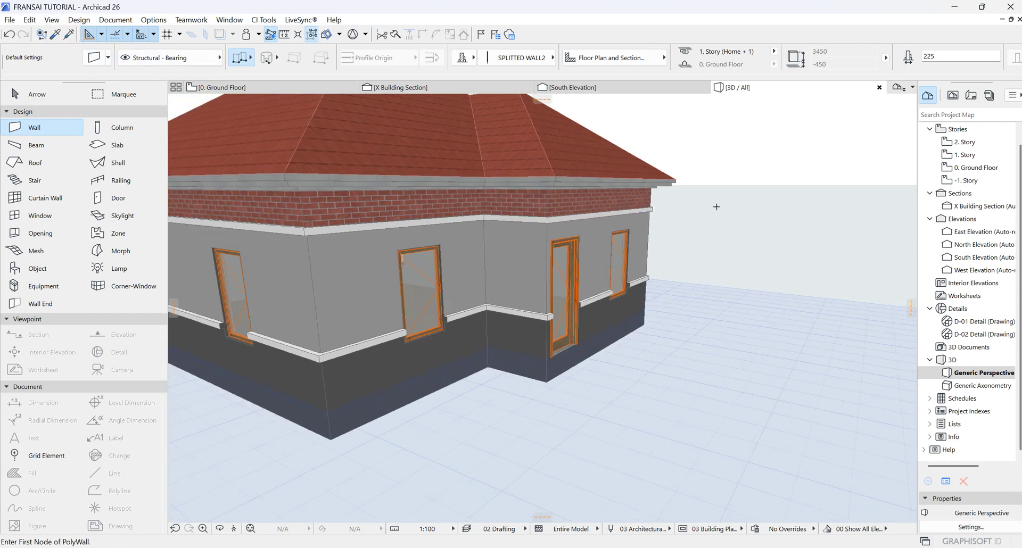
Orbit to the remaining plain walls and transfer the profiled wall settings to the window wall beside the finished windowless wall
click(219, 529)
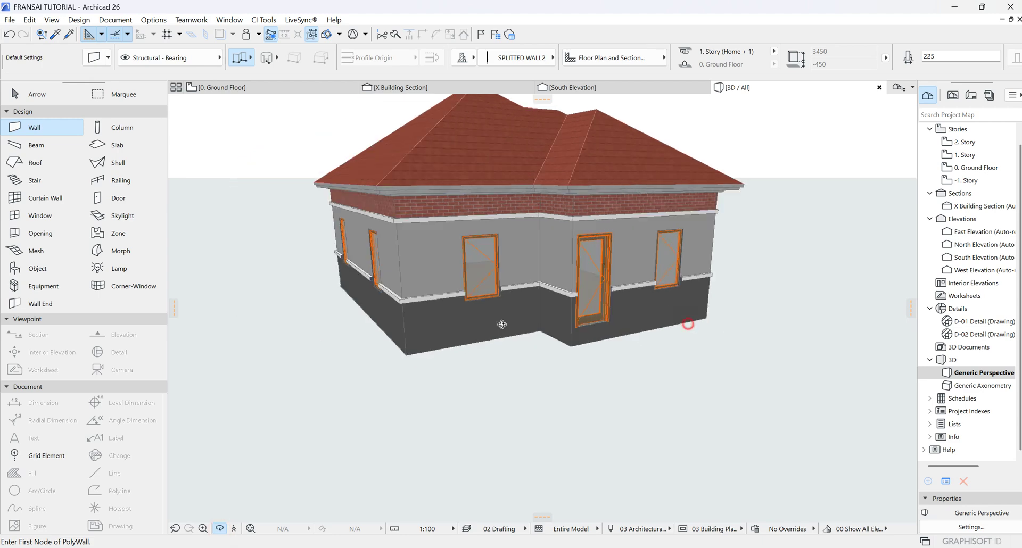
drag(502, 449, 303, 256)
scroll(486, 276, up, 5)
scroll(486, 276, down, 3)
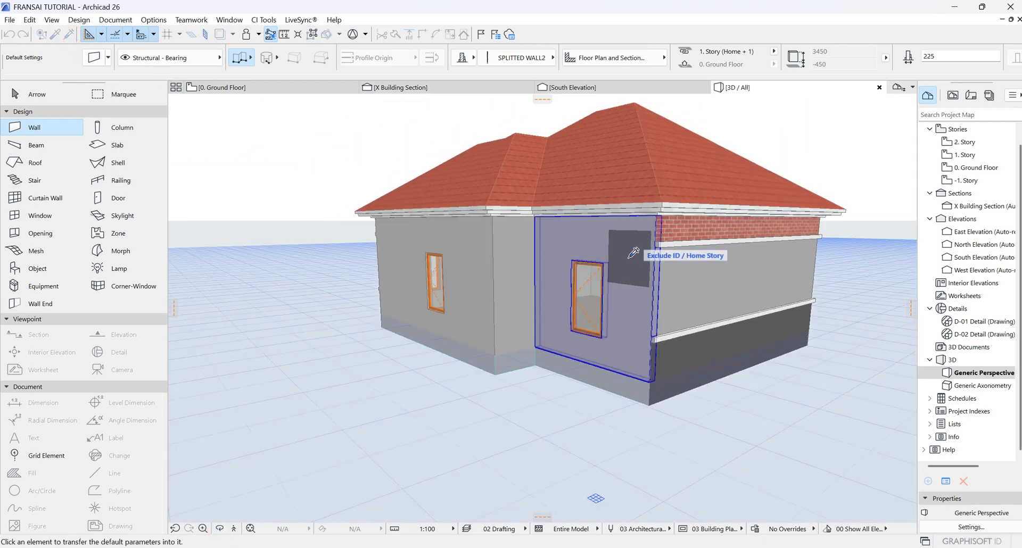
click(543, 224)
Transfer the profiled wall settings to the next short return wall and the last plain window wall, and leave the Wall tool
click(69, 34)
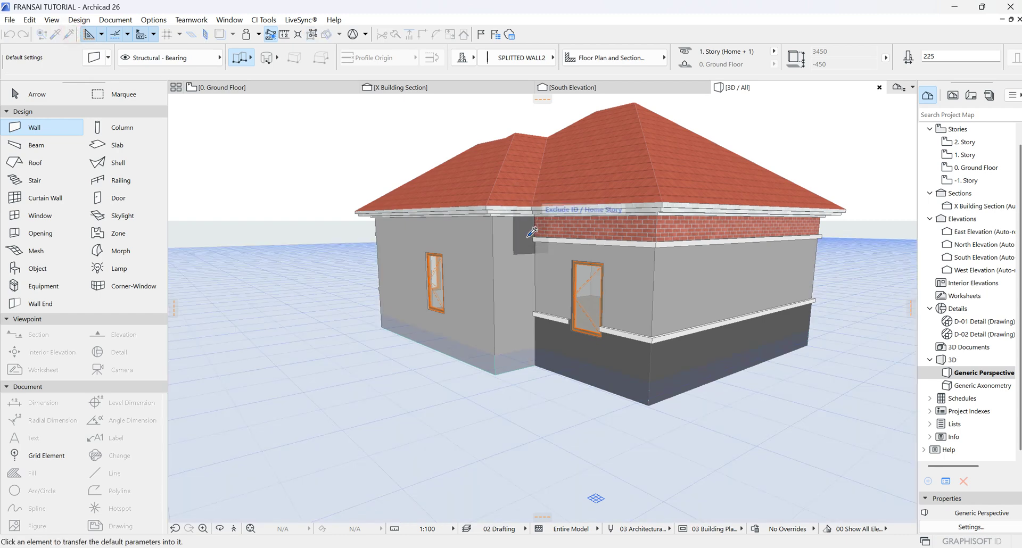
click(510, 247)
click(70, 34)
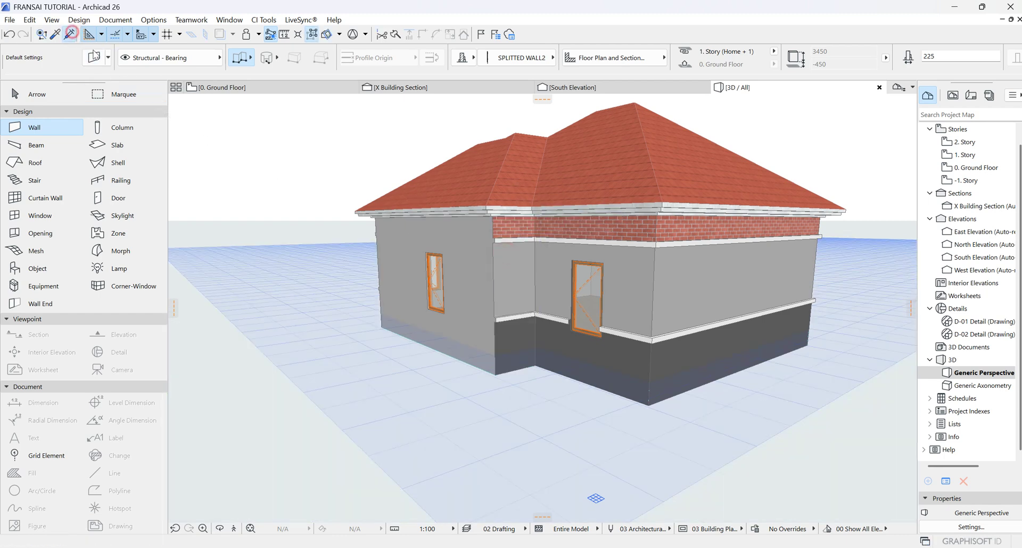
click(460, 229)
scroll(326, 200, down, 5)
scroll(376, 217, up, 8)
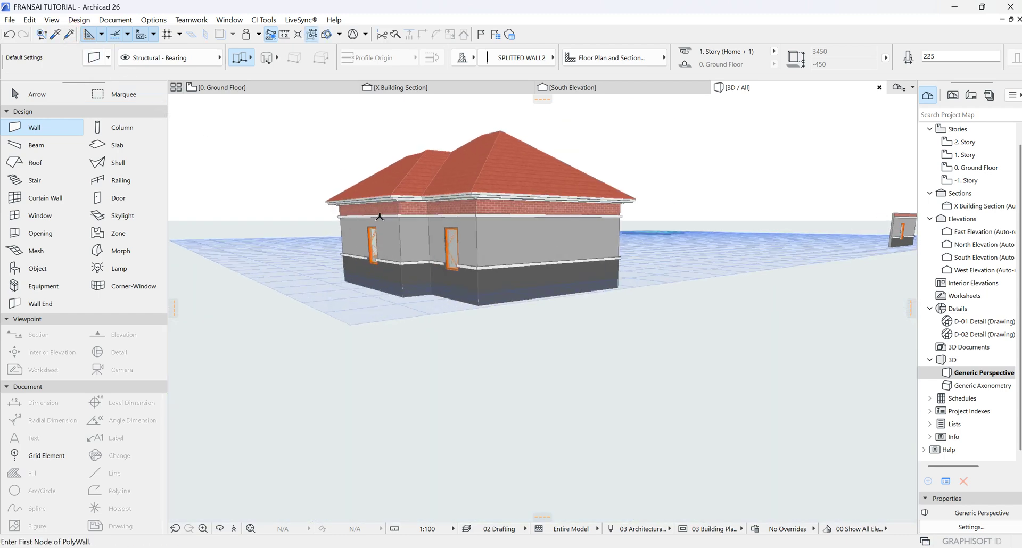
key(Escape)
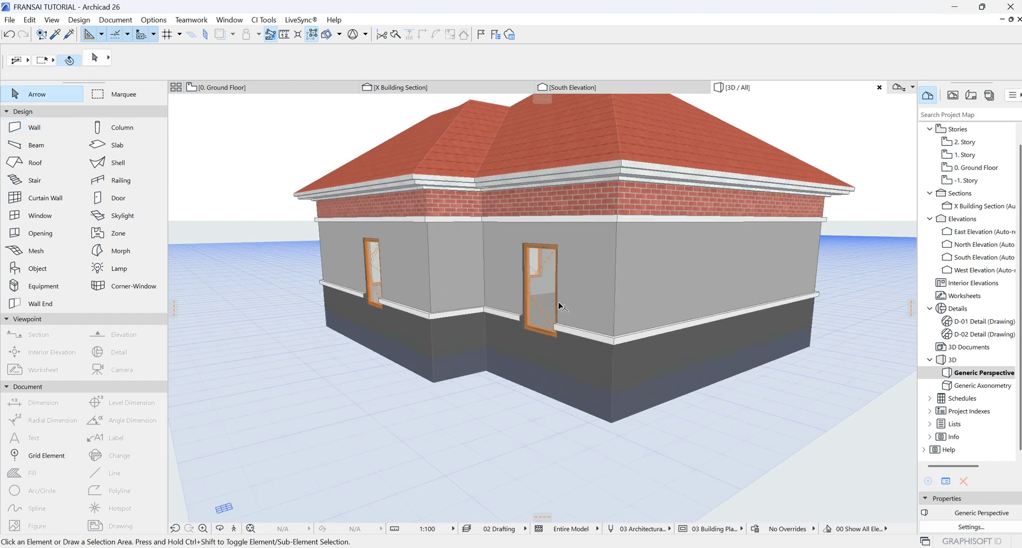
Open the SPLITTED WALL2 profile of the single-window wall for editing and move its lower white band straight up by 300
click(577, 297)
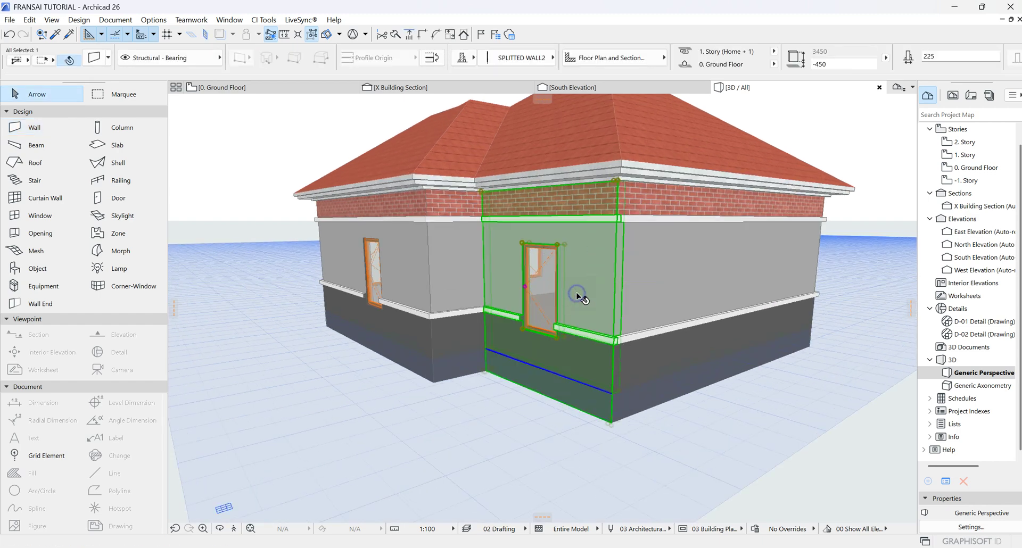
right_click(578, 296)
click(615, 134)
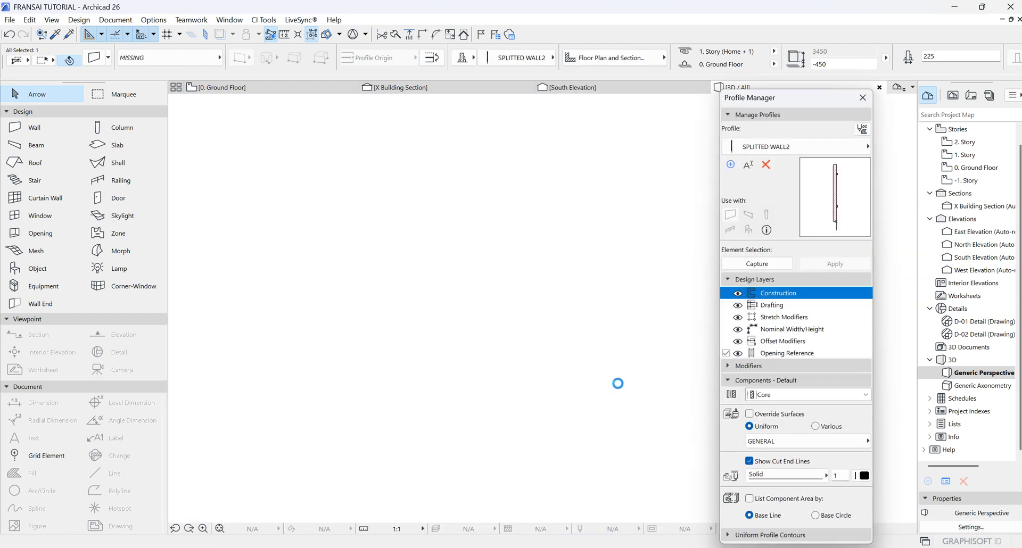
scroll(548, 342, up, 5)
click(514, 364)
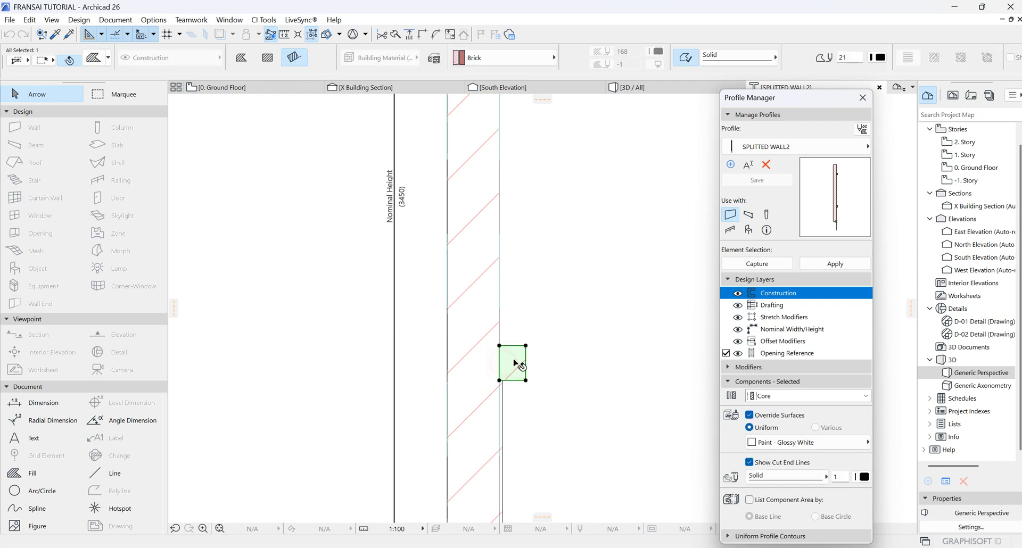
click(513, 363)
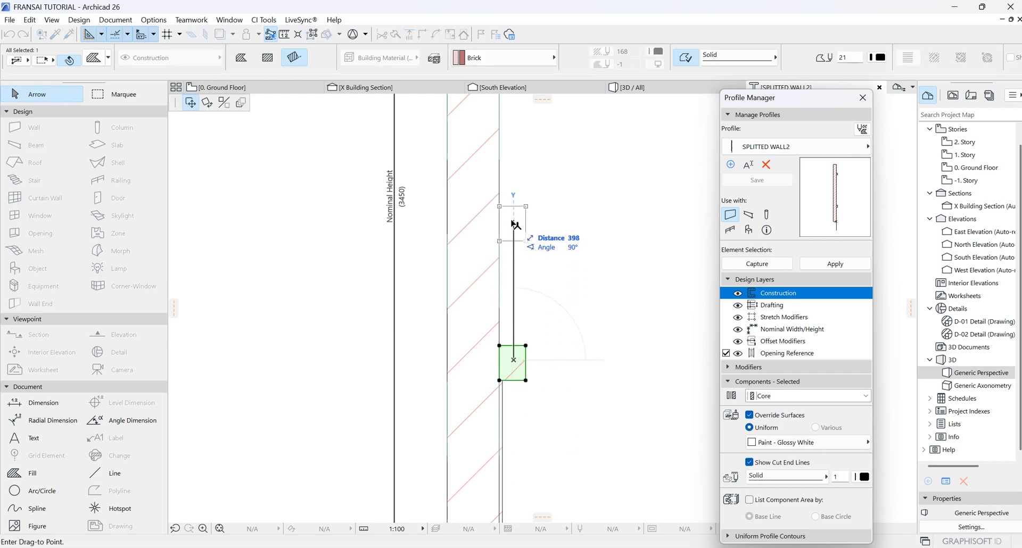
text(300)
key(Return)
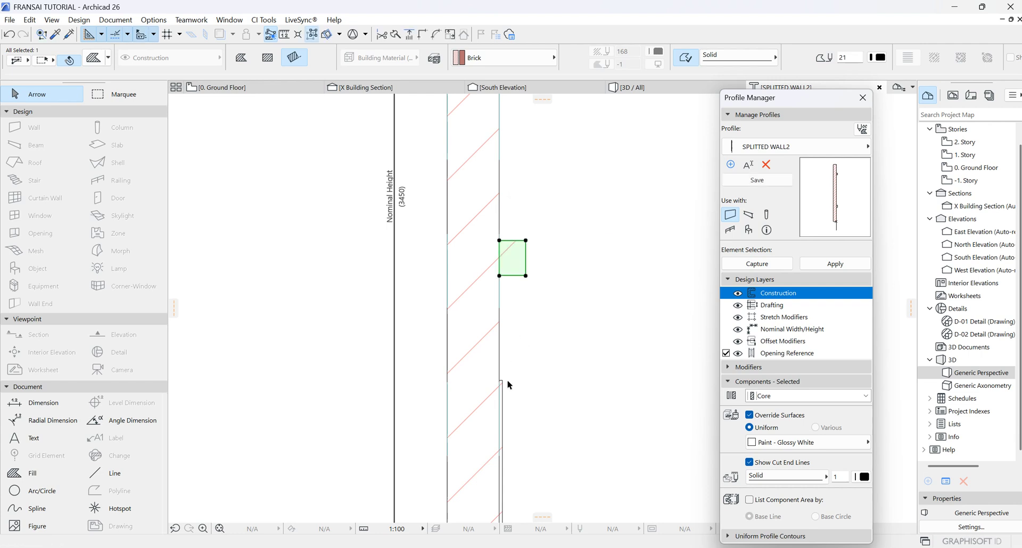
scroll(495, 367, up, 6)
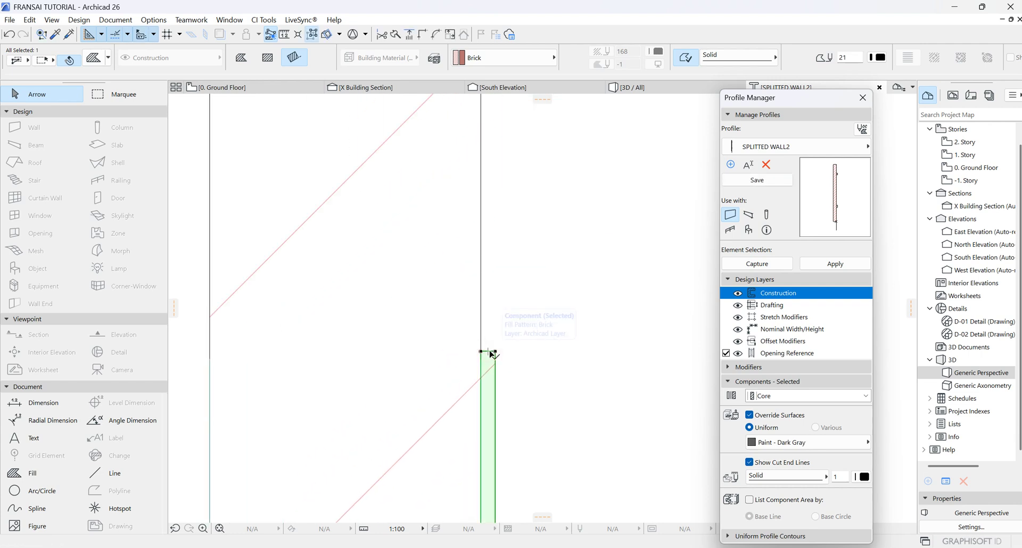
click(489, 353)
scroll(491, 373, down, 4)
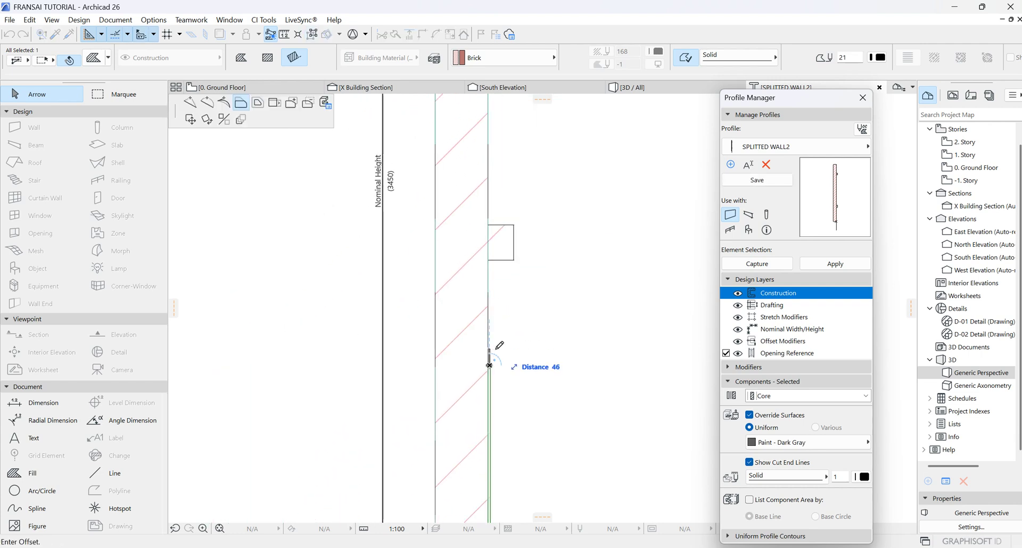
click(490, 366)
click(524, 348)
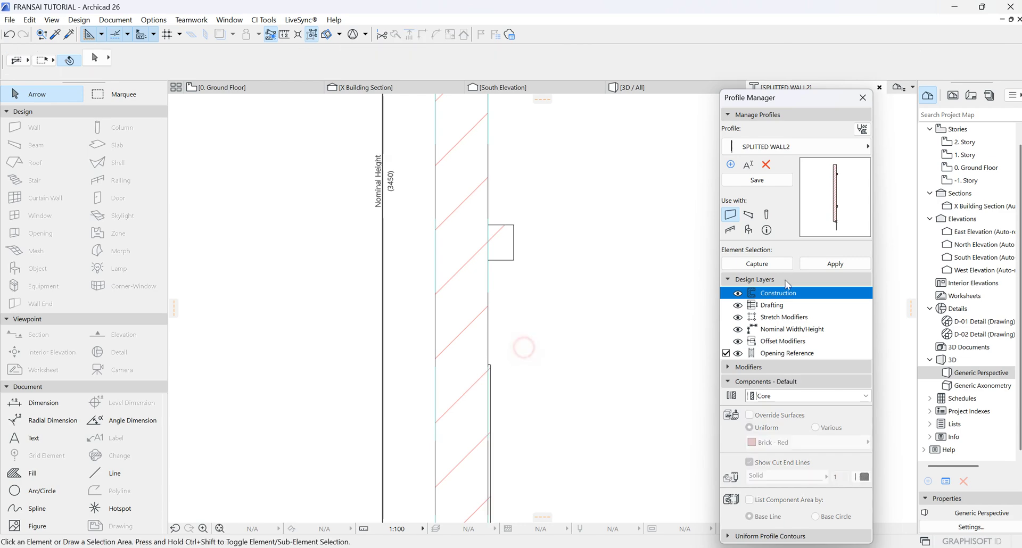
Save the edited SPLITTED WALL2 profile, apply it to the wall and return to the 3D view
click(765, 184)
click(825, 266)
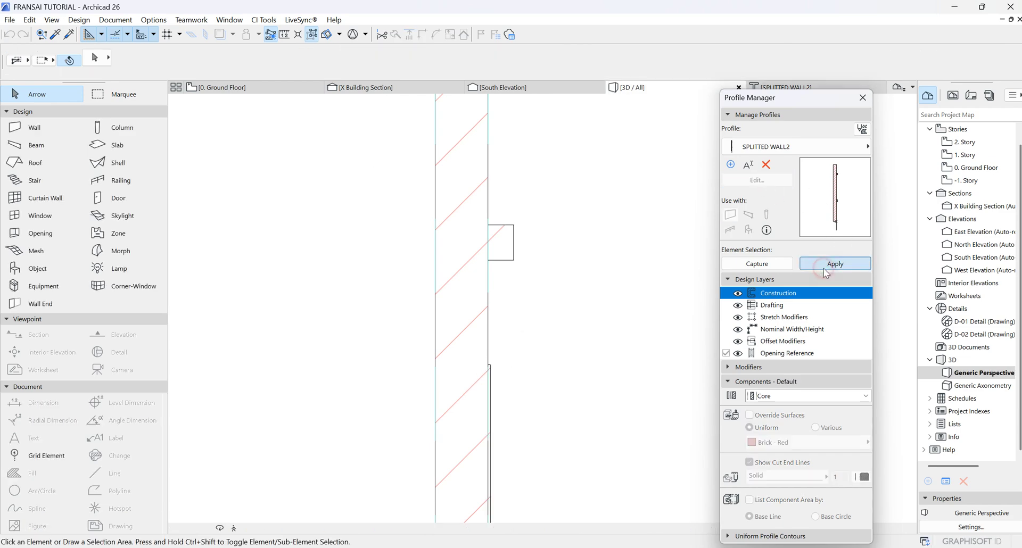
click(640, 95)
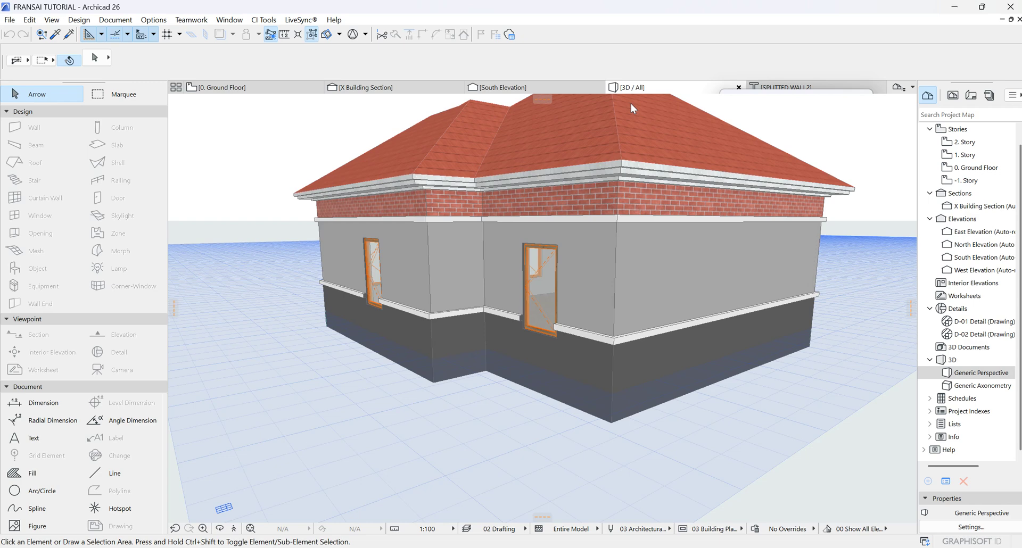
scroll(588, 328, up, 5)
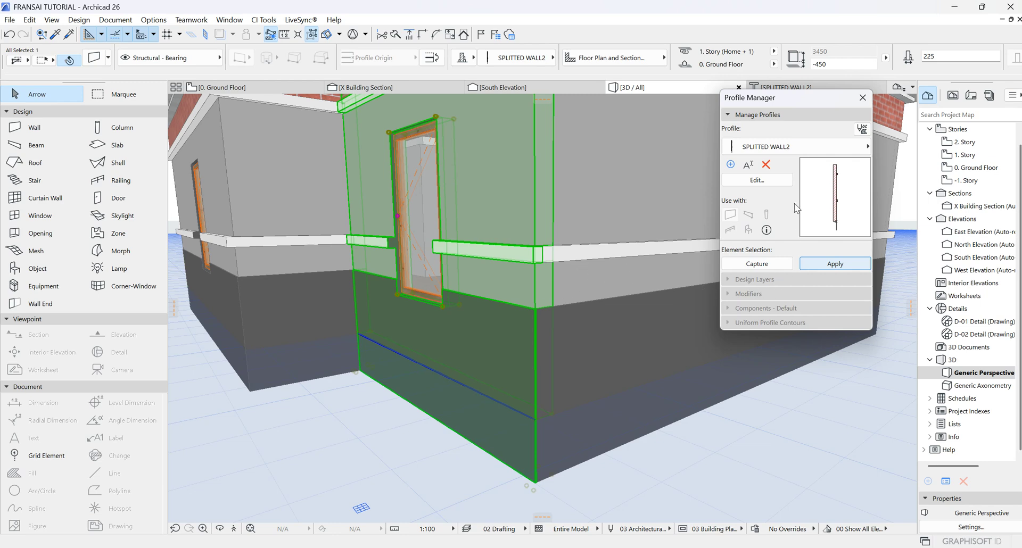
Reopen the SPLITTED WALL2 profile for editing and stretch the thin dark gray layer's upper edge up to the underside of the lower white band
click(757, 181)
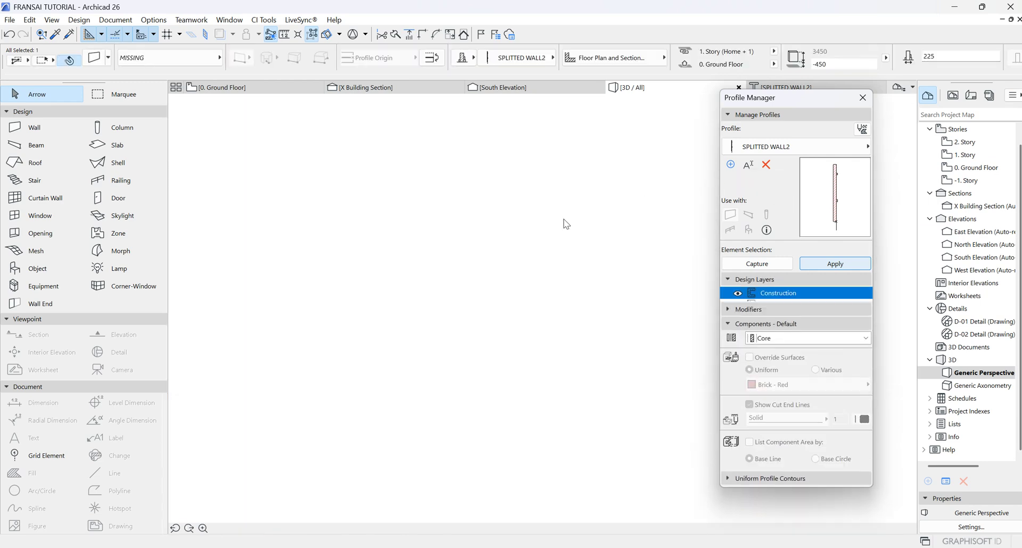
scroll(490, 362, up, 4)
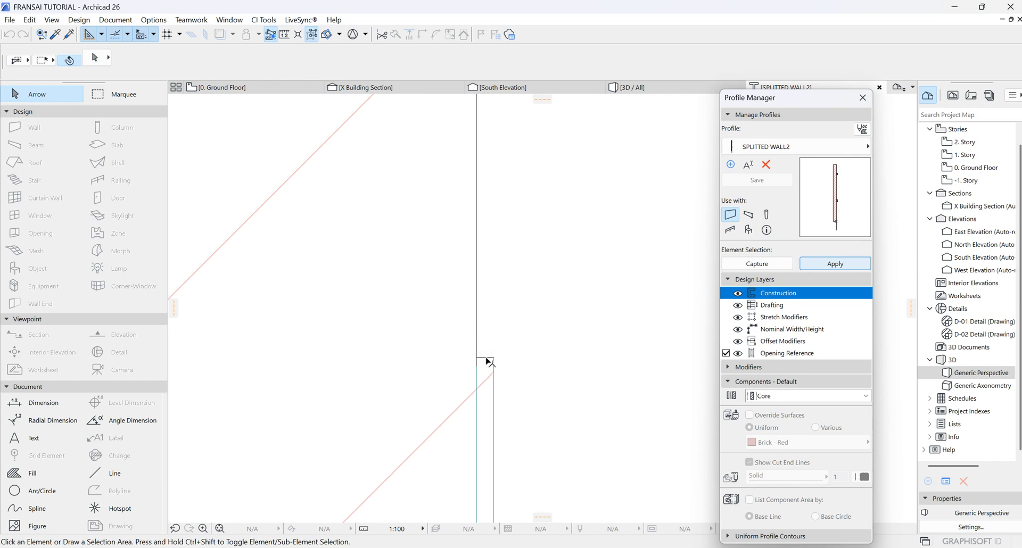
click(489, 362)
click(486, 361)
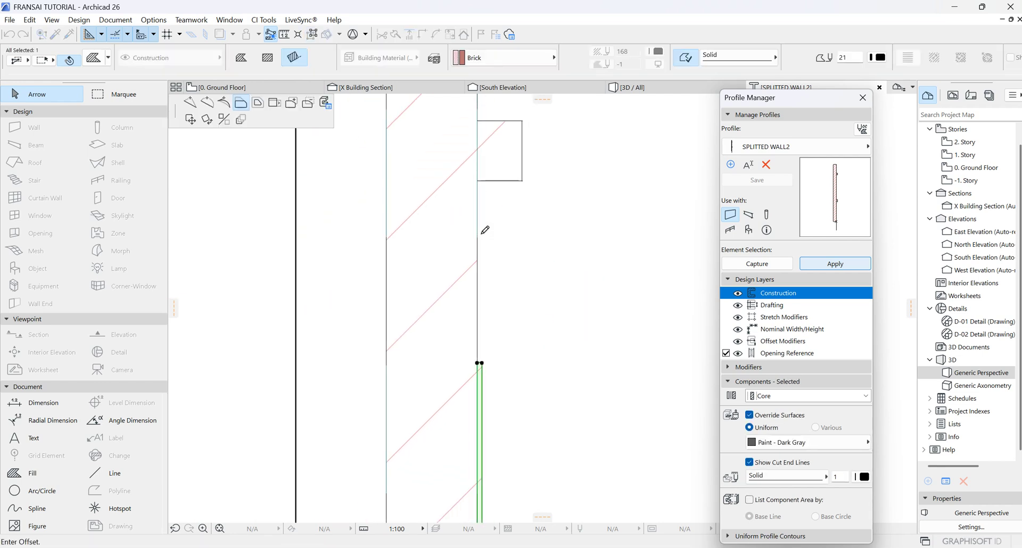
click(478, 181)
click(550, 233)
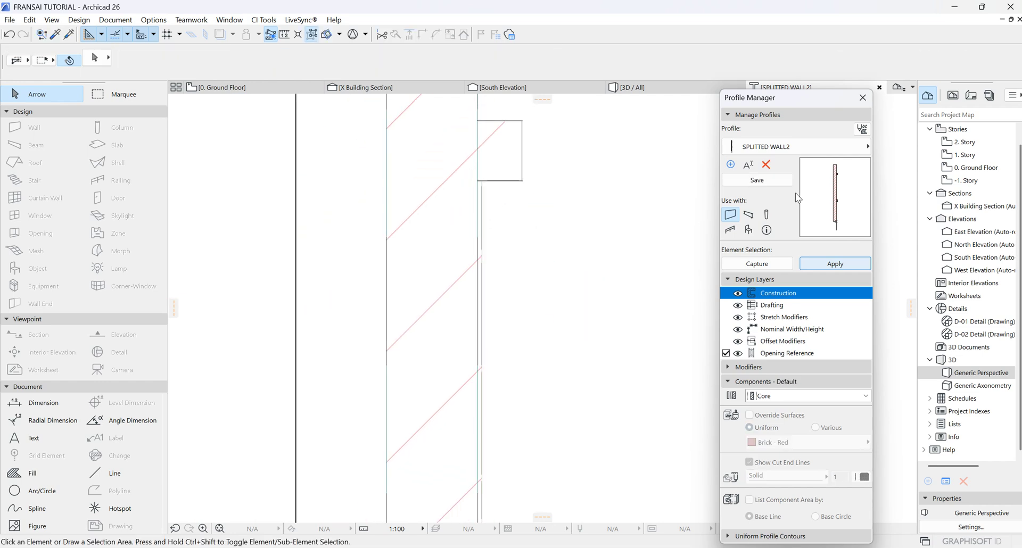
Save the edited SPLITTED WALL2 profile, apply it to the selected wall, return to the 3D view and deselect the wall
click(760, 180)
click(818, 265)
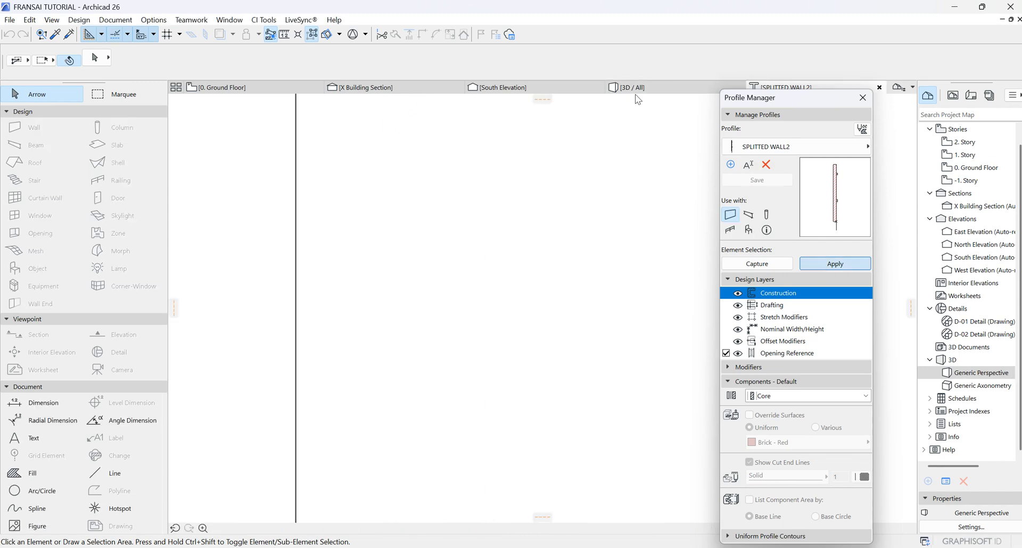
click(642, 87)
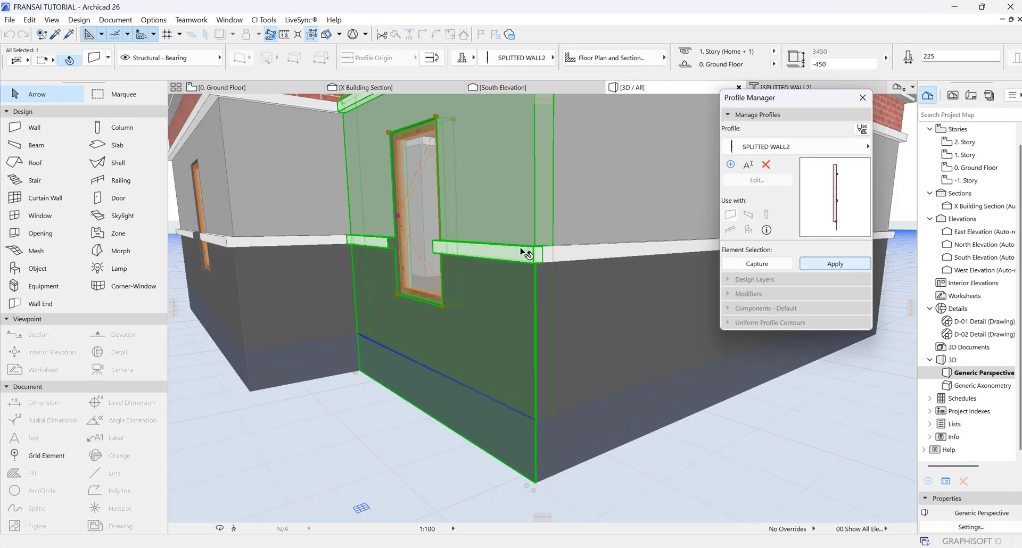
scroll(468, 255, down, 10)
click(558, 408)
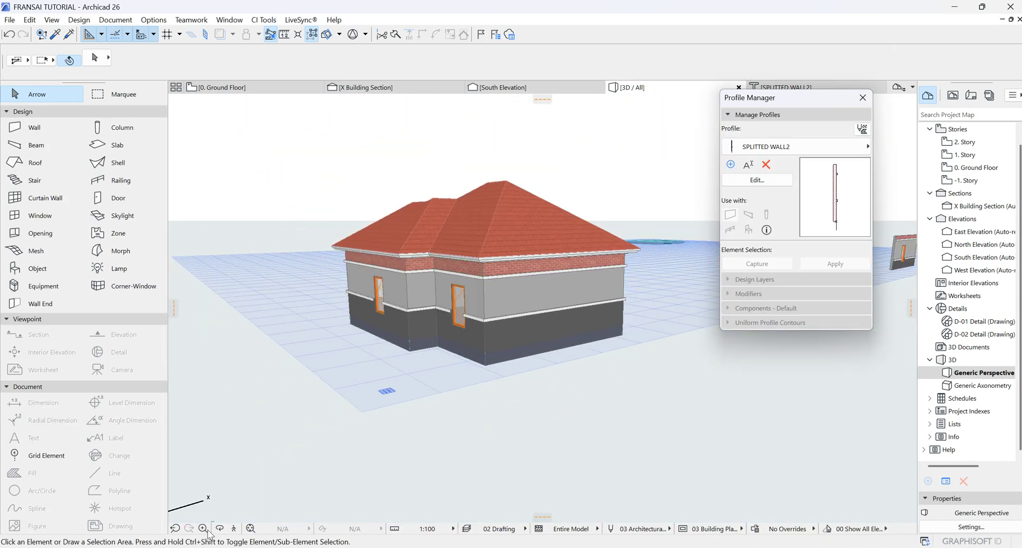
Orbit around the whole house and examine the raised white band and dark gray base on all exterior walls
click(219, 529)
mouse_move(525, 411)
mouse_down()
mouse_move(470, 454)
mouse_move(598, 408)
mouse_move(370, 360)
mouse_move(425, 379)
mouse_move(420, 410)
mouse_move(436, 384)
mouse_up()
drag(665, 371, 647, 347)
scroll(647, 348, up, 5)
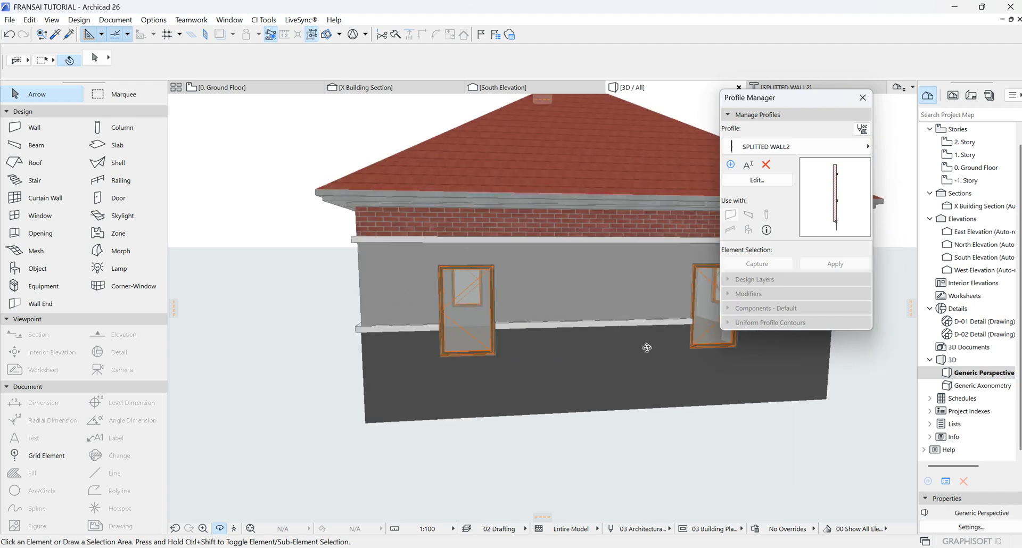
drag(498, 309, 463, 361)
scroll(658, 355, down, 3)
drag(659, 355, 398, 383)
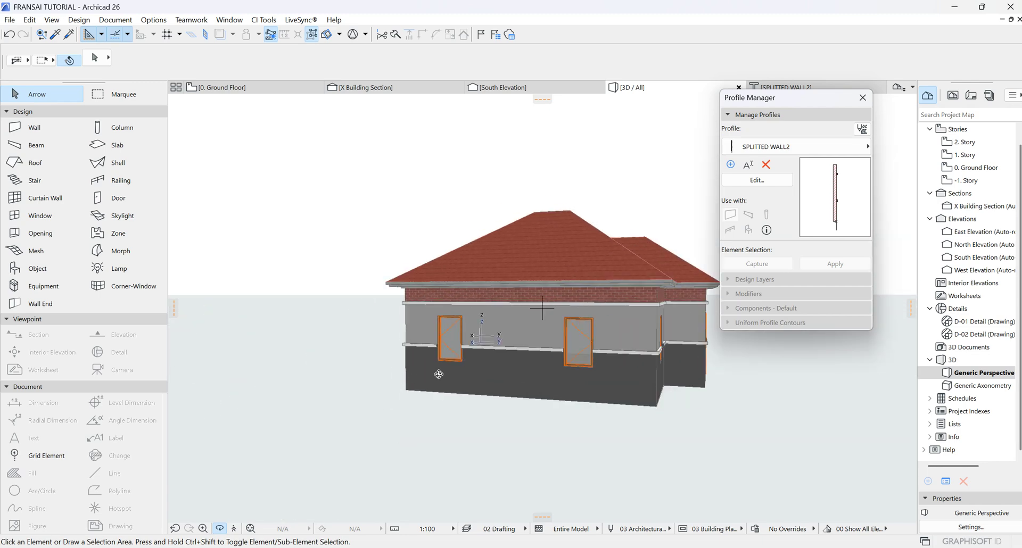
drag(472, 352, 653, 358)
drag(311, 345, 644, 344)
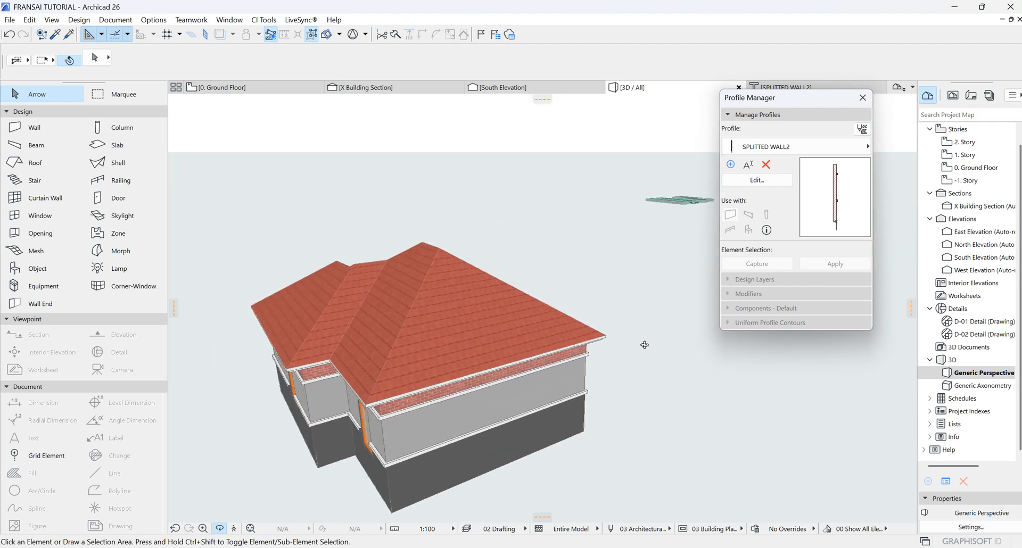
scroll(643, 343, down, 3)
scroll(529, 372, up, 10)
scroll(528, 372, down, 8)
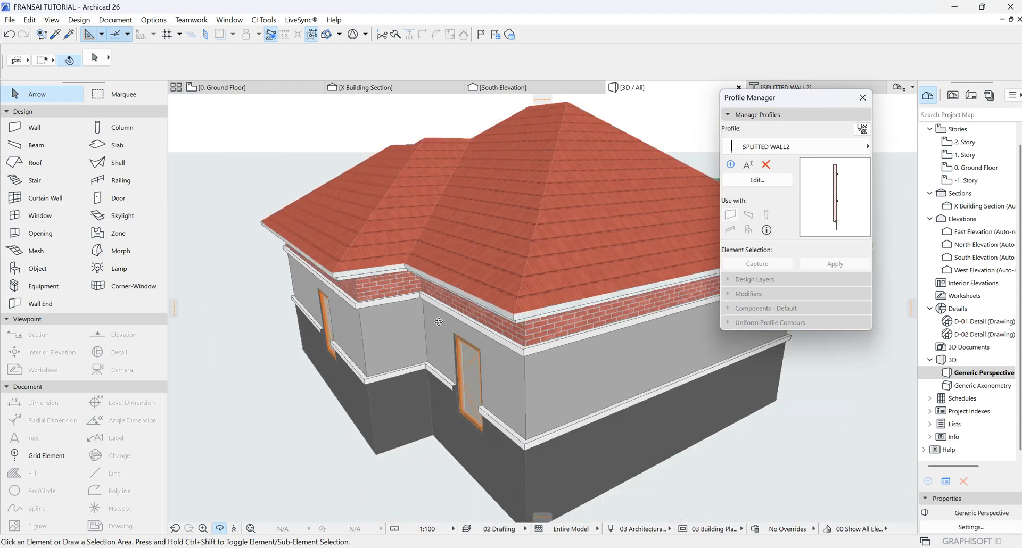